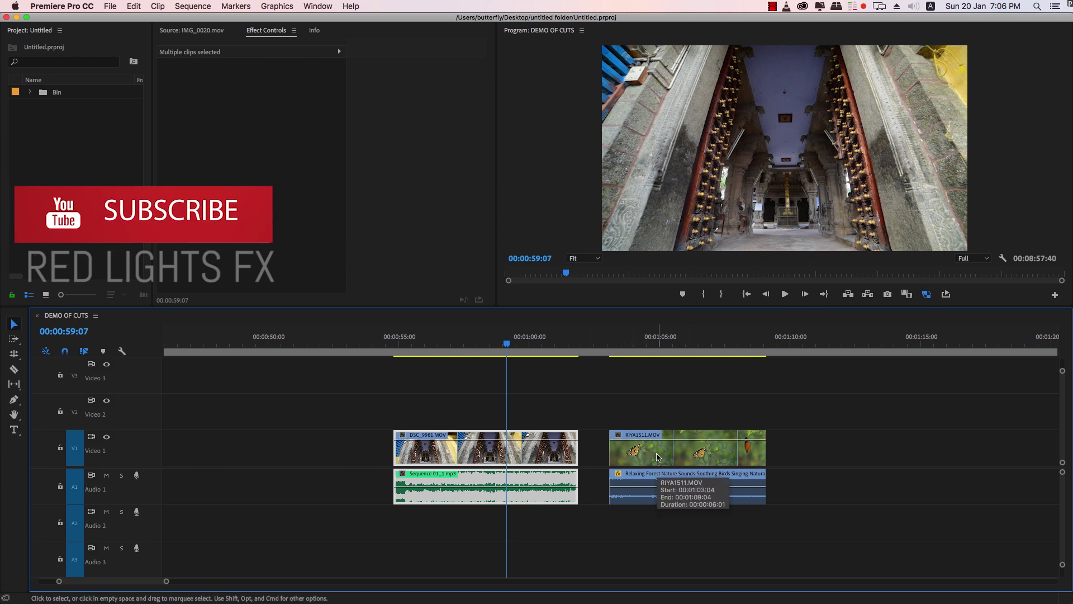
Play the sequence from the start of the DSC_9981 temple clip.
{"action": "left_click", "coordinate": [409, 347]}
{"action": "left_click_drag", "start_coordinate": [409, 350], "coordinate": [417, 350]}
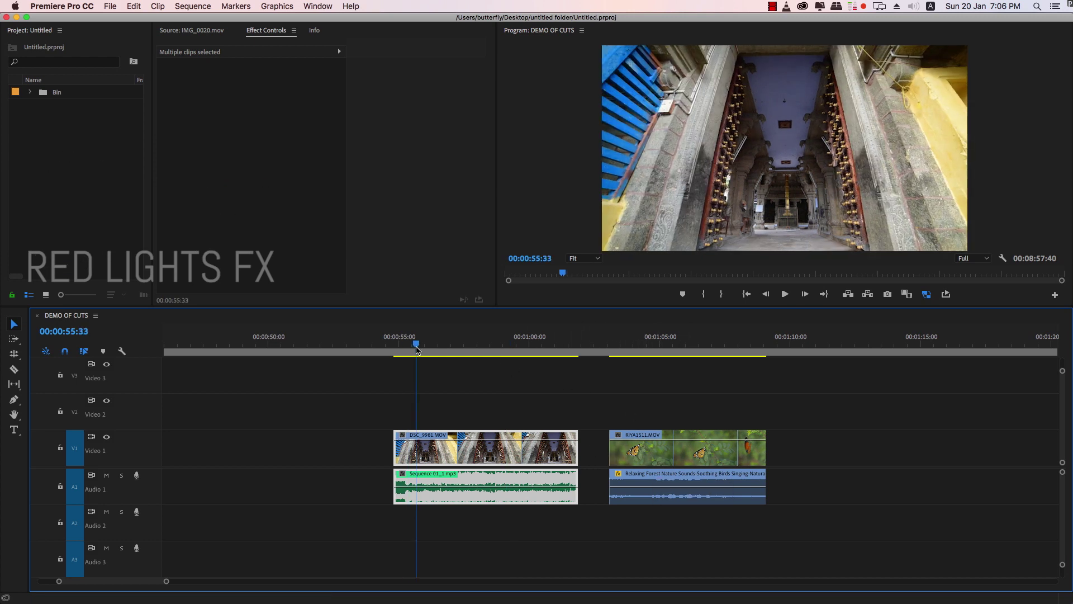
{"action": "key", "text": "space"}
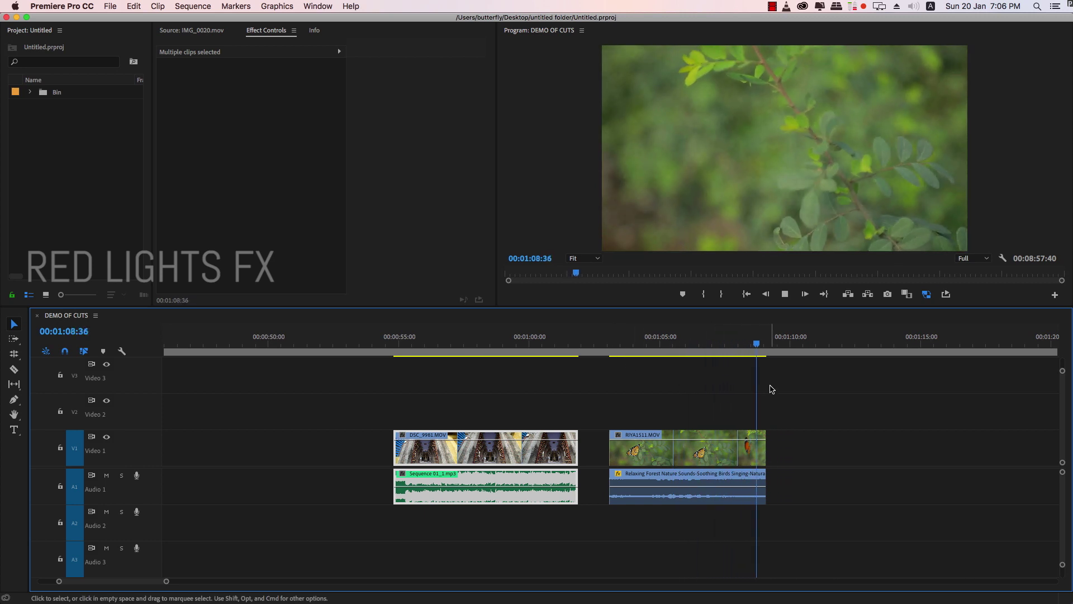
Snap the RIYA1511 butterfly clip and its audio left against the temple clip's end.
{"action": "left_click", "coordinate": [749, 448]}
{"action": "left_click_drag", "start_coordinate": [752, 351], "coordinate": [598, 359]}
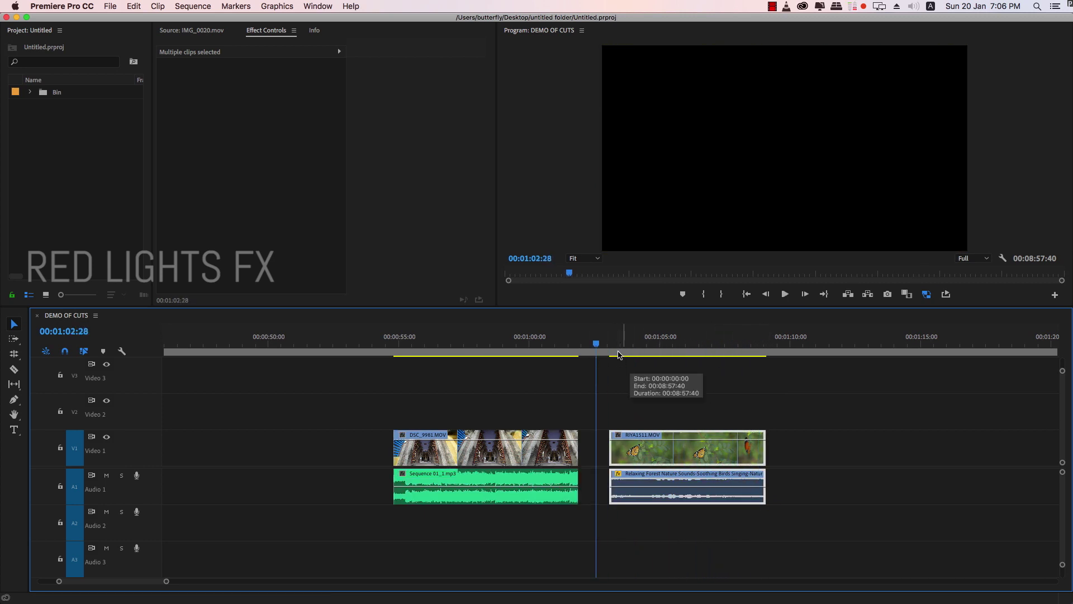
{"action": "left_click", "coordinate": [535, 343]}
{"action": "left_click_drag", "start_coordinate": [534, 343], "coordinate": [532, 344]}
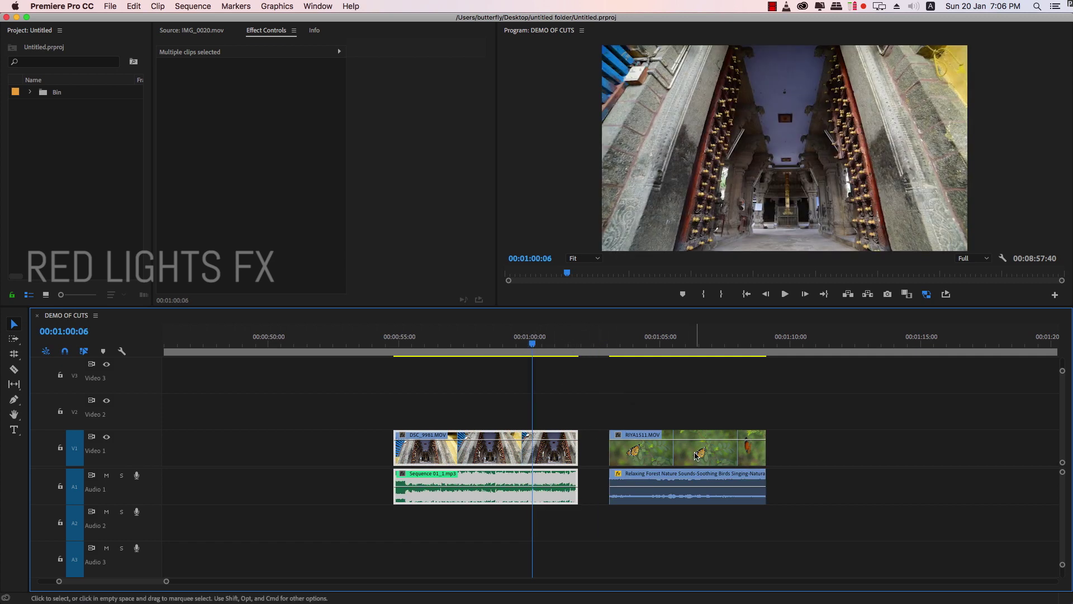
{"action": "left_click", "coordinate": [694, 460]}
{"action": "left_click_drag", "start_coordinate": [698, 453], "coordinate": [625, 451]}
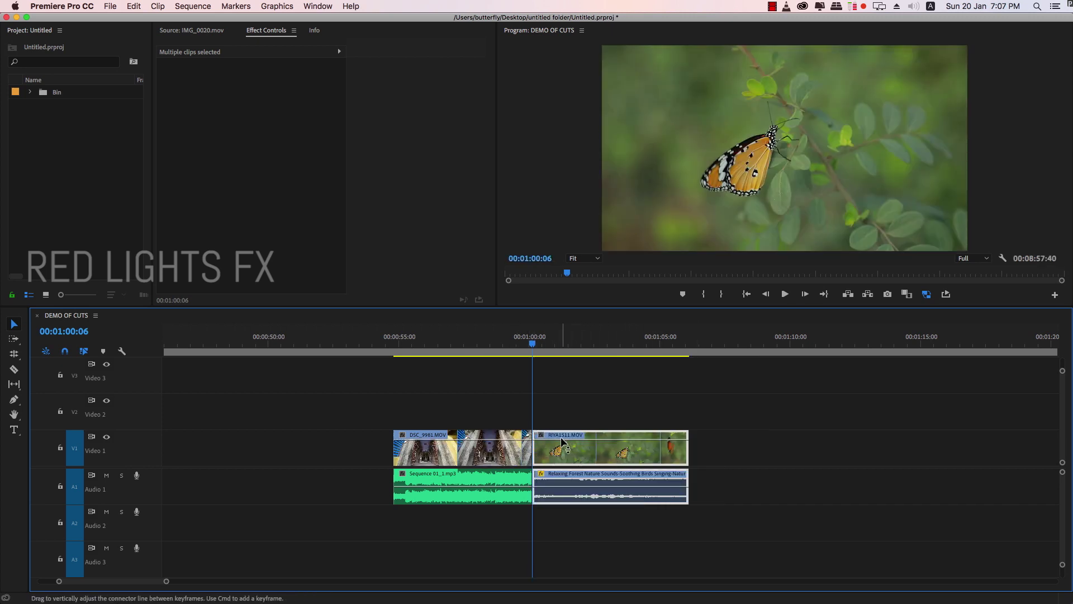
Roll the V1 edit point later into the butterfly clip, leaving the audio cut in place.
{"action": "left_click", "coordinate": [14, 353]}
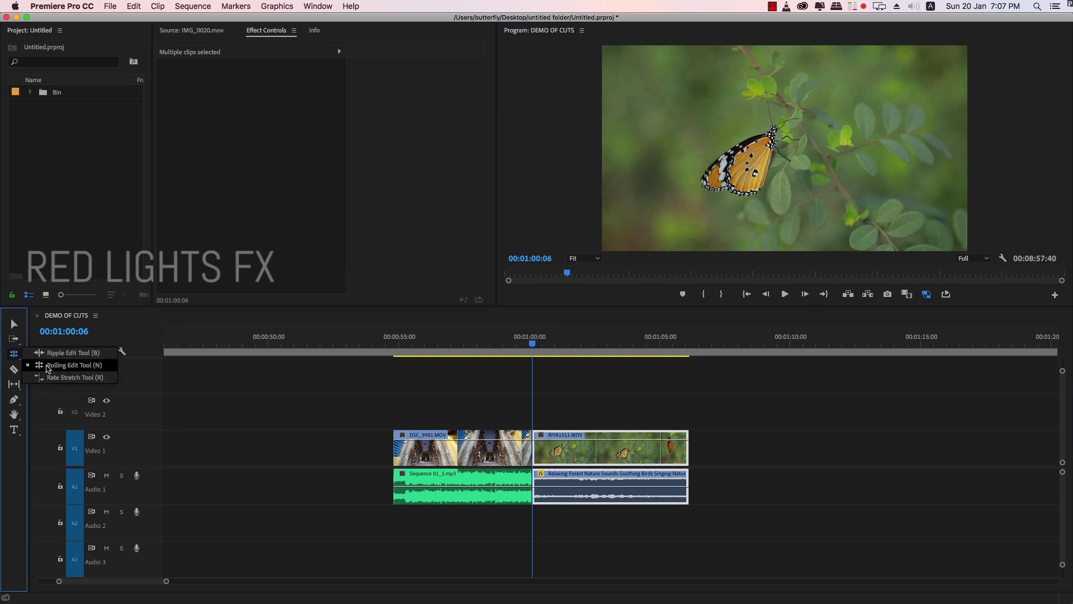
{"action": "left_click", "coordinate": [48, 366]}
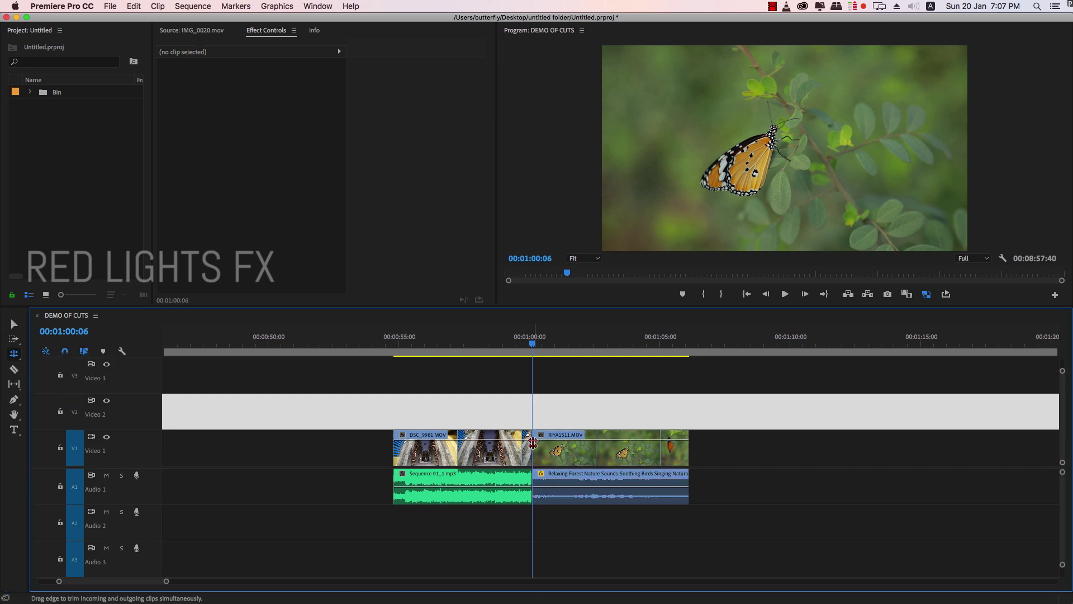
{"action": "left_click_drag", "start_coordinate": [532, 443], "coordinate": [570, 445]}
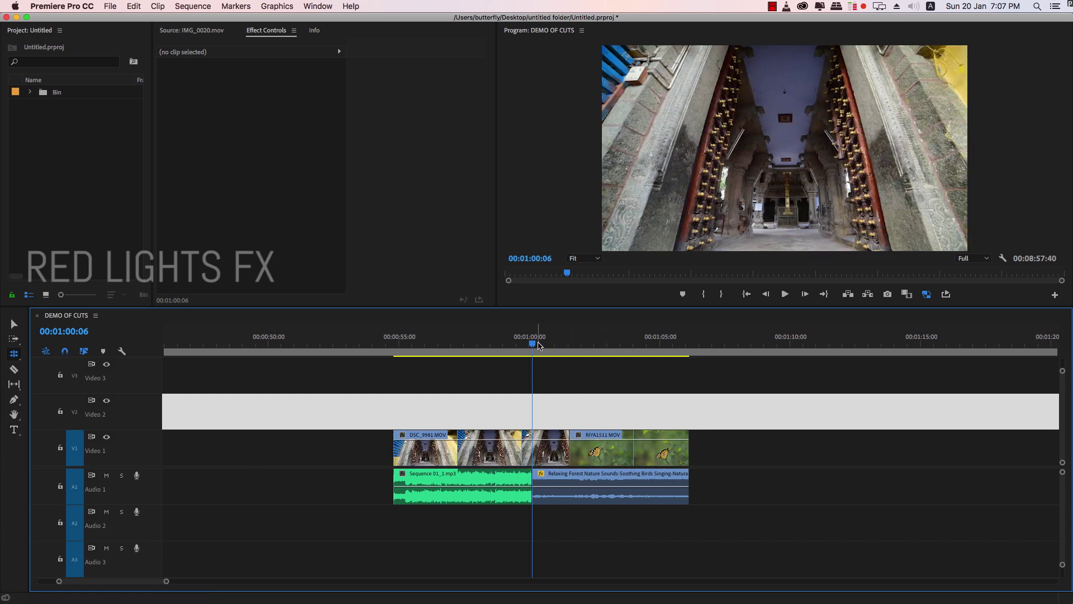
{"action": "left_click_drag", "start_coordinate": [535, 344], "coordinate": [491, 344]}
Return to the Selection tool and play back the new J-cut to review it.
{"action": "key", "text": "space"}
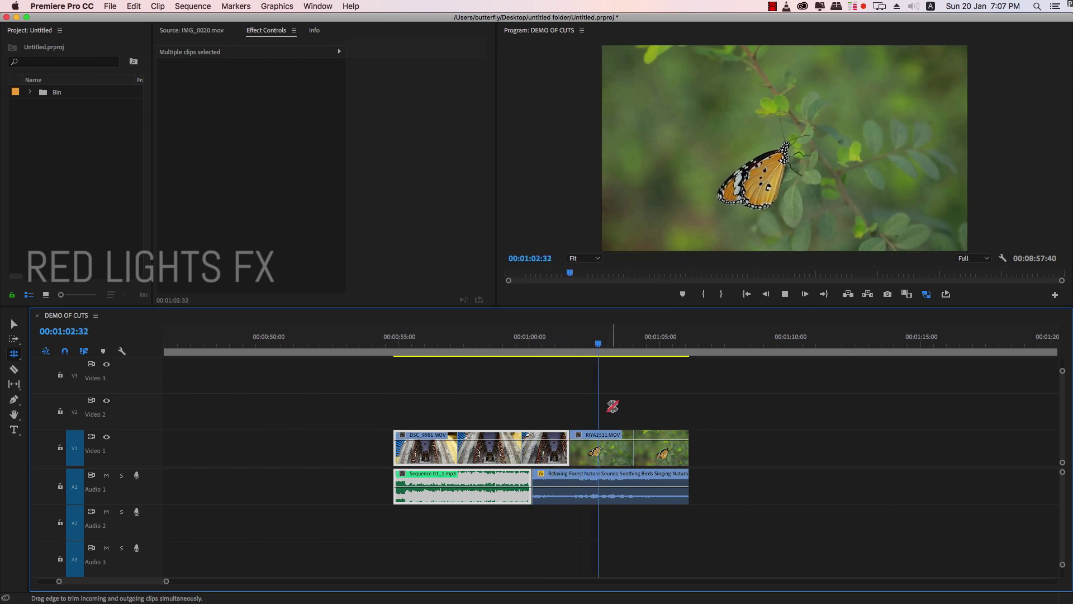
{"action": "key", "text": "space"}
{"action": "key", "text": "v"}
{"action": "mouse_move", "coordinate": [556, 344]}
{"action": "left_mouse_down"}
{"action": "mouse_move", "coordinate": [513, 349]}
{"action": "mouse_move", "coordinate": [538, 359]}
{"action": "left_mouse_up"}
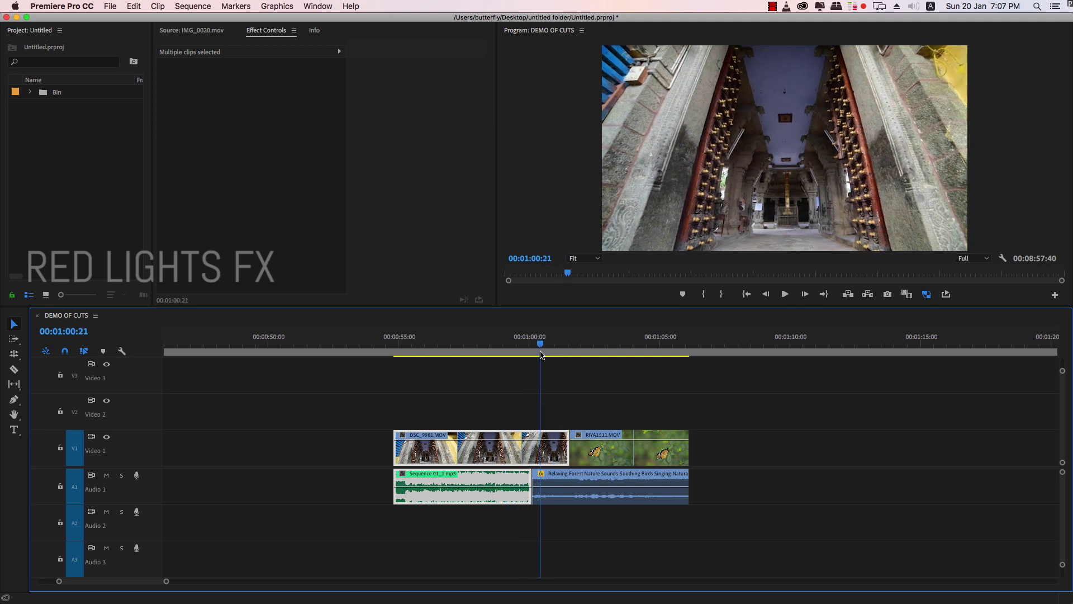
{"action": "key", "text": "j"}
{"action": "key", "text": "space"}
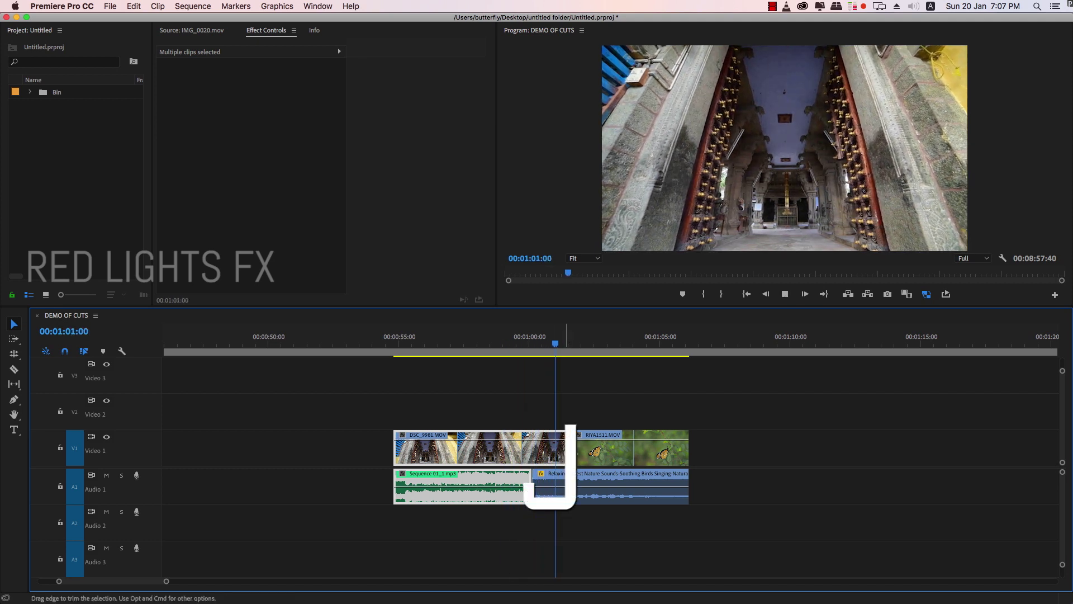
{"action": "key", "text": "space"}
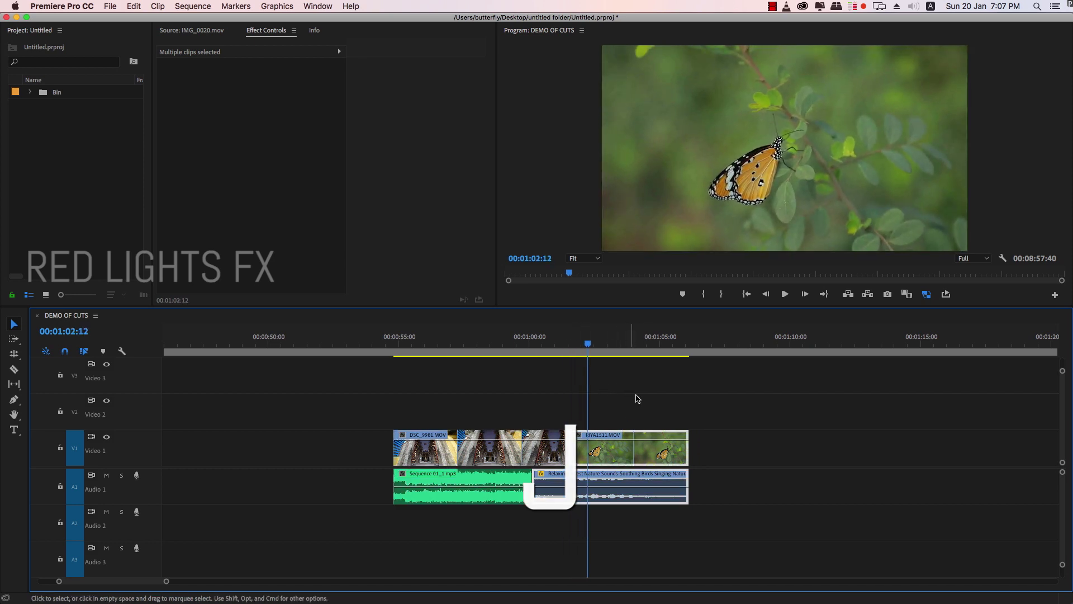
{"action": "left_click", "coordinate": [615, 401]}
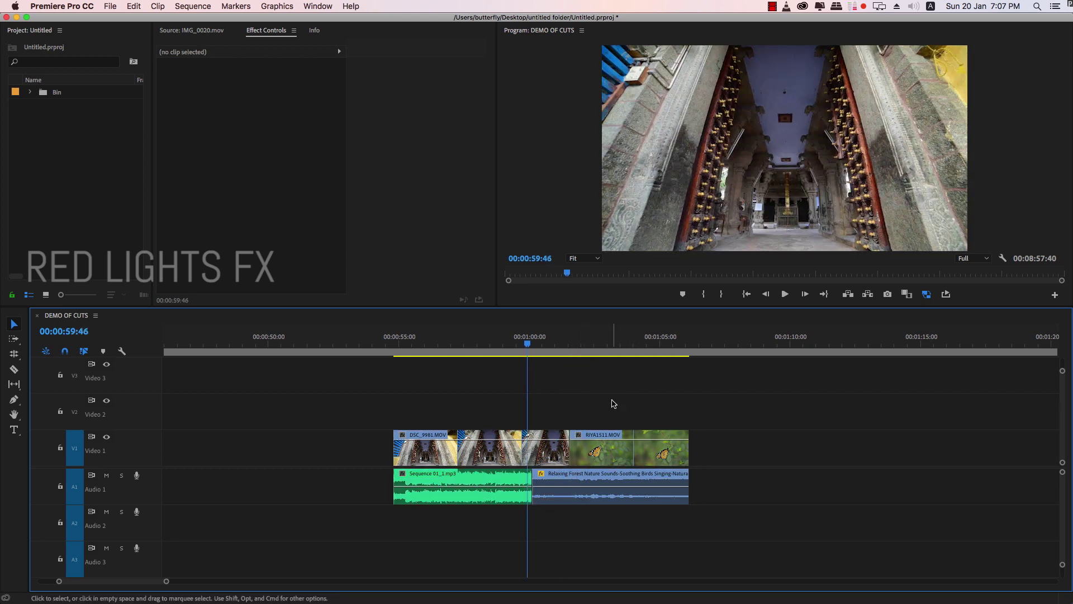
Add a Constant Power crossfade at the audio cut and a Cross Dissolve at the video cut, then review.
{"action": "key", "text": "super+shift+d"}
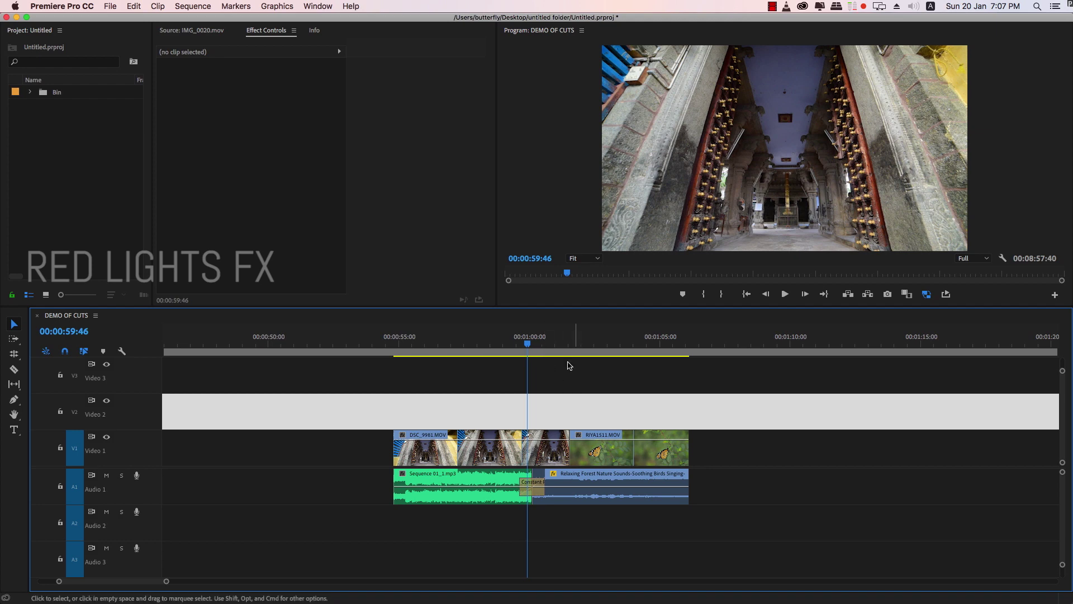
{"action": "key", "text": "l"}
{"action": "key", "text": "k"}
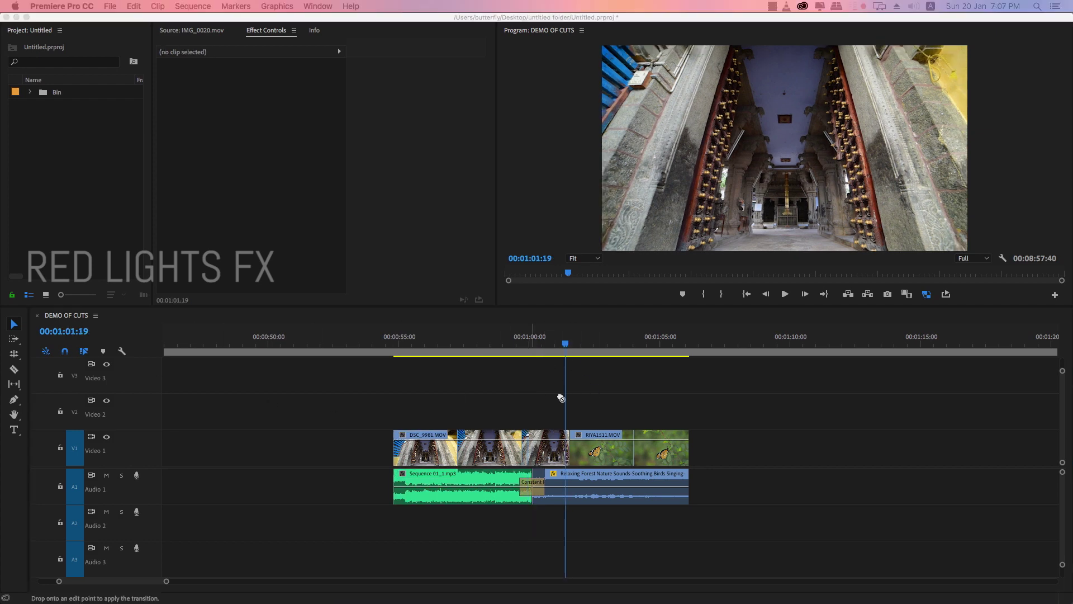
{"action": "key", "text": "super+d"}
{"action": "left_click", "coordinate": [549, 344]}
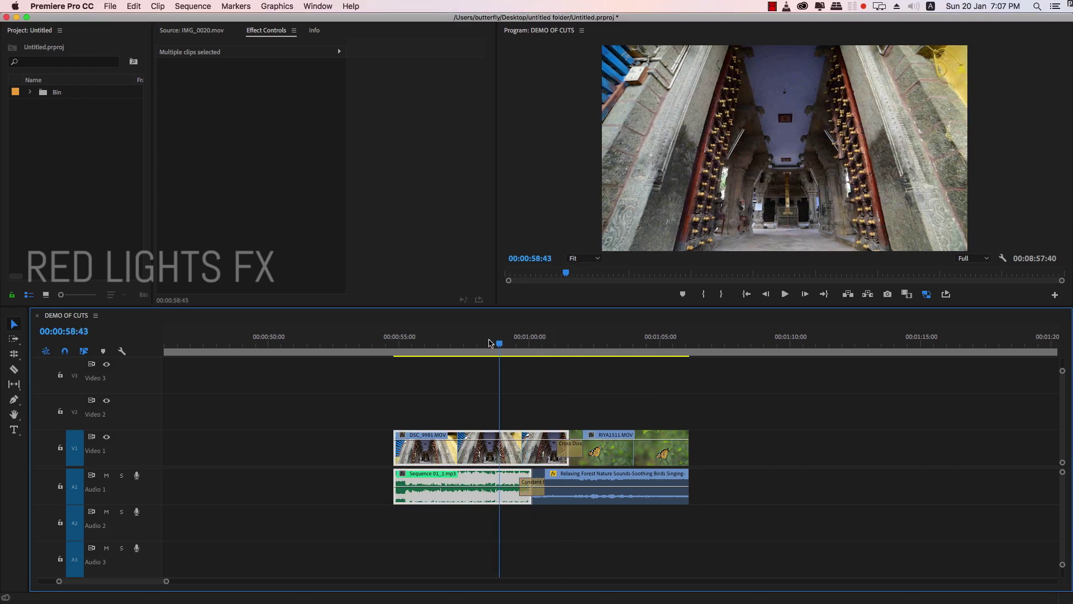
{"action": "left_click_drag", "start_coordinate": [549, 343], "coordinate": [395, 343]}
{"action": "key", "text": "space"}
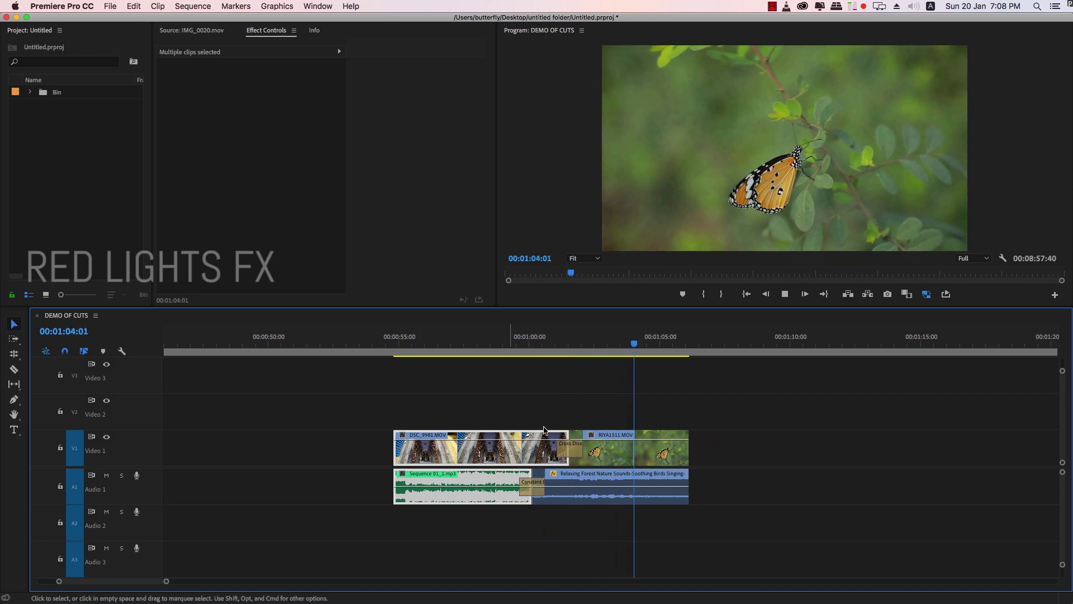
Snap the 00011.MTS temple clip and its audio left to the end of RIYA0683.
{"action": "key", "text": "space"}
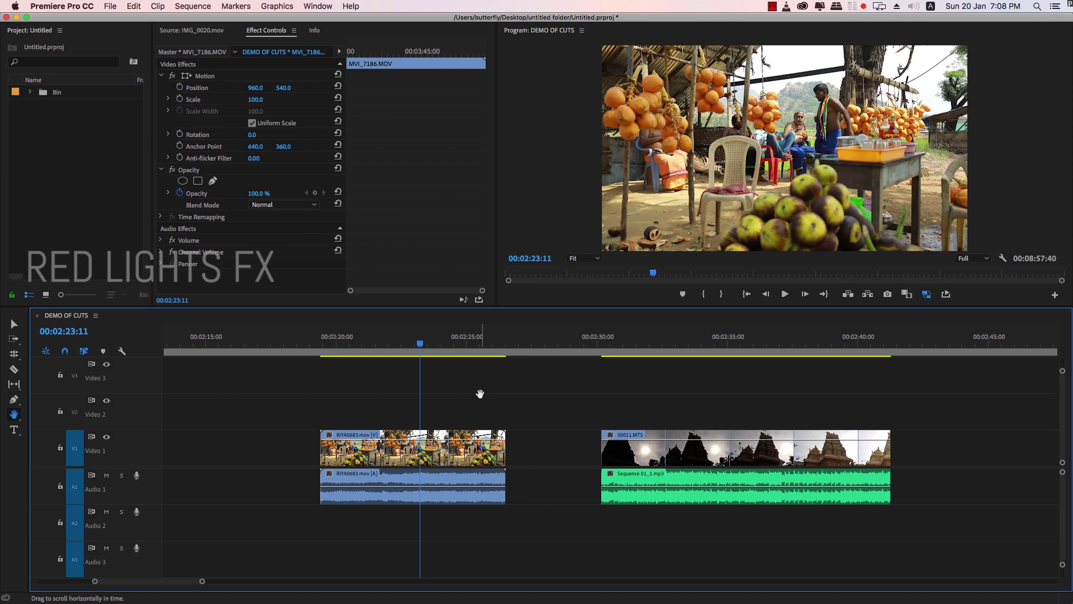
{"action": "left_click_drag", "start_coordinate": [432, 356], "coordinate": [462, 352]}
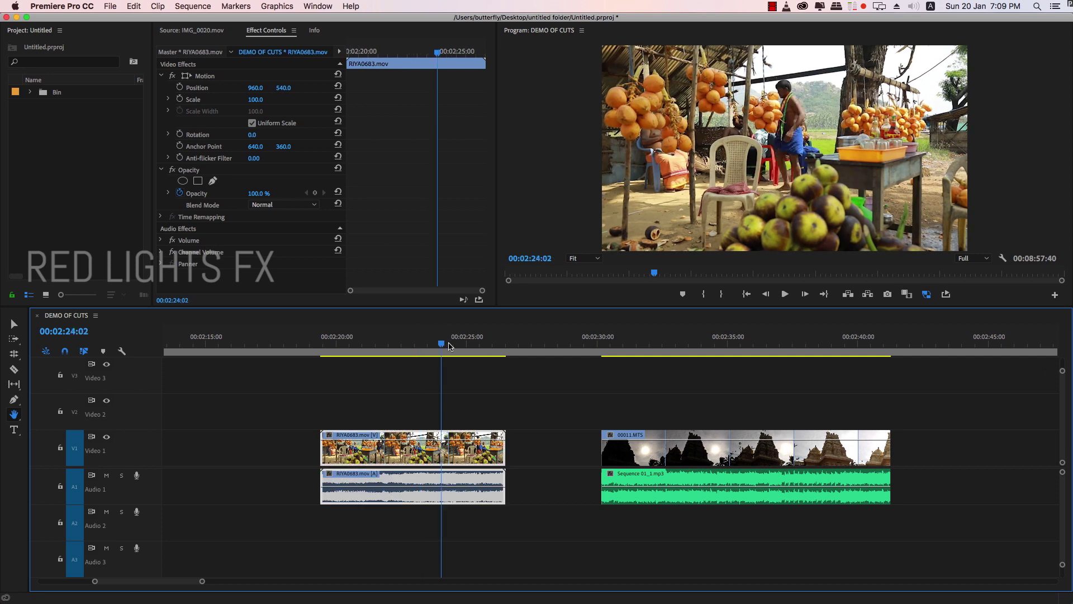
{"action": "key", "text": "v"}
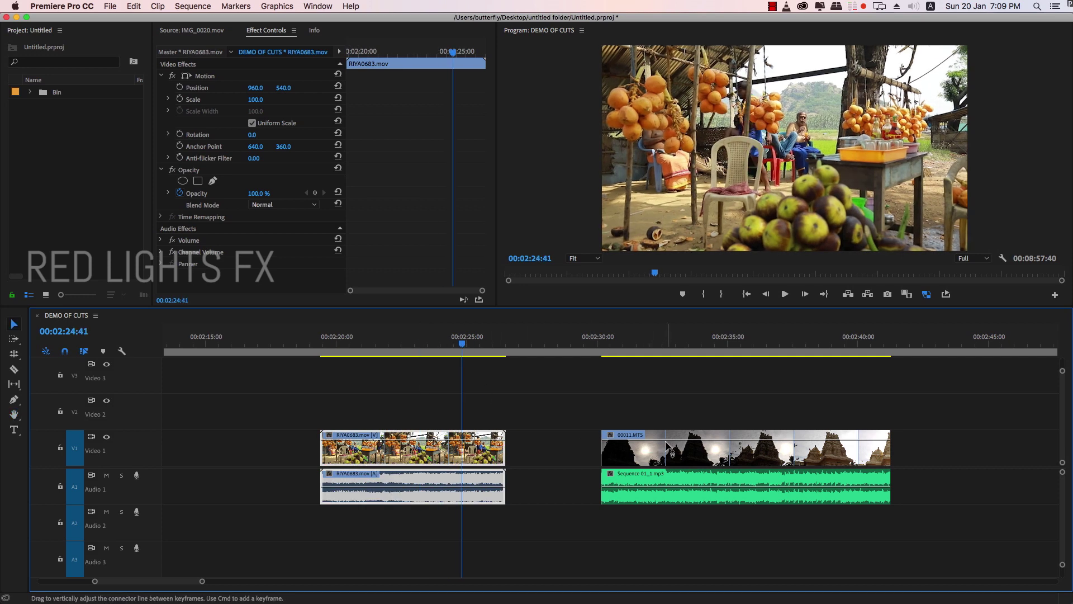
{"action": "left_click", "coordinate": [670, 447], "text": "shift"}
{"action": "left_click_drag", "start_coordinate": [715, 447], "coordinate": [568, 445]}
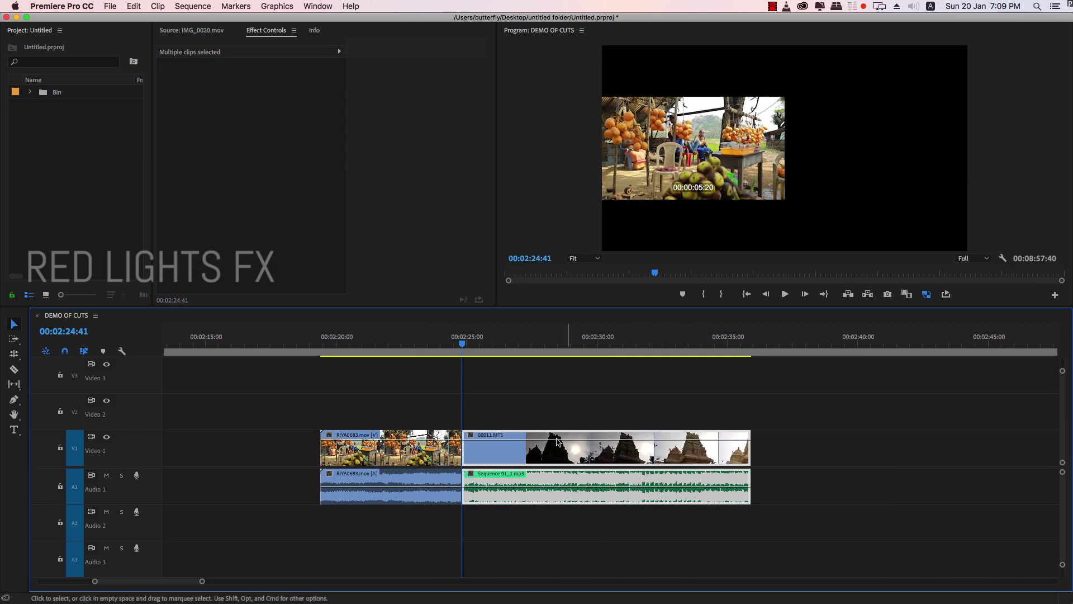
Roll the V1 edit earlier into the RIYA0683 fruit-stall clip to form an L-cut.
{"action": "left_click", "coordinate": [29, 359]}
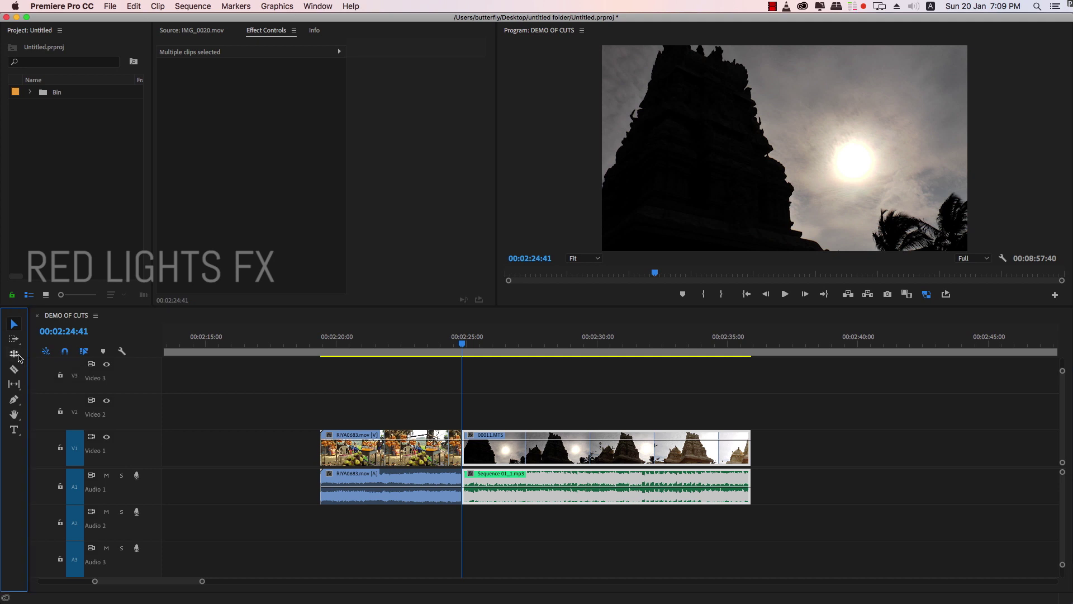
{"action": "left_click", "coordinate": [32, 363]}
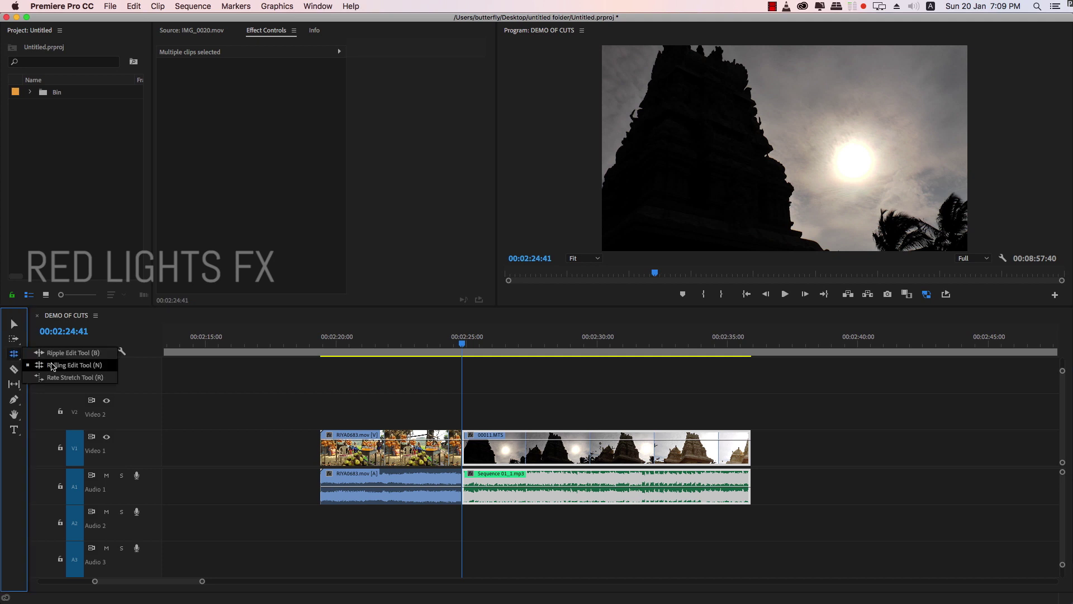
{"action": "left_click", "coordinate": [481, 406]}
{"action": "left_click_drag", "start_coordinate": [464, 444], "coordinate": [396, 443]}
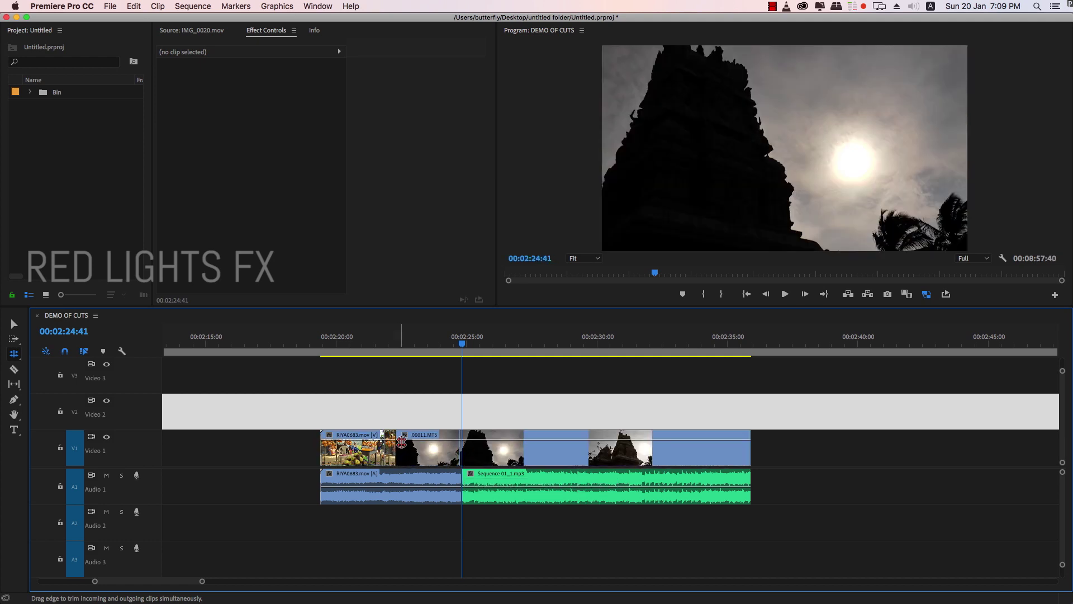
{"action": "key", "text": "v"}
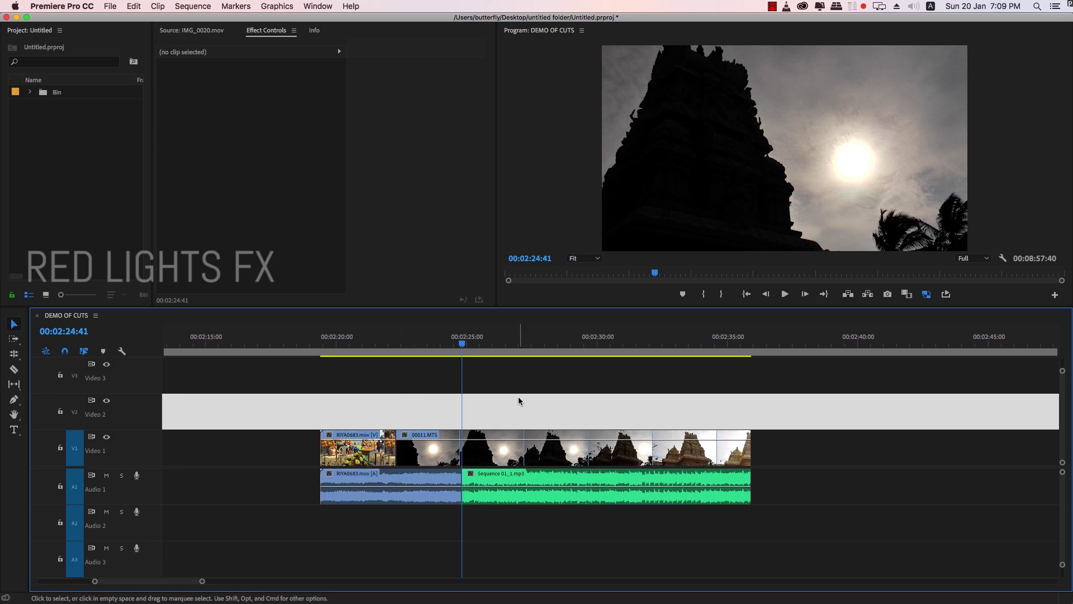
Add a Constant Power crossfade at the audio cut and a Cross Dissolve at the video cut.
{"action": "key", "text": "super+shift+d"}
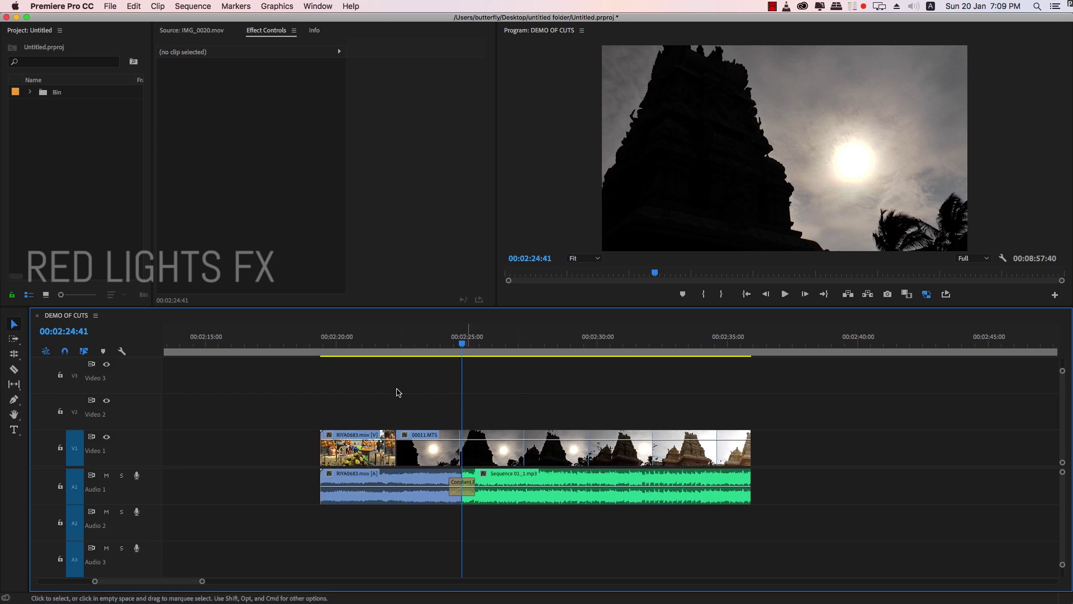
{"action": "key", "text": "Up"}
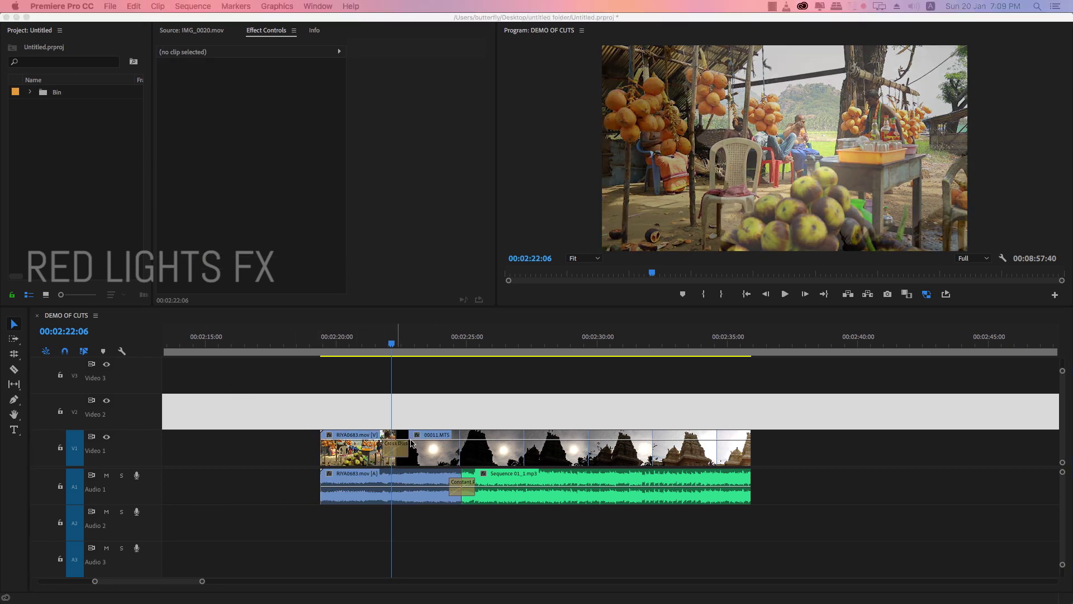
{"action": "left_click_drag", "start_coordinate": [366, 461], "coordinate": [394, 447]}
{"action": "left_click", "coordinate": [352, 450]}
{"action": "left_click_drag", "start_coordinate": [335, 351], "coordinate": [327, 351]}
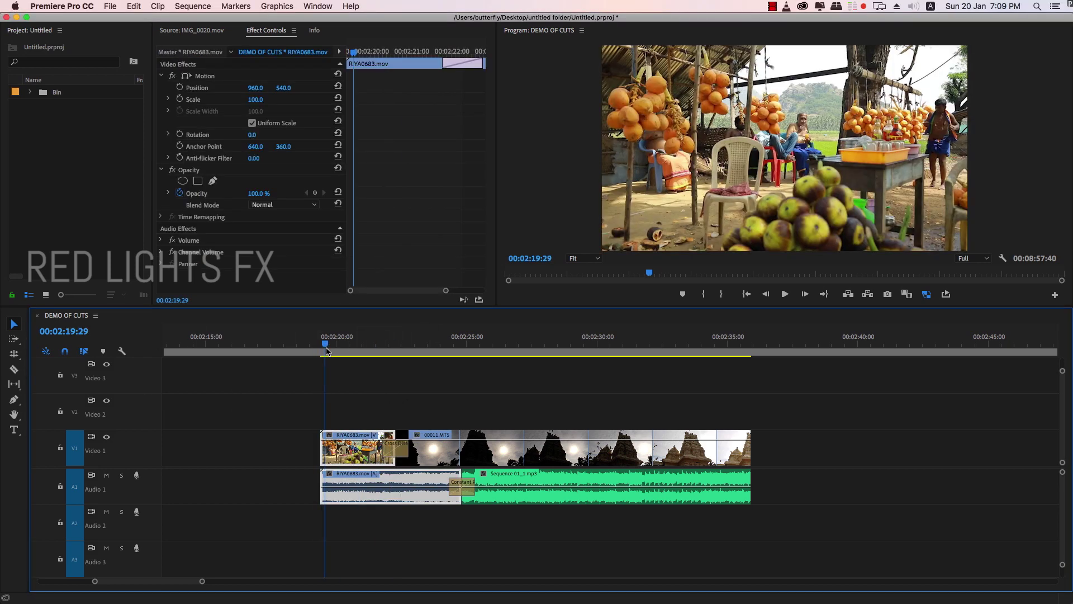
{"action": "key", "text": "space"}
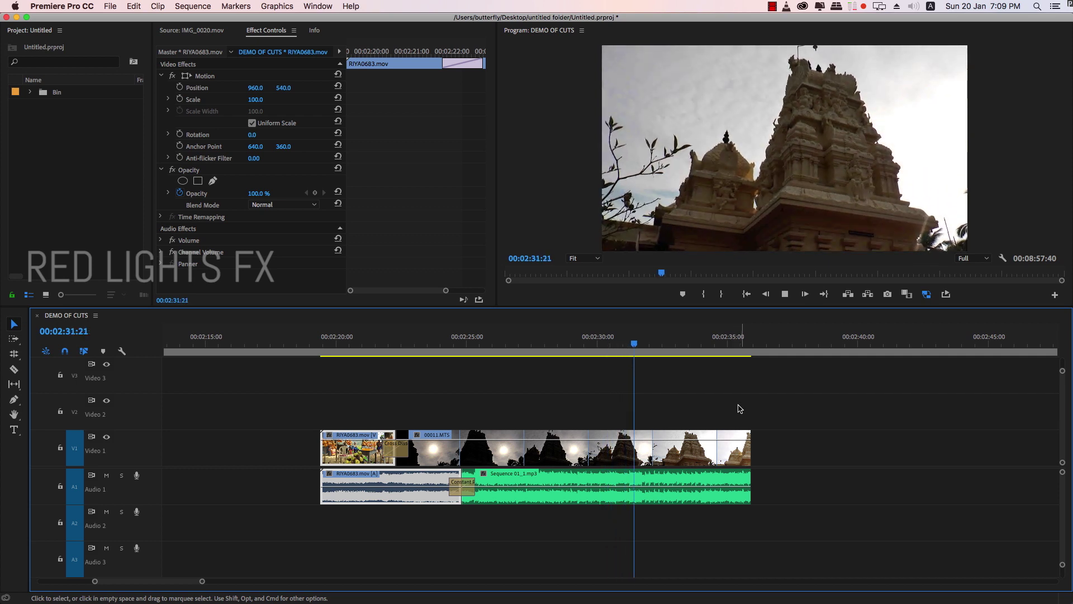
{"action": "left_click", "coordinate": [695, 399]}
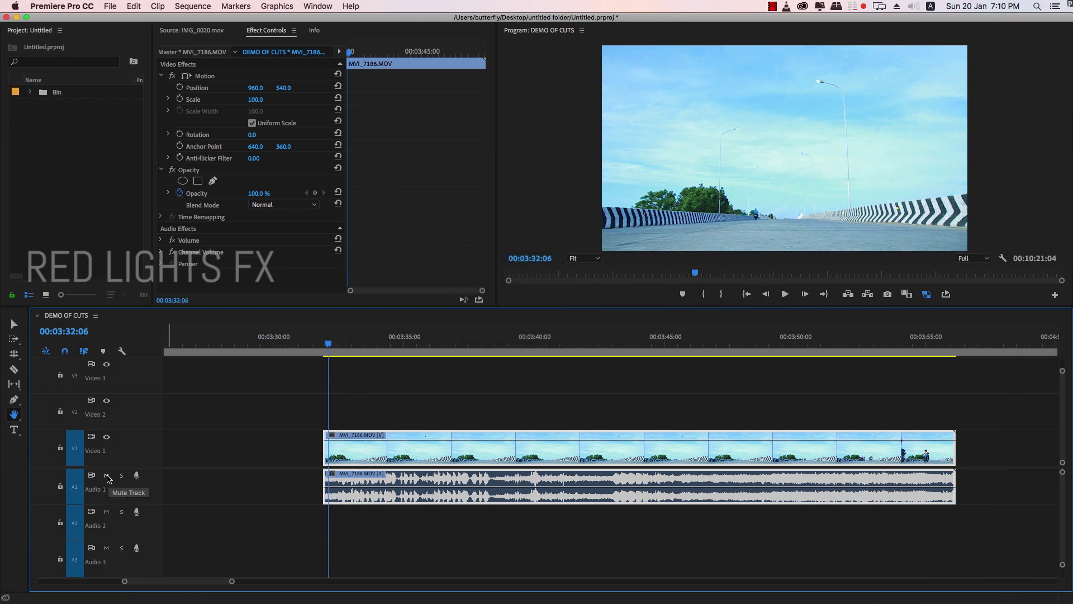
Play through the MVI_7186 road clip, then bring the playhead back to about 00:03:33.
{"action": "key", "text": "v"}
{"action": "left_click", "coordinate": [371, 400]}
{"action": "key", "text": "space"}
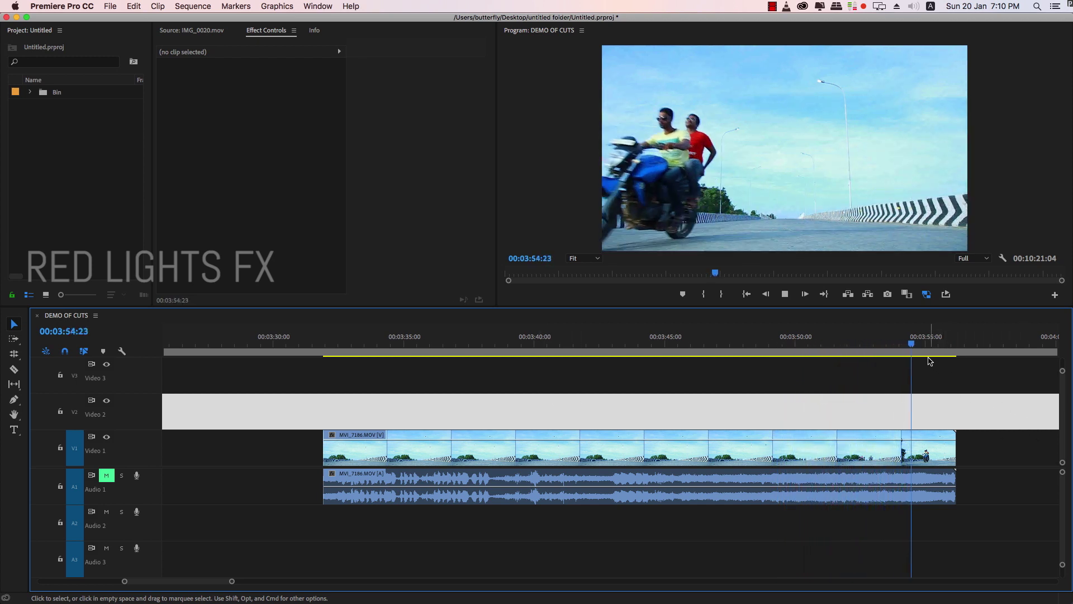
{"action": "left_click", "coordinate": [927, 447]}
{"action": "left_click", "coordinate": [745, 343]}
{"action": "mouse_move", "coordinate": [306, 344]}
{"action": "left_mouse_down"}
{"action": "mouse_move", "coordinate": [353, 344]}
{"action": "mouse_move", "coordinate": [364, 366]}
{"action": "left_mouse_up"}
Split MVI_7186 at 00:03:33:23 and 00:03:39:21, delete the middle piece and close the gap.
{"action": "key", "text": "c"}
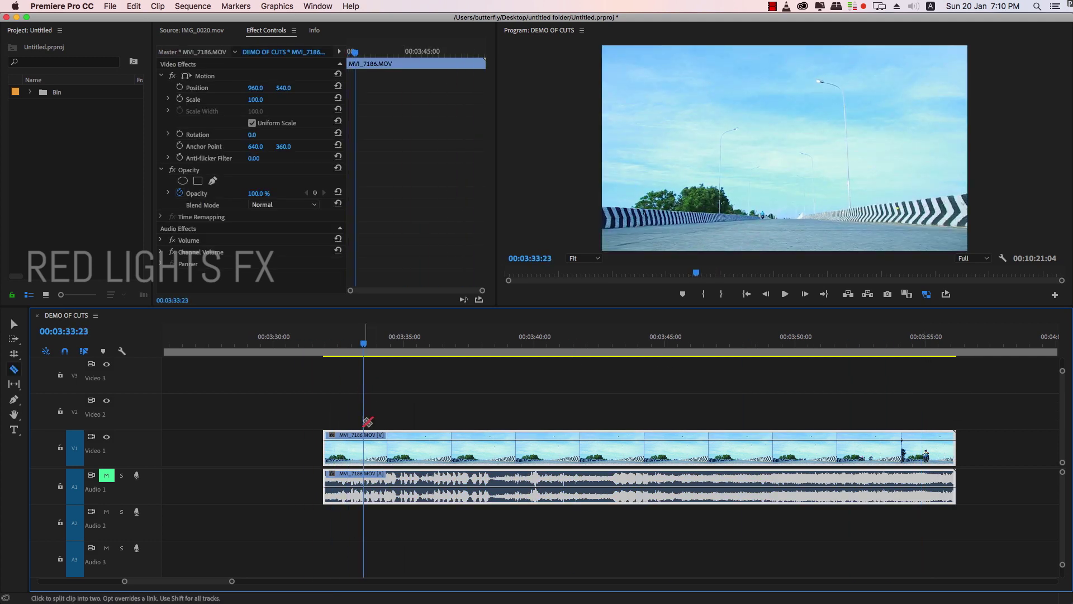
{"action": "left_click", "coordinate": [363, 447]}
{"action": "key", "text": "l"}
{"action": "key", "text": "l"}
{"action": "key", "text": "l"}
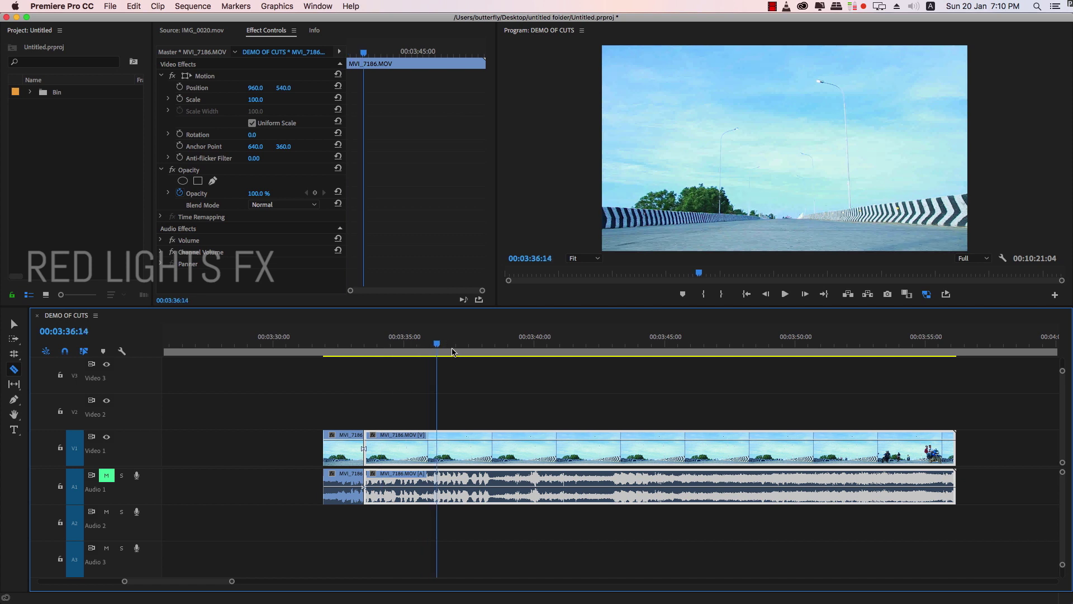
{"action": "key", "text": "k"}
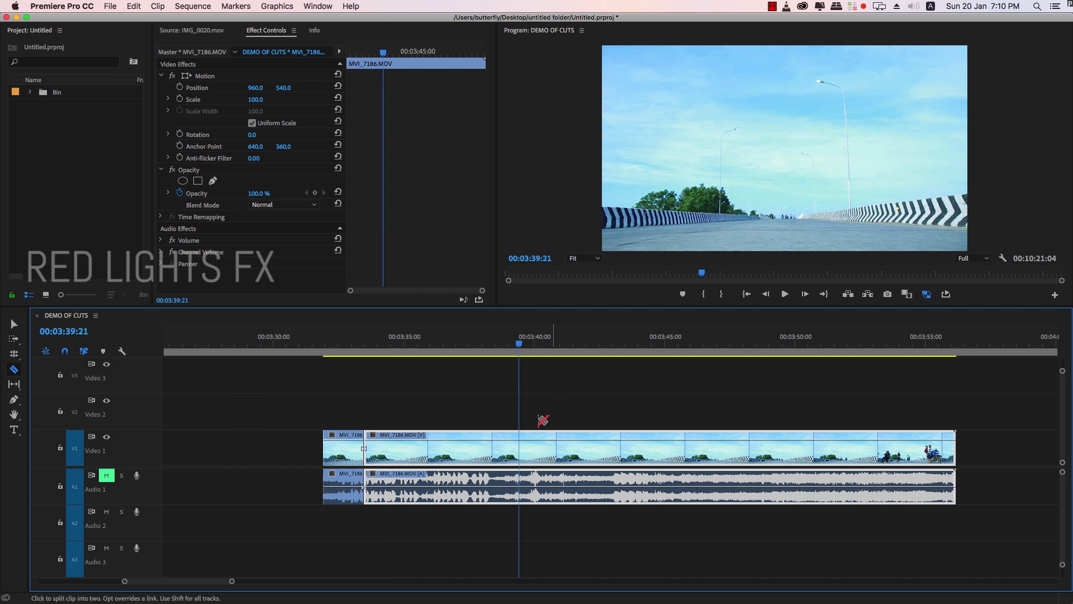
{"action": "left_click", "coordinate": [523, 445]}
{"action": "key", "text": "v"}
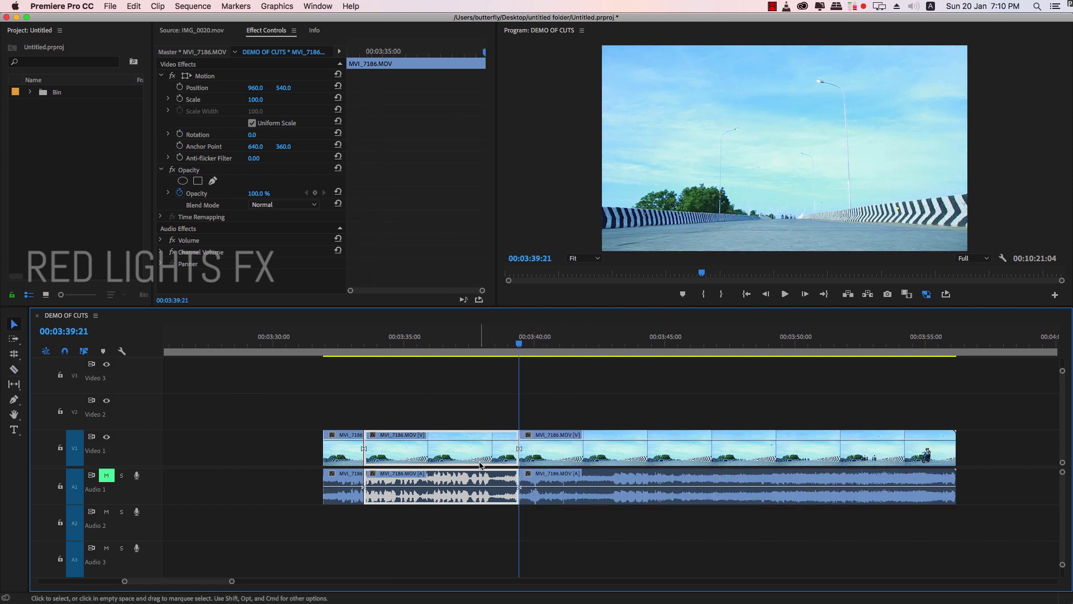
{"action": "key", "text": "Delete"}
{"action": "left_click", "coordinate": [455, 448]}
{"action": "key", "text": "Delete"}
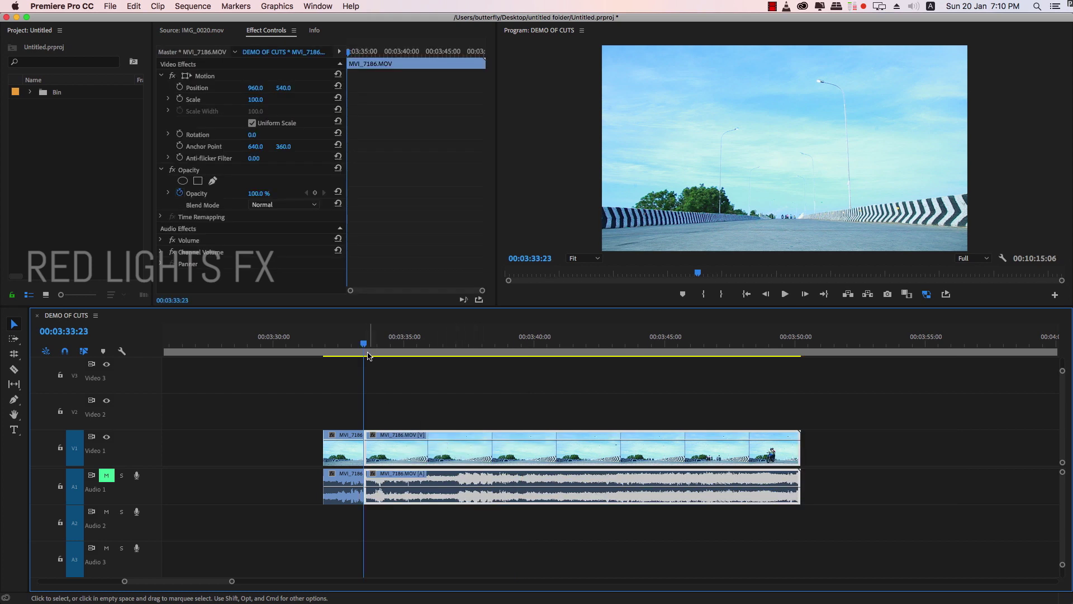
Split at 00:03:34:49 and 00:03:40:45 and ripple delete the piece between.
{"action": "left_click_drag", "start_coordinate": [368, 356], "coordinate": [403, 350]}
{"action": "left_click", "coordinate": [403, 447]}
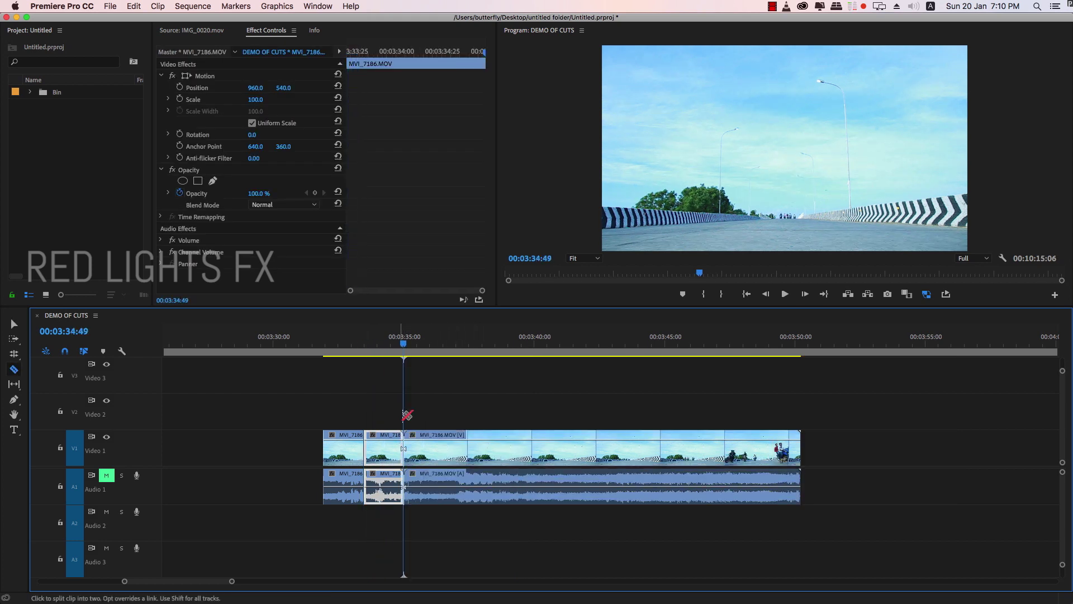
{"action": "left_click_drag", "start_coordinate": [404, 344], "coordinate": [558, 363]}
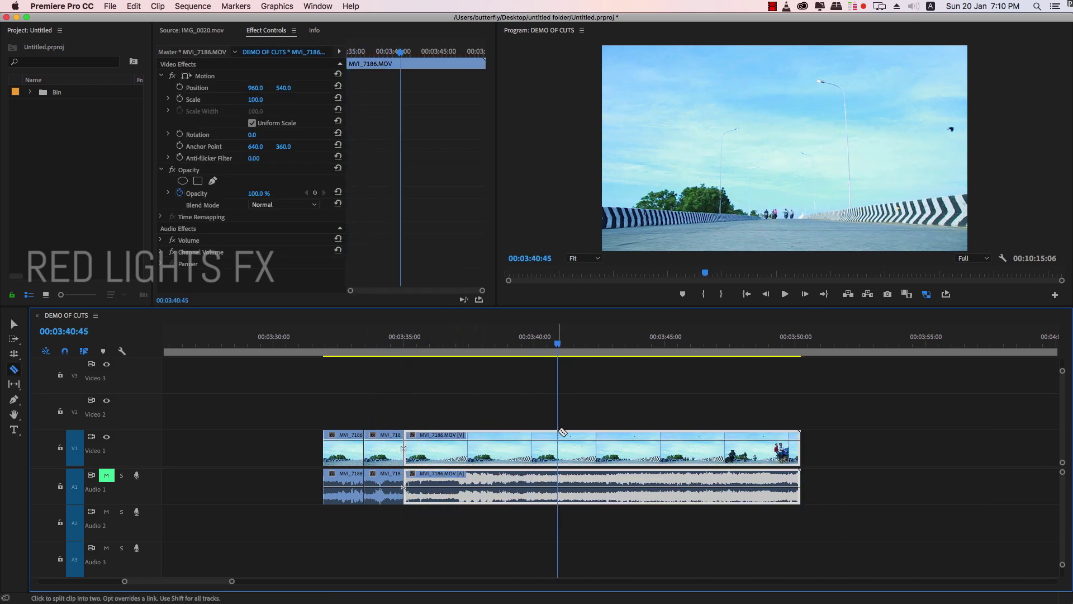
{"action": "left_click", "coordinate": [557, 447]}
{"action": "key", "text": "v"}
{"action": "left_click", "coordinate": [501, 485]}
{"action": "key", "text": "shift+Delete"}
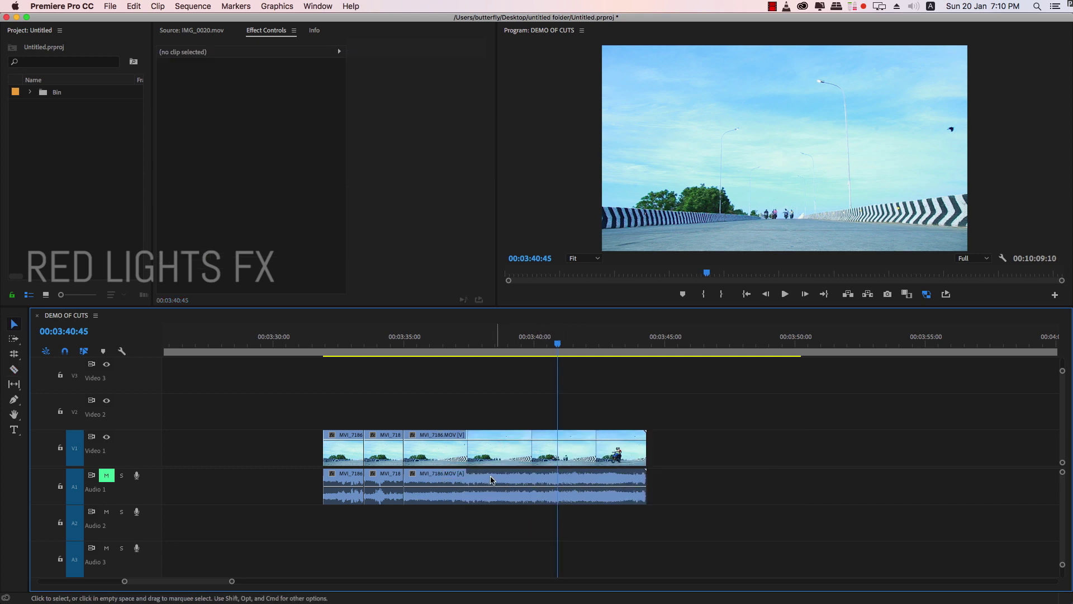
{"action": "key", "text": "Up"}
Split near 00:03:36 and at 00:03:39:18, then ripple delete the piece between.
{"action": "left_click_drag", "start_coordinate": [406, 348], "coordinate": [518, 354]}
{"action": "key", "text": "c"}
{"action": "left_click", "coordinate": [434, 447]}
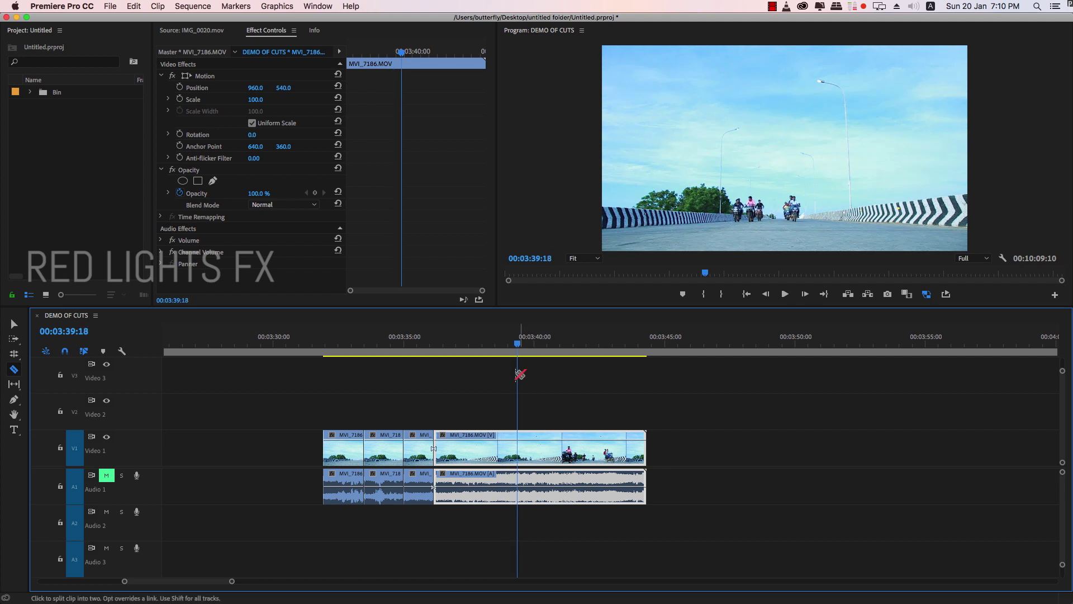
{"action": "left_click", "coordinate": [513, 447]}
{"action": "key", "text": "v"}
{"action": "key", "text": "shift+Delete"}
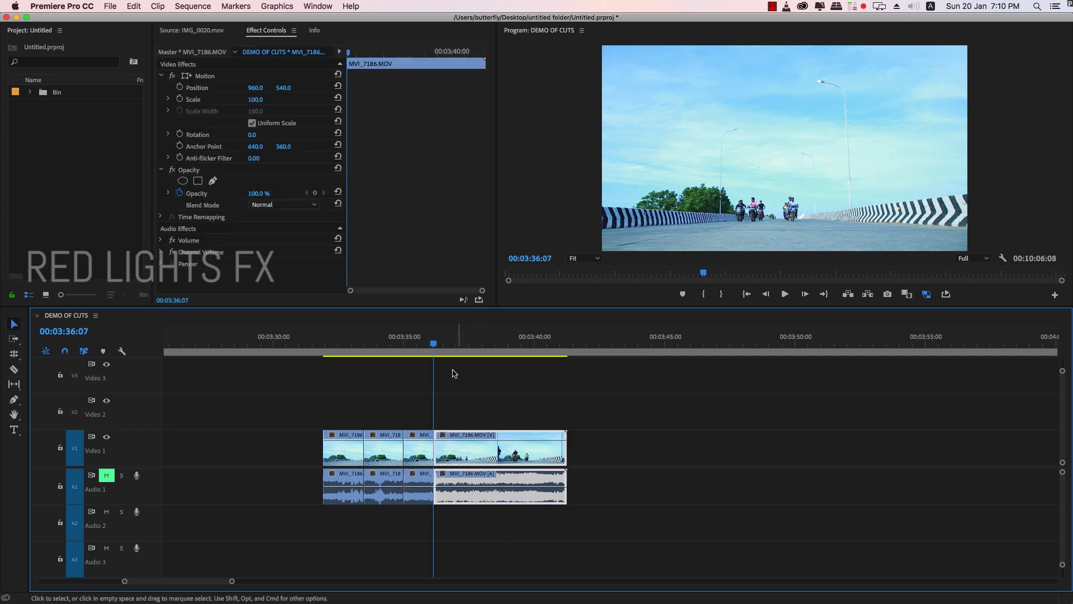
Split at 00:03:37:13 and 00:03:38:20, then ripple delete the piece between.
{"action": "key", "text": "space"}
{"action": "key", "text": "space"}
{"action": "key", "text": "c"}
{"action": "left_click", "coordinate": [464, 448]}
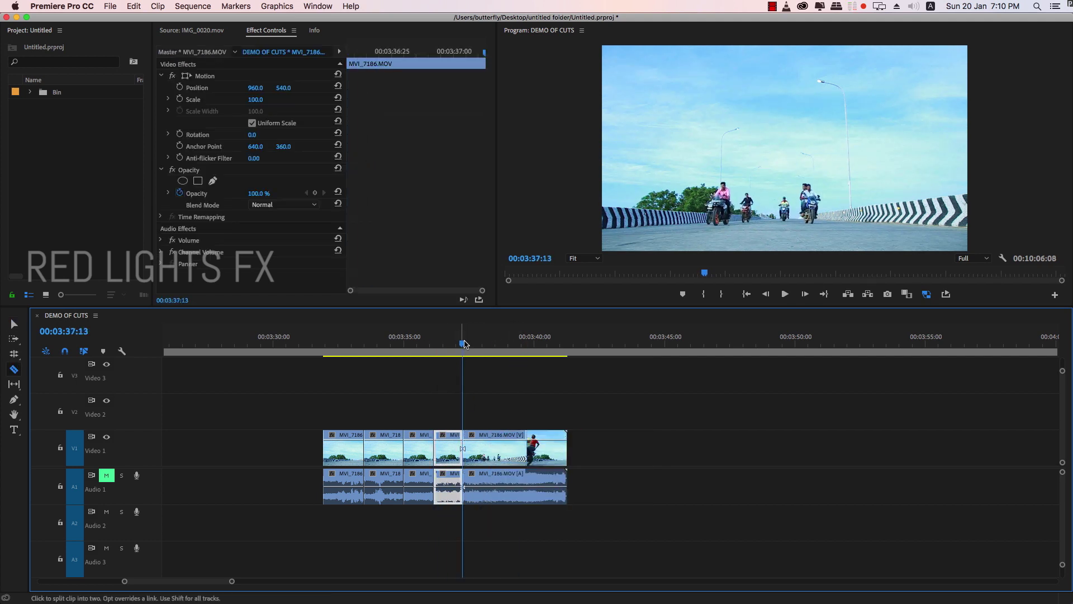
{"action": "key", "text": "space"}
{"action": "key", "text": "space"}
{"action": "left_click", "coordinate": [491, 458]}
{"action": "key", "text": "v"}
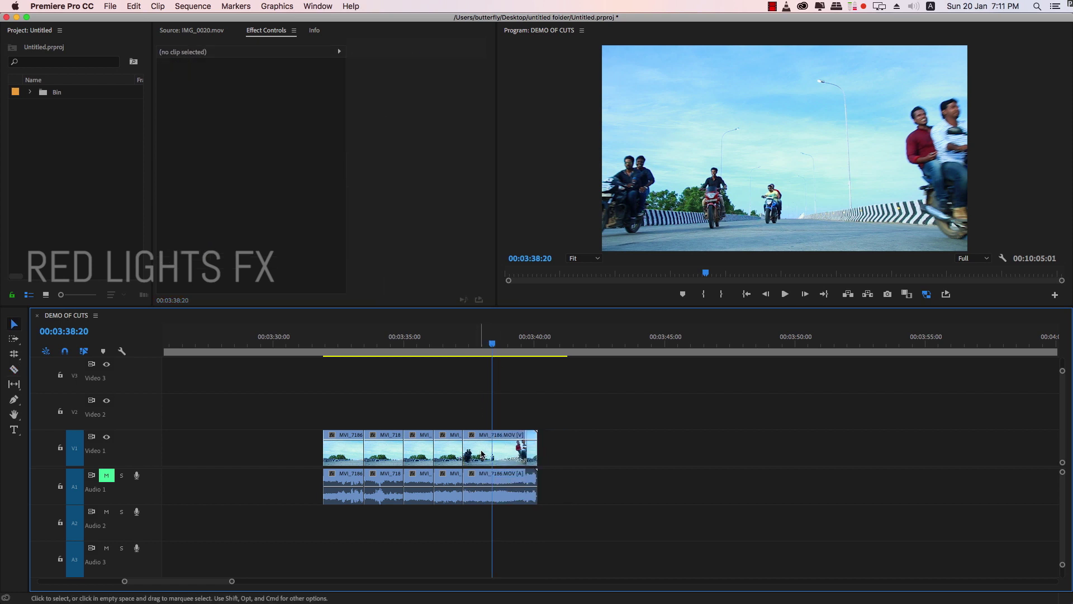
{"action": "key", "text": "shift+Delete"}
{"action": "left_click", "coordinate": [367, 351]}
Play back the jump-cut series from its start and ripple-trim the last piece's end.
{"action": "left_click_drag", "start_coordinate": [354, 361], "coordinate": [330, 371]}
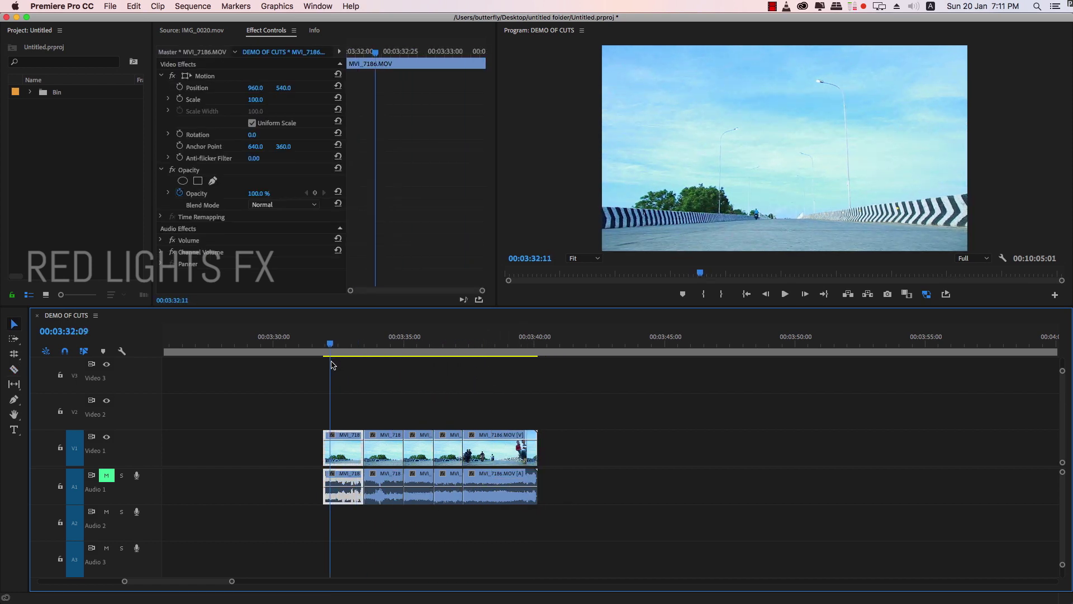
{"action": "key", "text": "space"}
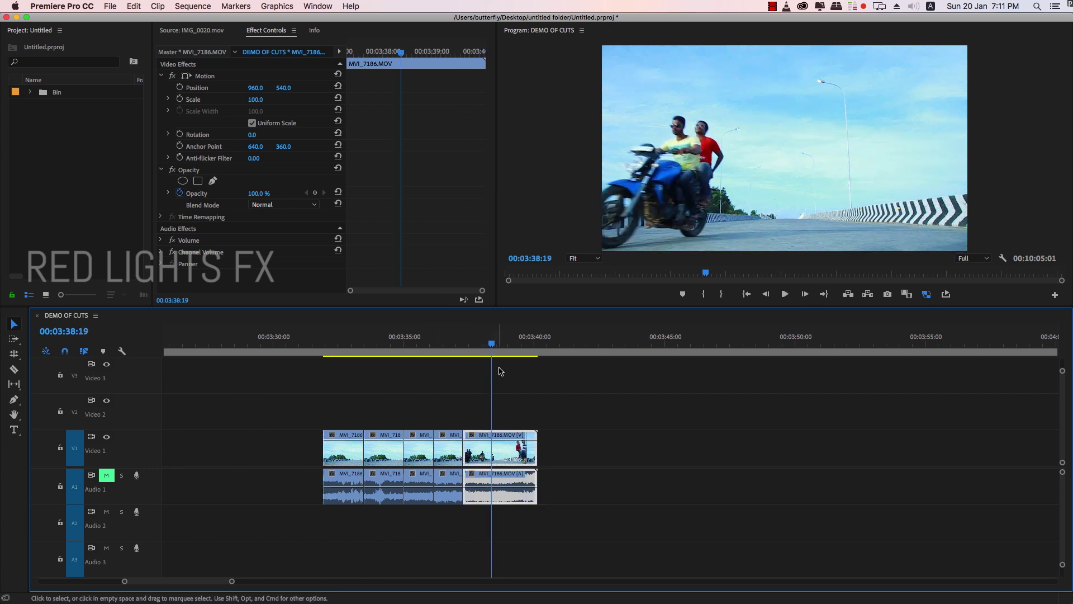
{"action": "mouse_move", "coordinate": [393, 343]}
{"action": "left_mouse_down"}
{"action": "mouse_move", "coordinate": [344, 356]}
{"action": "mouse_move", "coordinate": [396, 346]}
{"action": "mouse_move", "coordinate": [326, 346]}
{"action": "left_mouse_up"}
{"action": "key", "text": "w"}
{"action": "key", "text": "w"}
{"action": "key", "text": "w"}
{"action": "key", "text": "w"}
{"action": "key", "text": "w"}
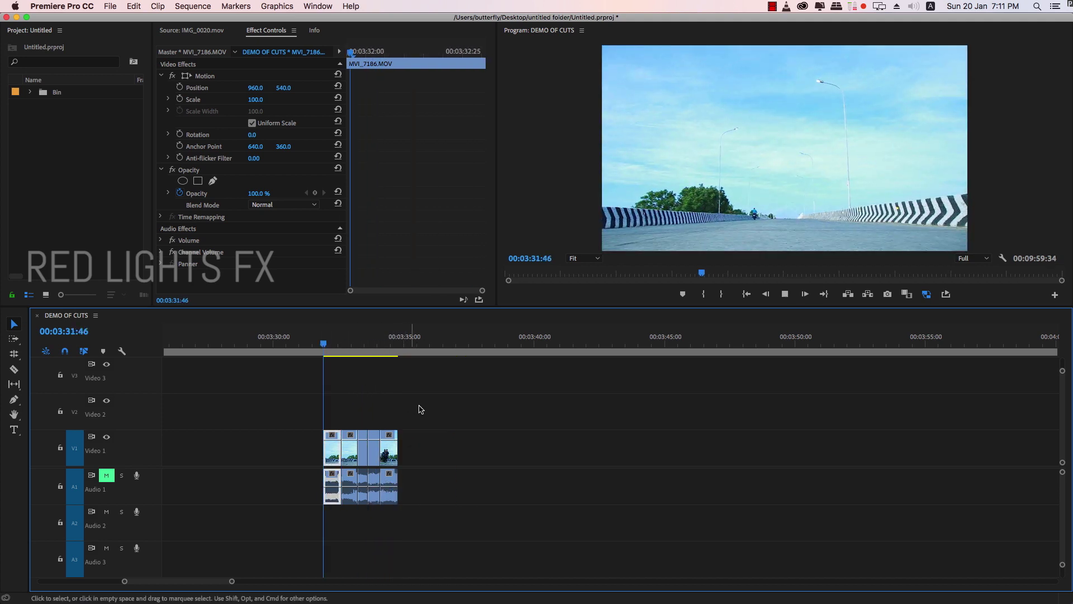
Play the jump cuts twice from near their start at 00:03:33.
{"action": "key", "text": "space"}
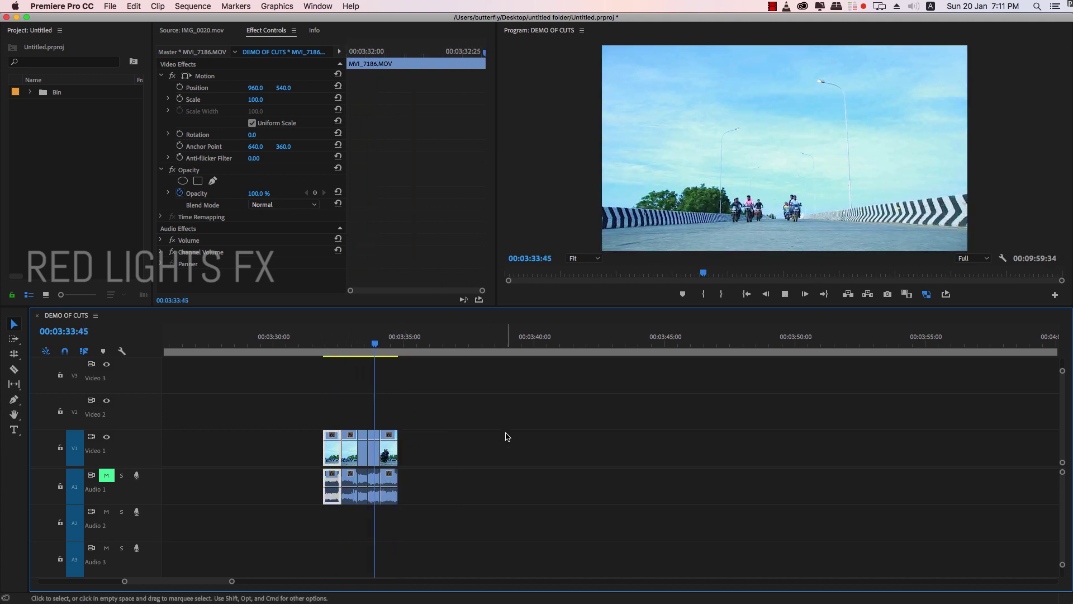
{"action": "left_click", "coordinate": [343, 349]}
{"action": "left_click", "coordinate": [326, 349]}
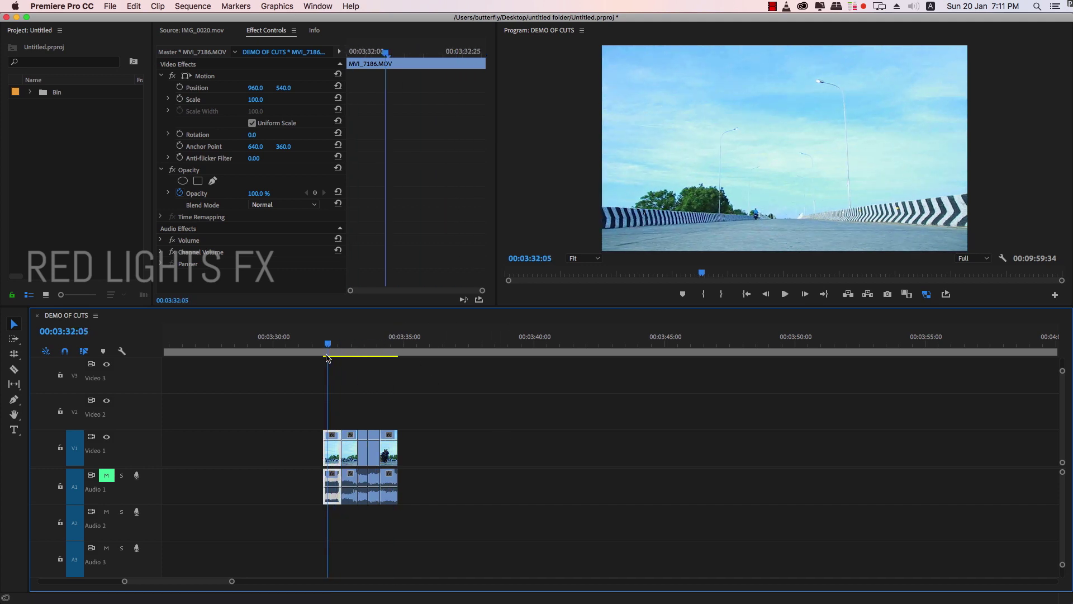
{"action": "key", "text": "space"}
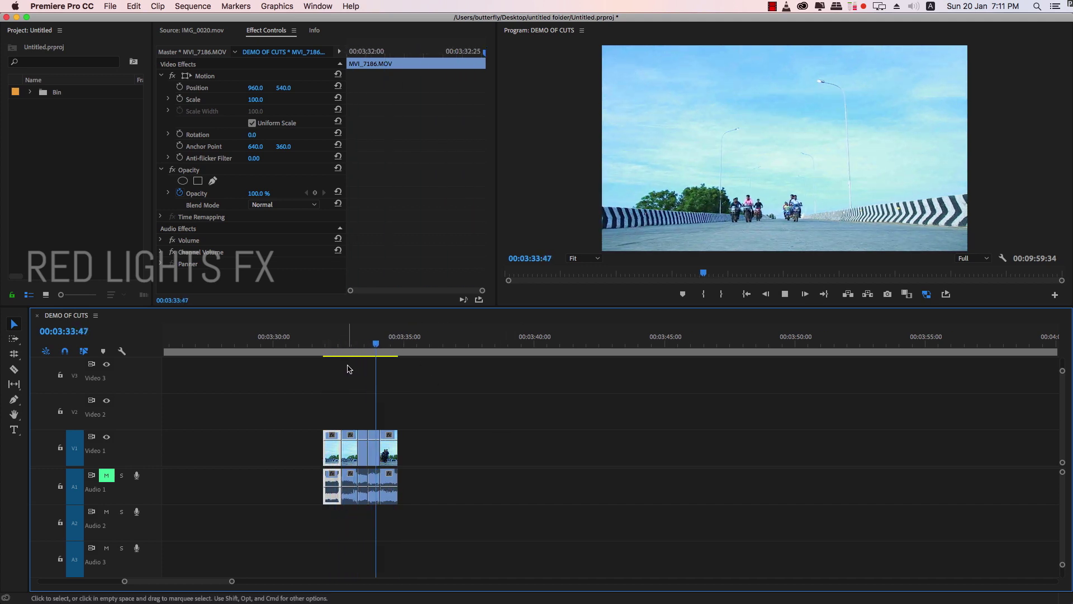
{"action": "left_click", "coordinate": [380, 350]}
{"action": "left_click", "coordinate": [362, 350]}
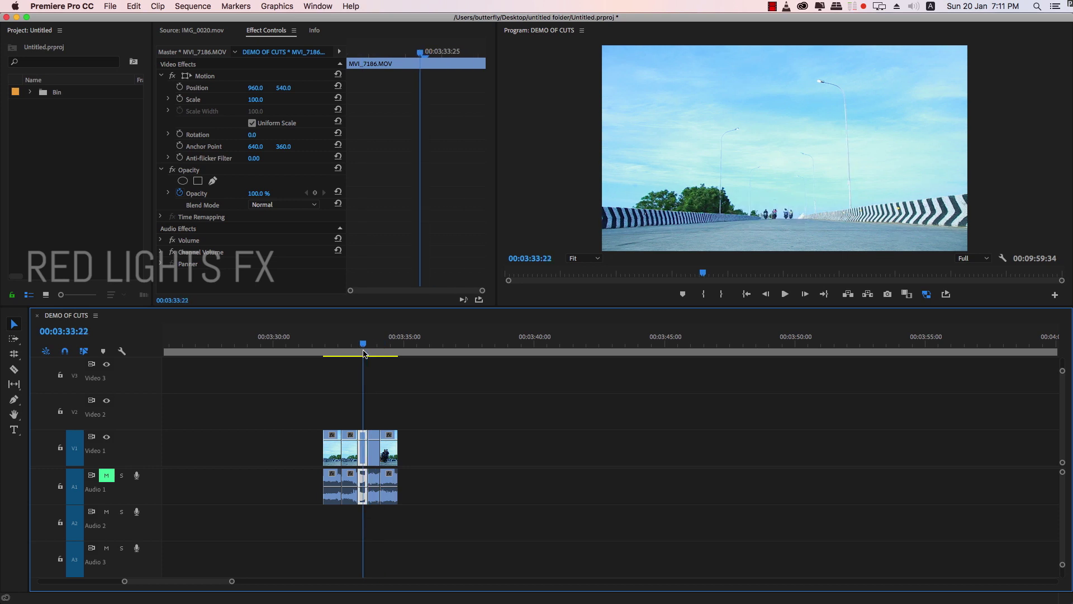
Zoom into the timeline and marquee-select the four pieces after the first one.
{"action": "key", "text": "="}
{"action": "key", "text": "="}
{"action": "left_click", "coordinate": [481, 351]}
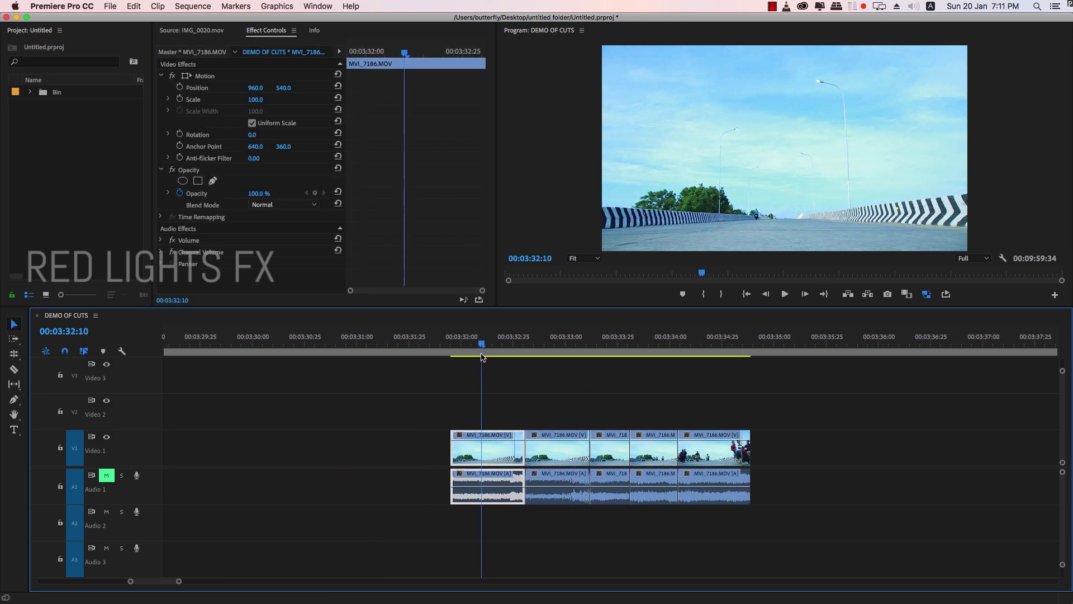
{"action": "left_click", "coordinate": [510, 390]}
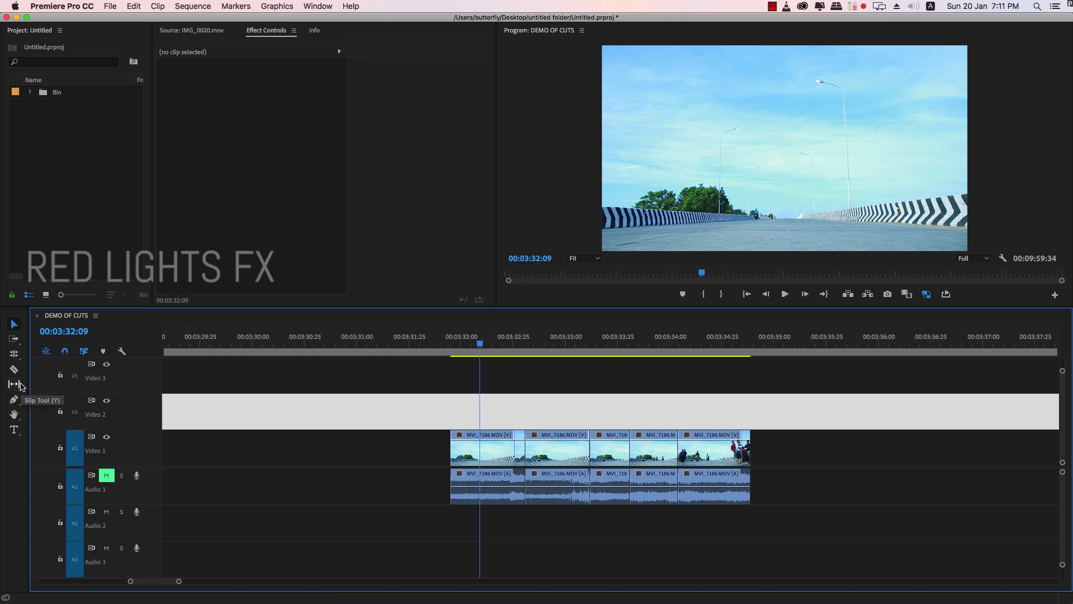
{"action": "key", "text": "d"}
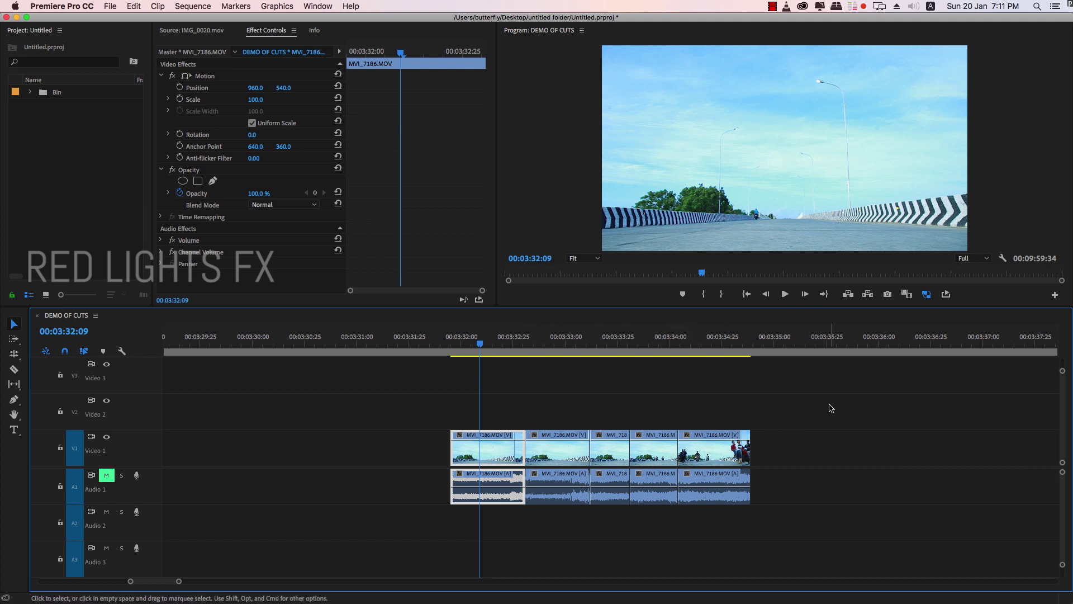
{"action": "left_click_drag", "start_coordinate": [814, 408], "coordinate": [561, 545]}
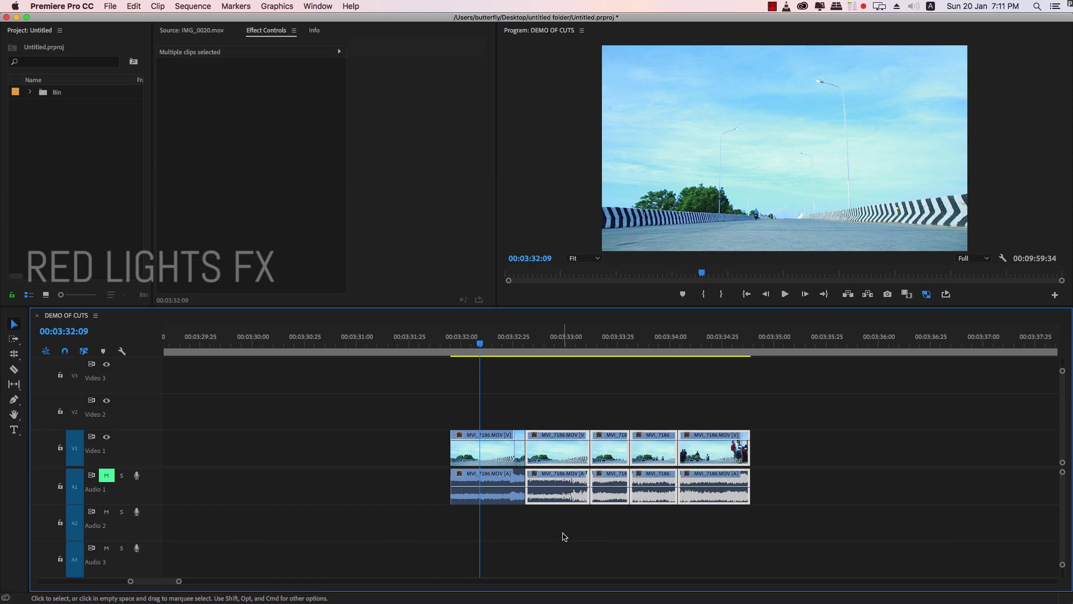
Delete the four selected pieces and extend the remaining MVI_7186 clip's end back out.
{"action": "key", "text": "Delete"}
{"action": "key", "text": "minus"}
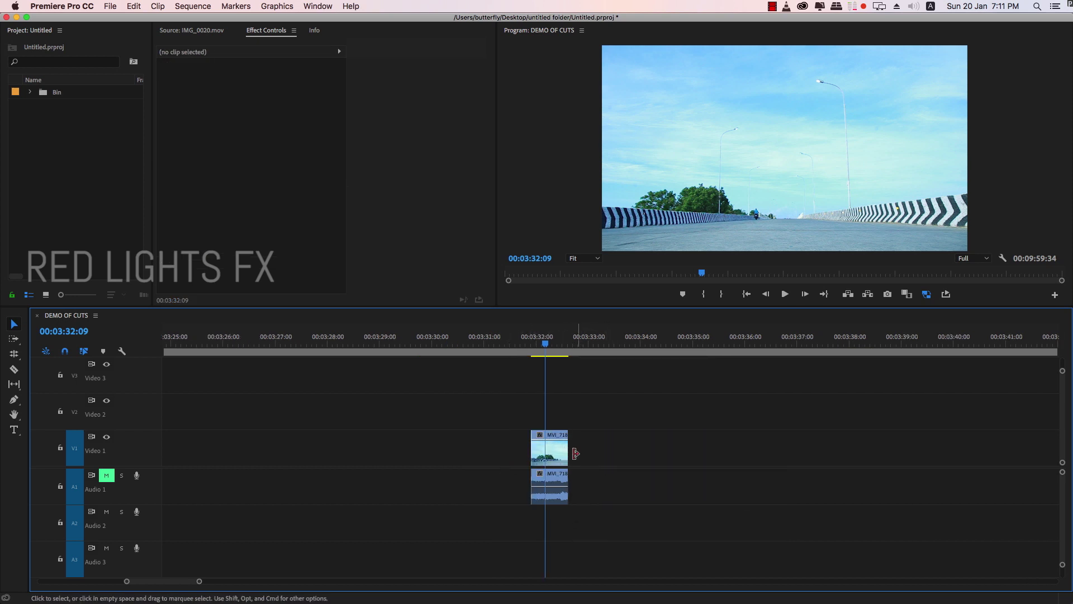
{"action": "left_click_drag", "start_coordinate": [575, 453], "coordinate": [1051, 450]}
{"action": "key", "text": "minus"}
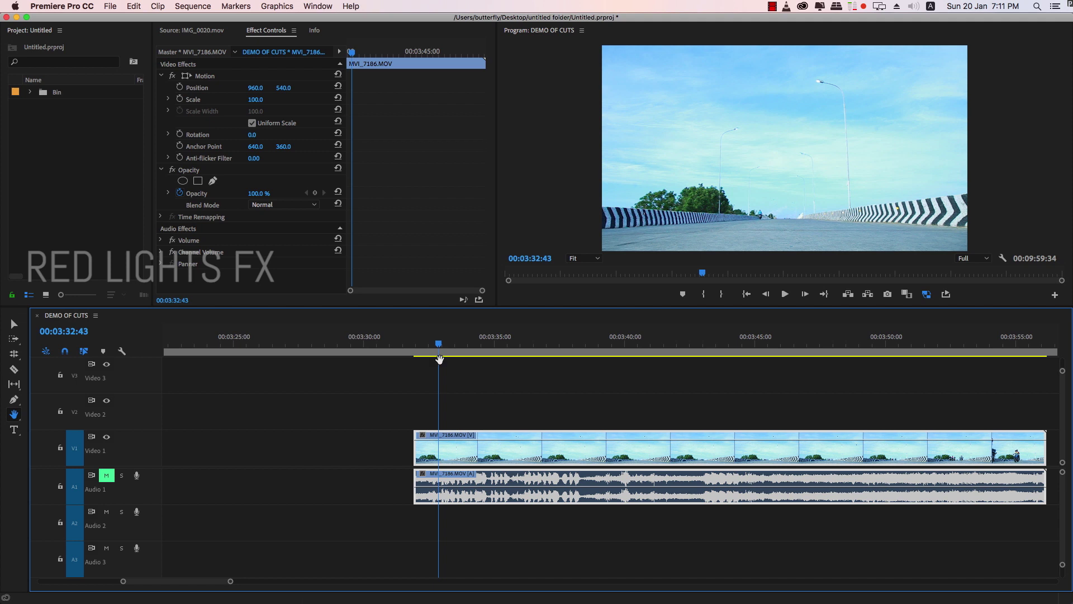
Razor the clip near 00:03:34, delete the remainder, and split it at 00:03:32:43.
{"action": "key", "text": "c"}
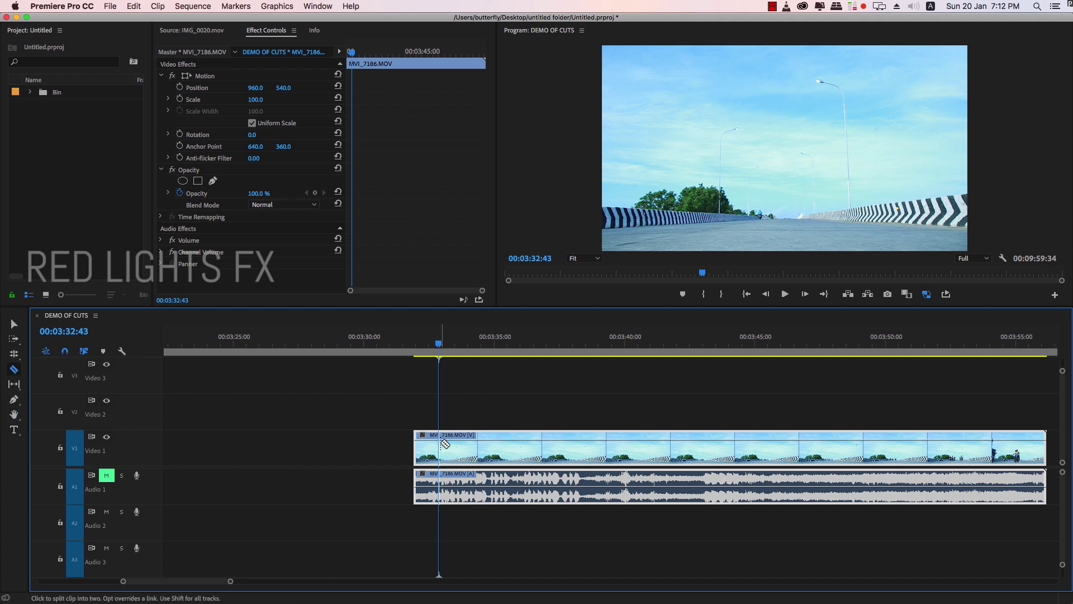
{"action": "left_click", "coordinate": [491, 450]}
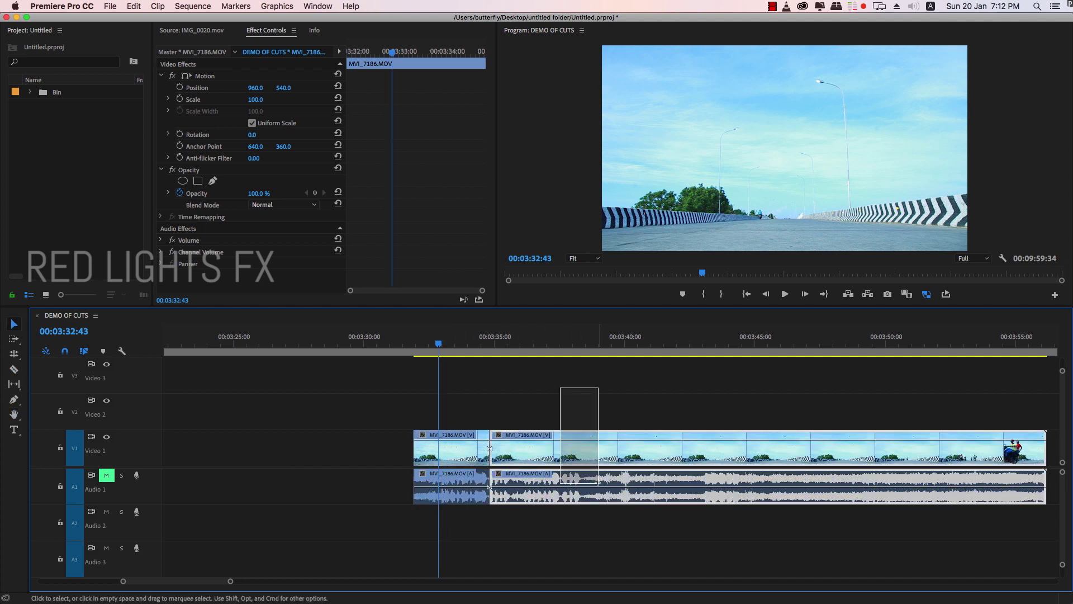
{"action": "key", "text": "Delete"}
{"action": "key", "text": "super+k"}
{"action": "key", "text": "v"}
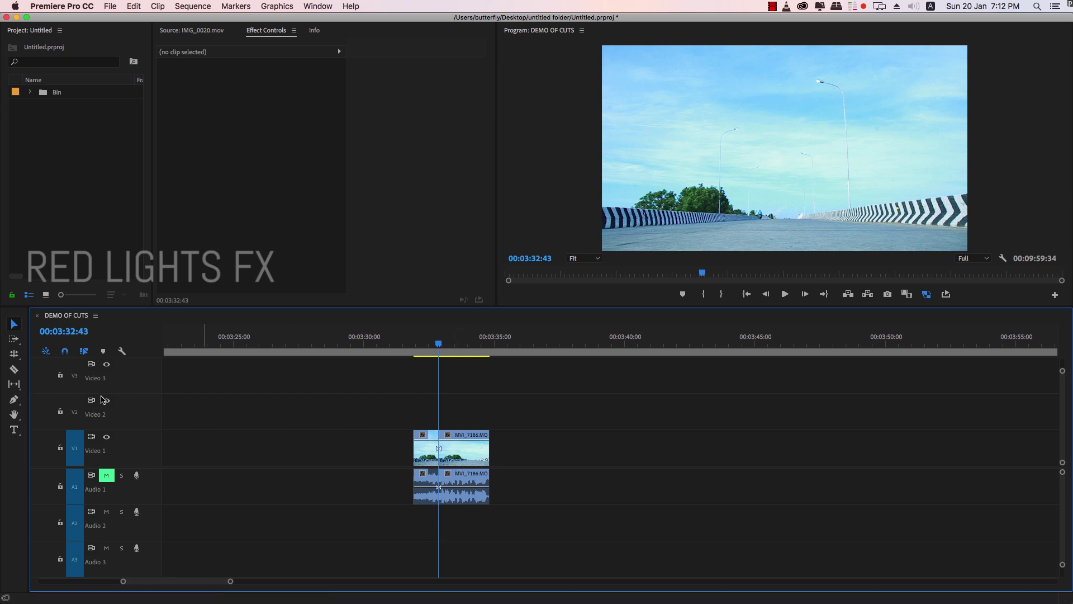
{"action": "left_click", "coordinate": [15, 385]}
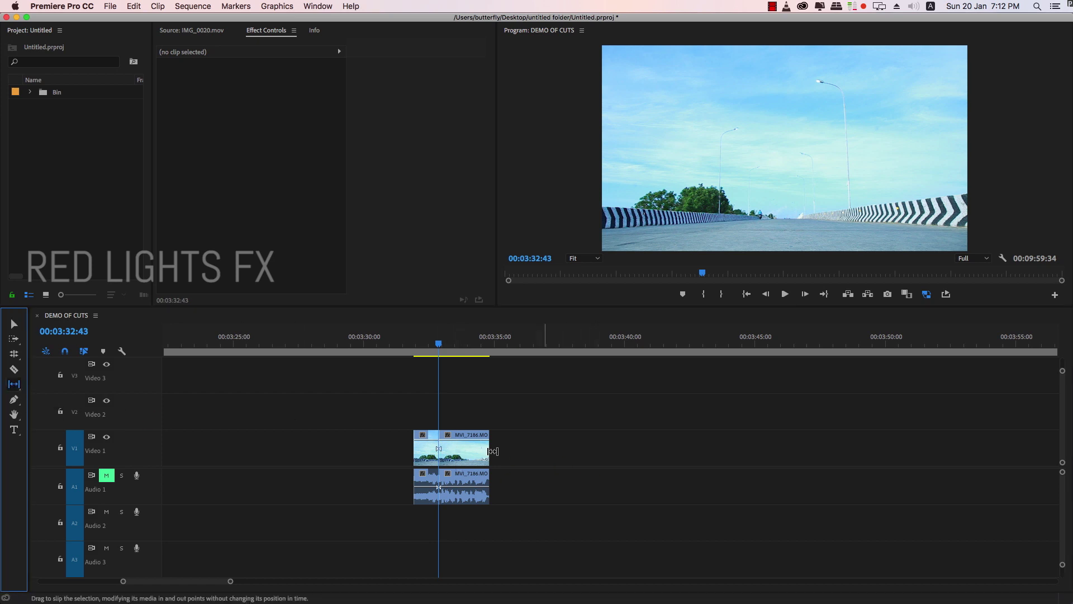
Slip the clip's footage to a different moment, then split the bridge clip at the playhead.
{"action": "left_click_drag", "start_coordinate": [466, 453], "coordinate": [461, 452]}
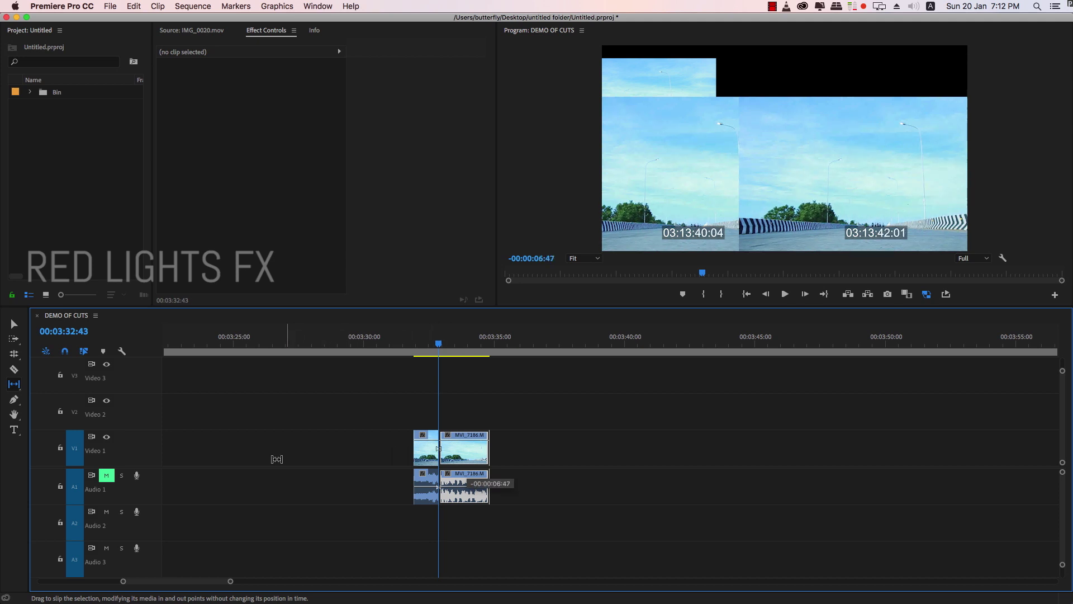
{"action": "left_click_drag", "start_coordinate": [260, 461], "coordinate": [484, 468]}
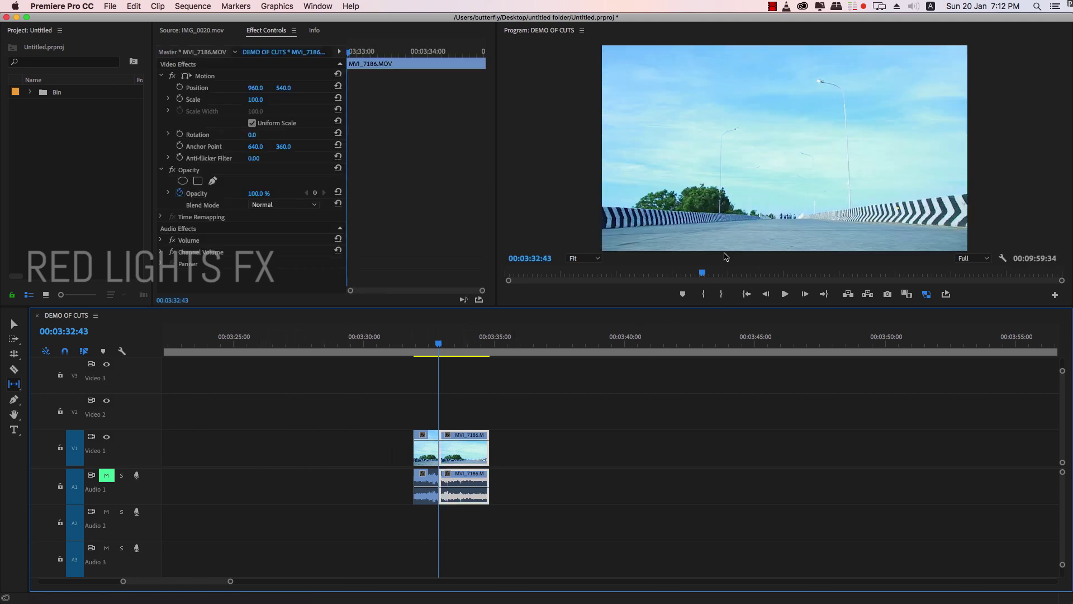
{"action": "key", "text": "space"}
{"action": "key", "text": "space"}
{"action": "key", "text": "c"}
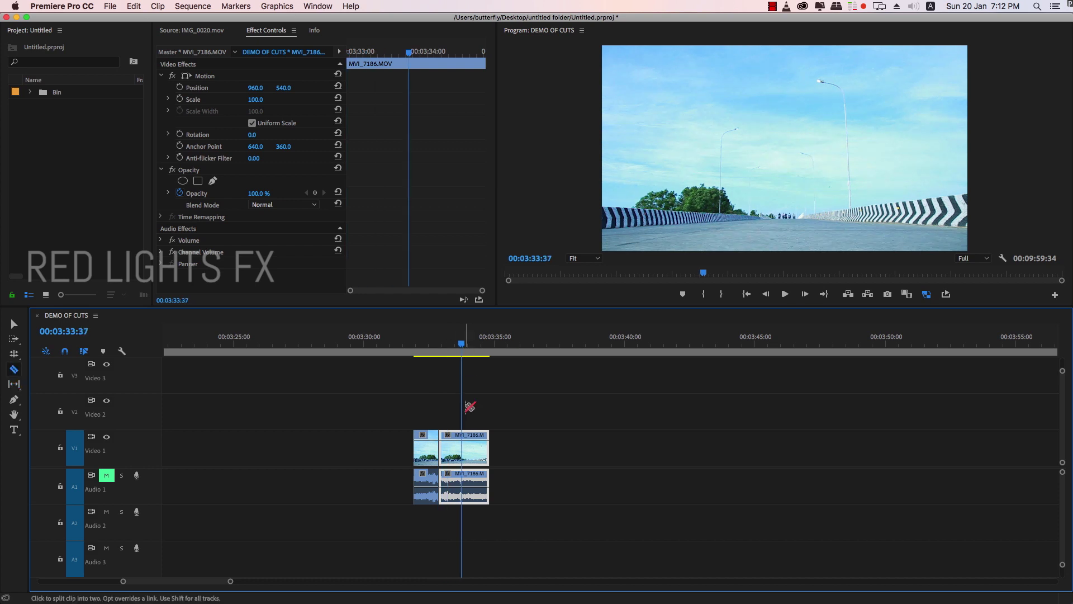
{"action": "left_click", "coordinate": [463, 446]}
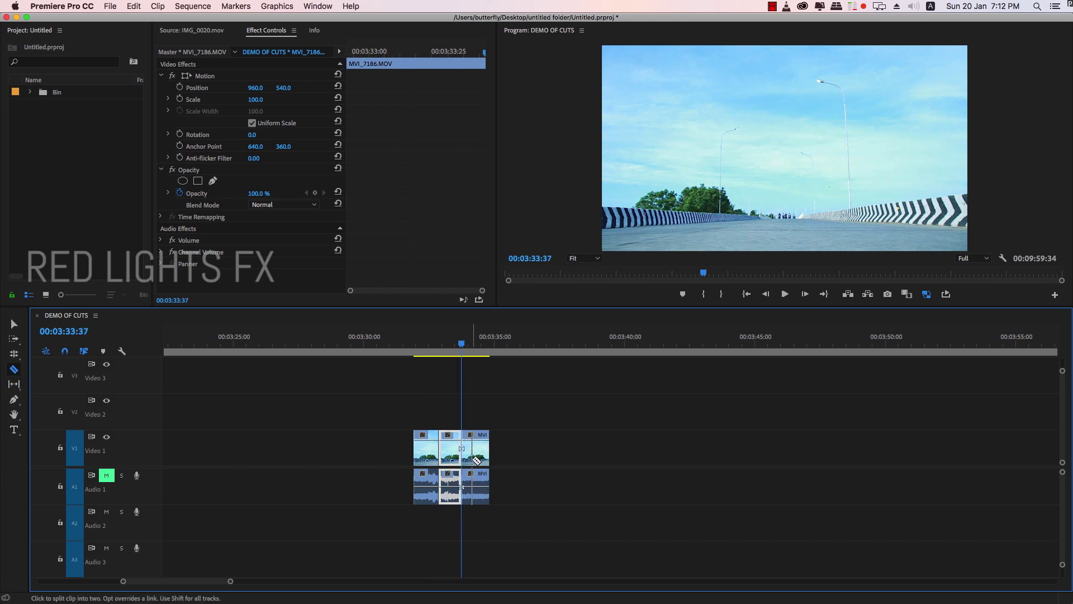
Slip the right piece to an earlier moment and extend its end to about 00:03:41.
{"action": "key", "text": "y"}
{"action": "left_click_drag", "start_coordinate": [475, 453], "coordinate": [468, 452]}
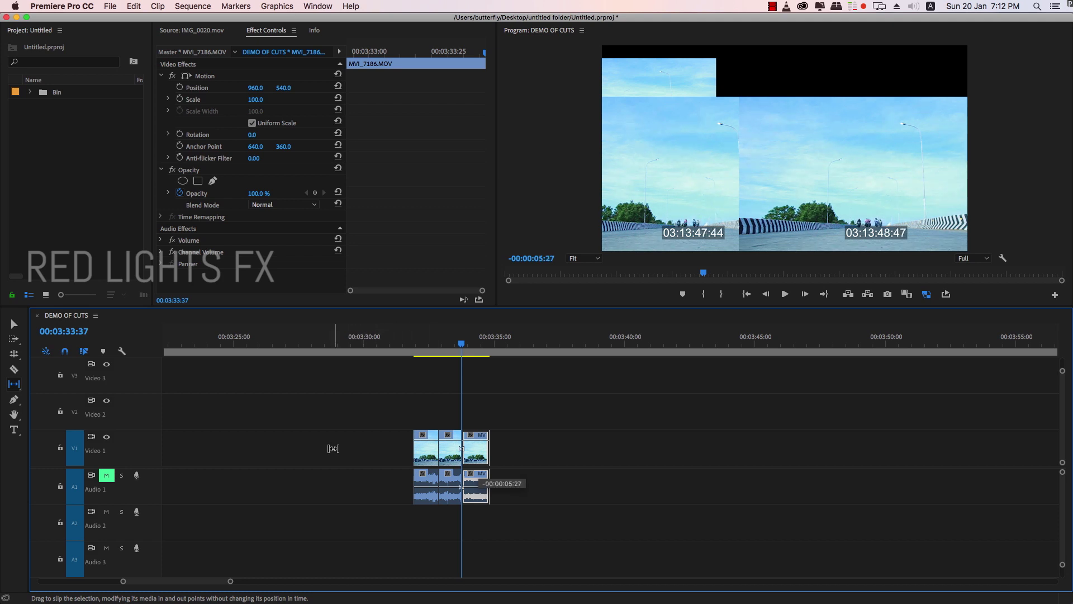
{"action": "left_click_drag", "start_coordinate": [302, 453], "coordinate": [335, 454]}
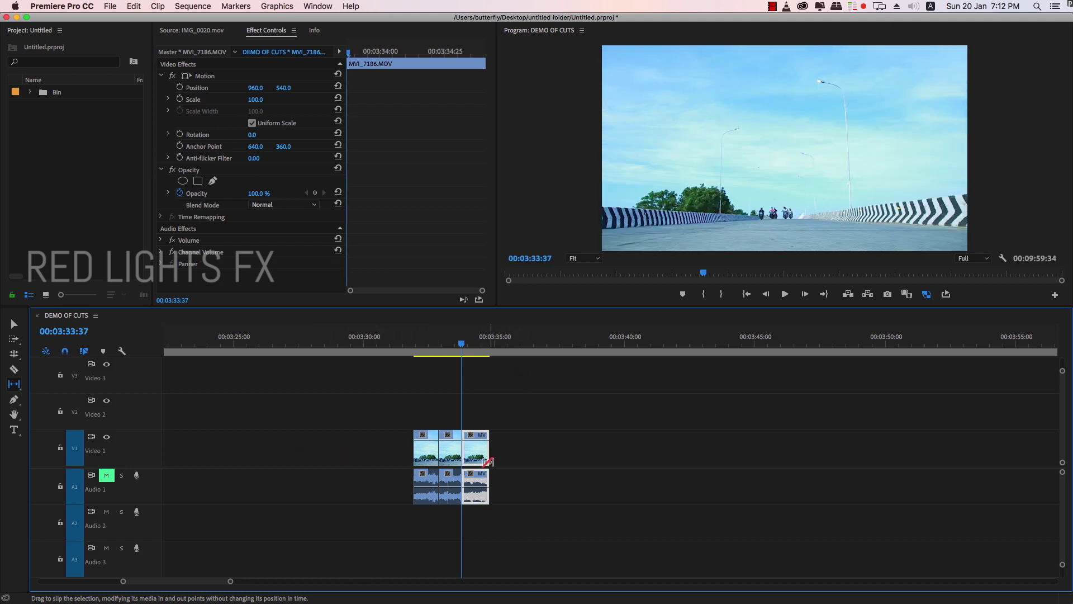
{"action": "key", "text": "v"}
{"action": "left_click_drag", "start_coordinate": [490, 462], "coordinate": [664, 462]}
Split the bridge footage at 00:03:34:24 and slip the right piece's footage.
{"action": "left_click", "coordinate": [460, 344]}
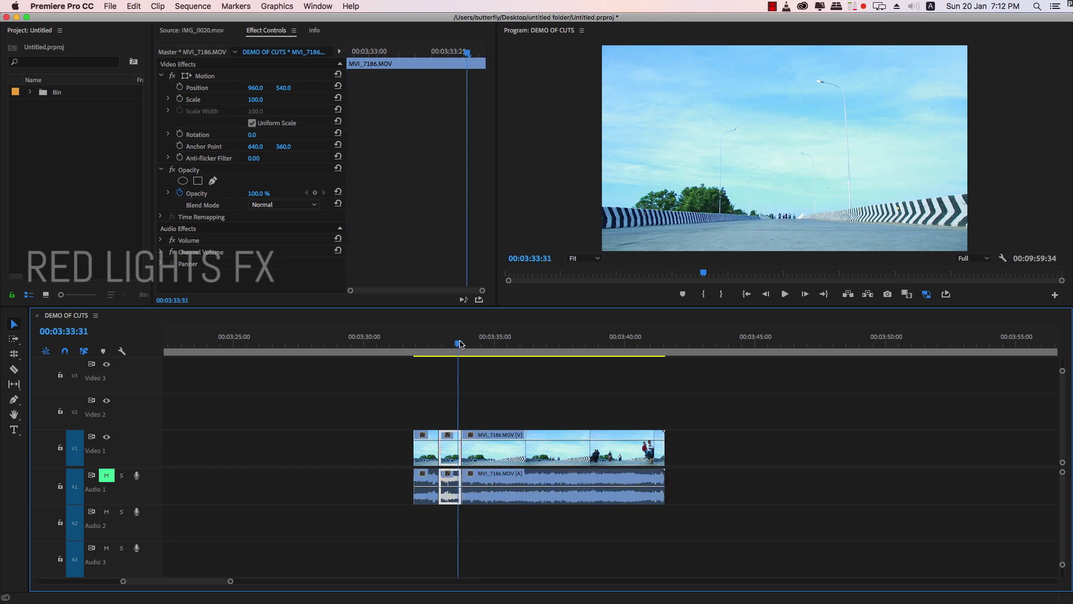
{"action": "left_click_drag", "start_coordinate": [460, 344], "coordinate": [481, 344]}
{"action": "key", "text": "c"}
{"action": "left_click", "coordinate": [531, 455]}
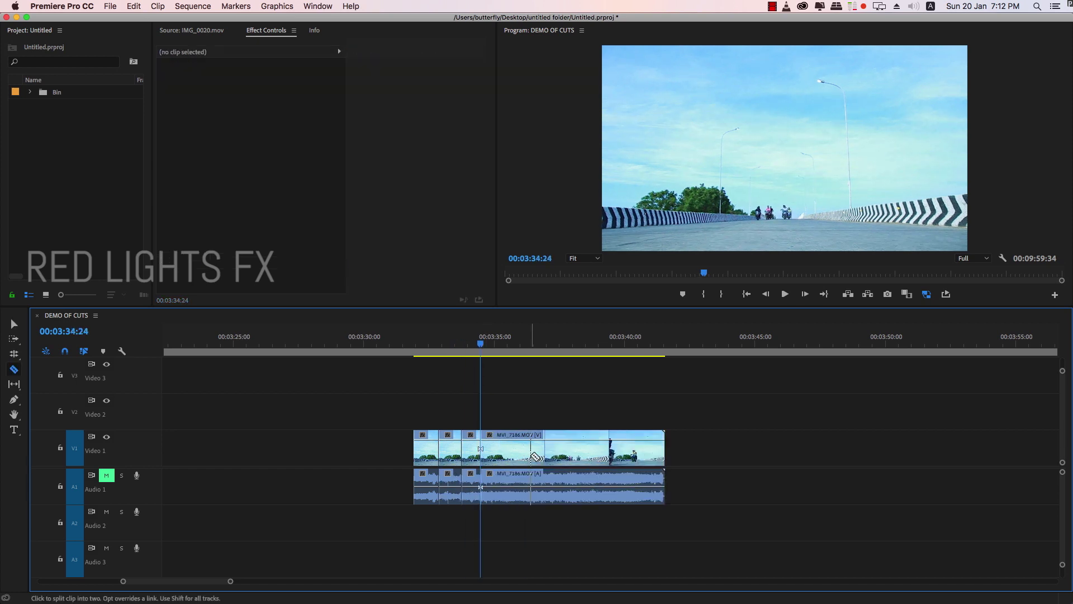
{"action": "key", "text": "y"}
{"action": "left_click_drag", "start_coordinate": [584, 456], "coordinate": [516, 449]}
Split the clip again, delete the unwanted tail, and slip the new piece to an earlier moment.
{"action": "key", "text": "c"}
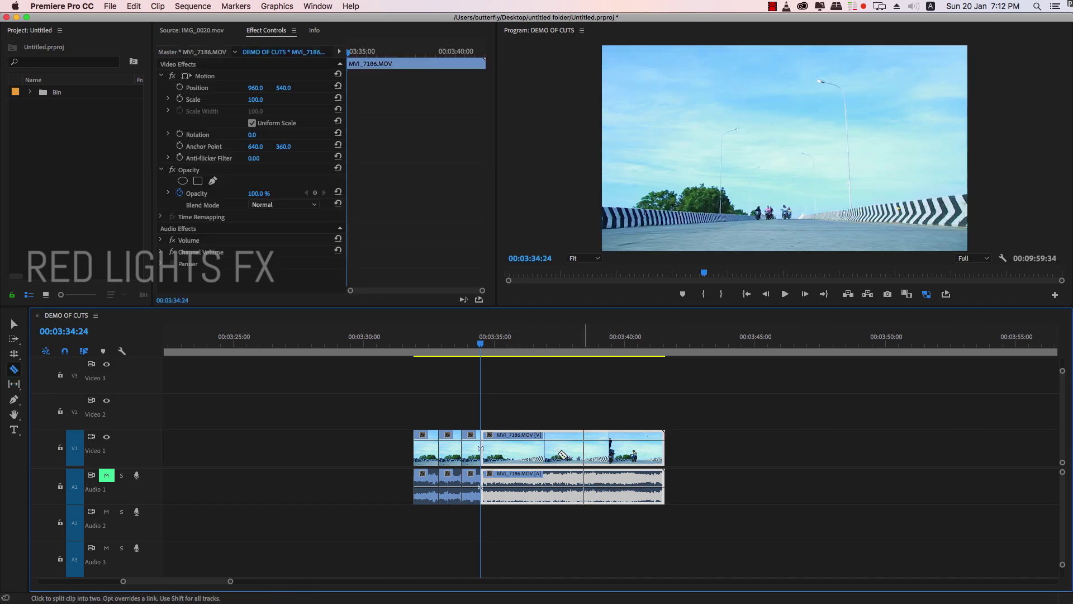
{"action": "left_click", "coordinate": [528, 453]}
{"action": "key", "text": "Delete"}
{"action": "key", "text": "y"}
{"action": "left_click_drag", "start_coordinate": [508, 450], "coordinate": [473, 452]}
Play back the jump cuts and slip the last piece so the riders appear closer.
{"action": "left_click", "coordinate": [475, 346]}
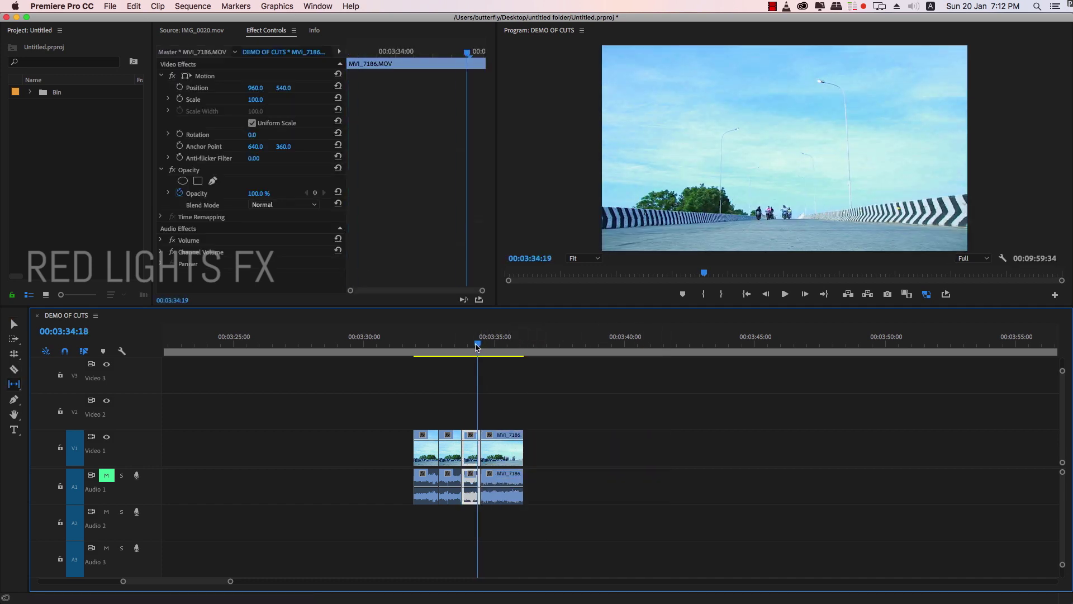
{"action": "key", "text": "space"}
{"action": "left_click", "coordinate": [493, 449]}
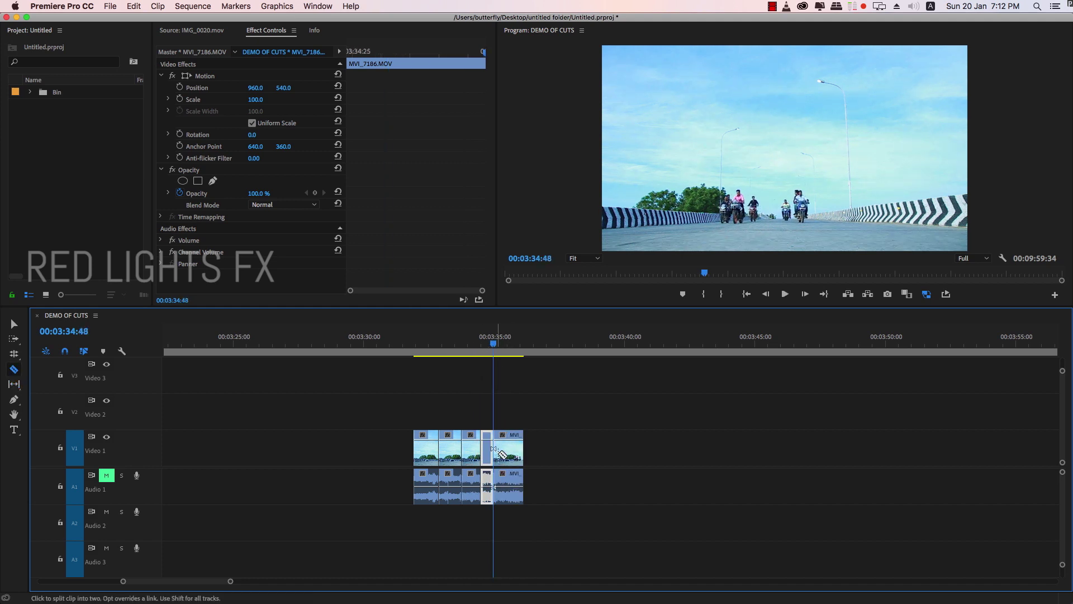
{"action": "left_click_drag", "start_coordinate": [493, 449], "coordinate": [486, 449]}
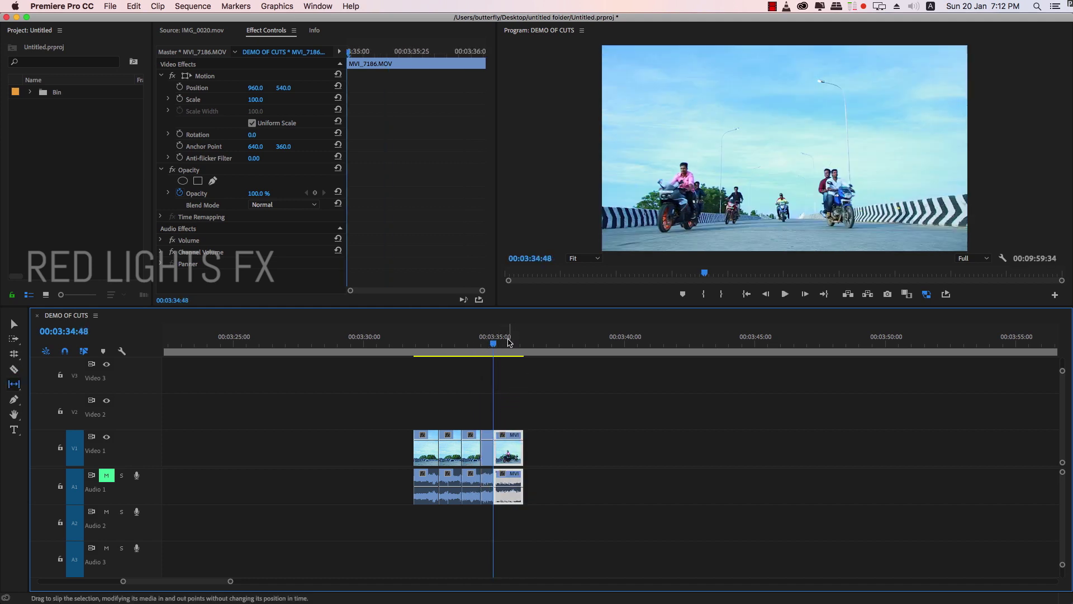
Replay the jump cuts from before the first cut and scrub through the finished result.
{"action": "left_click", "coordinate": [437, 339]}
{"action": "left_click", "coordinate": [426, 340]}
{"action": "key", "text": "space"}
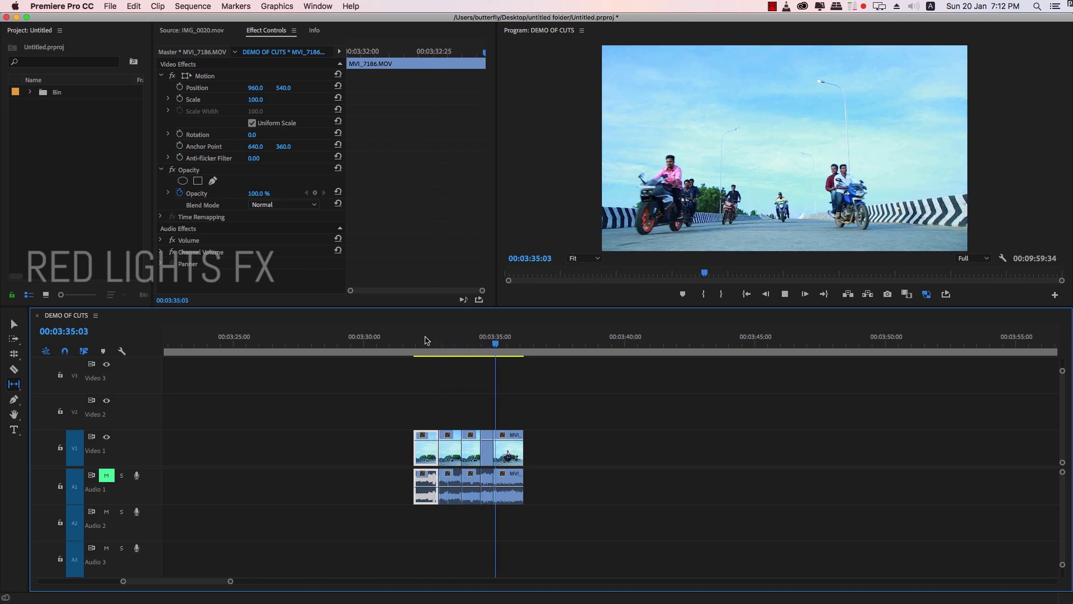
{"action": "key", "text": "space"}
{"action": "left_click", "coordinate": [517, 390]}
{"action": "key", "text": "v"}
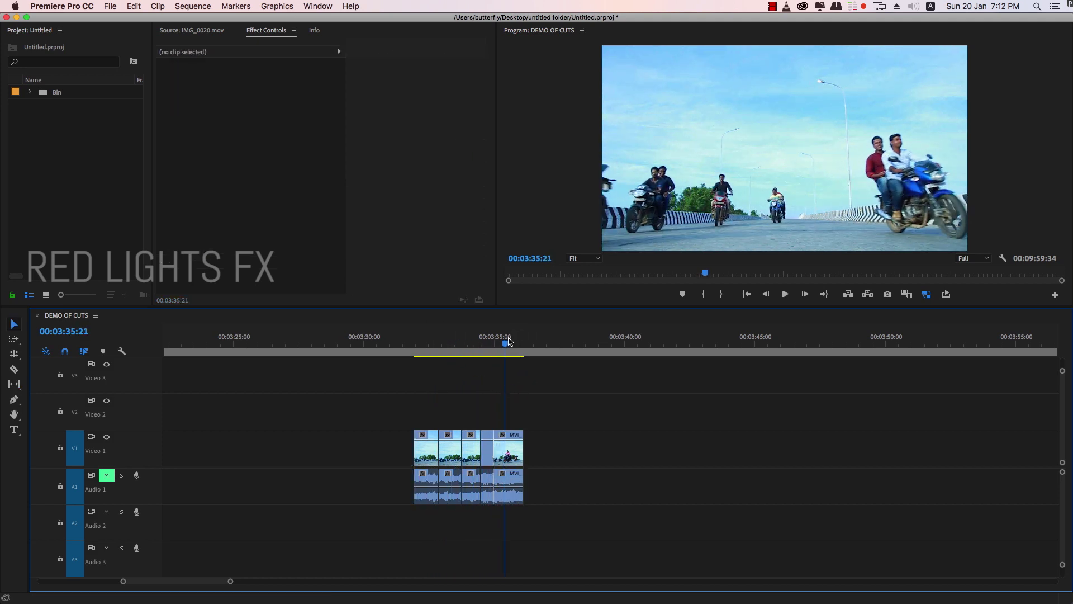
{"action": "left_click_drag", "start_coordinate": [509, 341], "coordinate": [531, 343]}
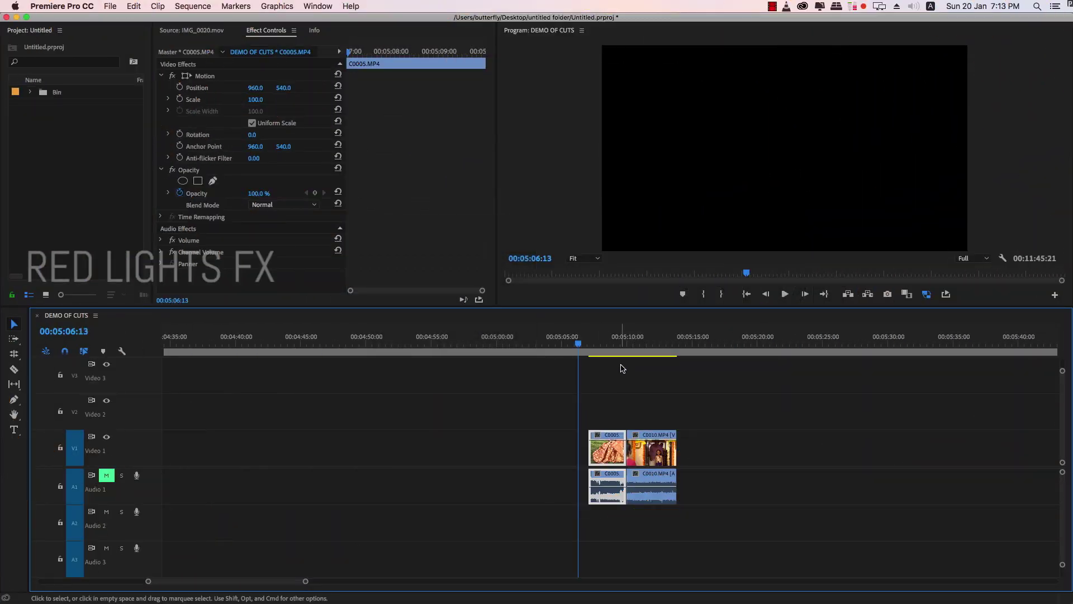
Play the C0005 saree clip into C0010, zoom in, and park the playhead just before the cut.
{"action": "key", "text": "space"}
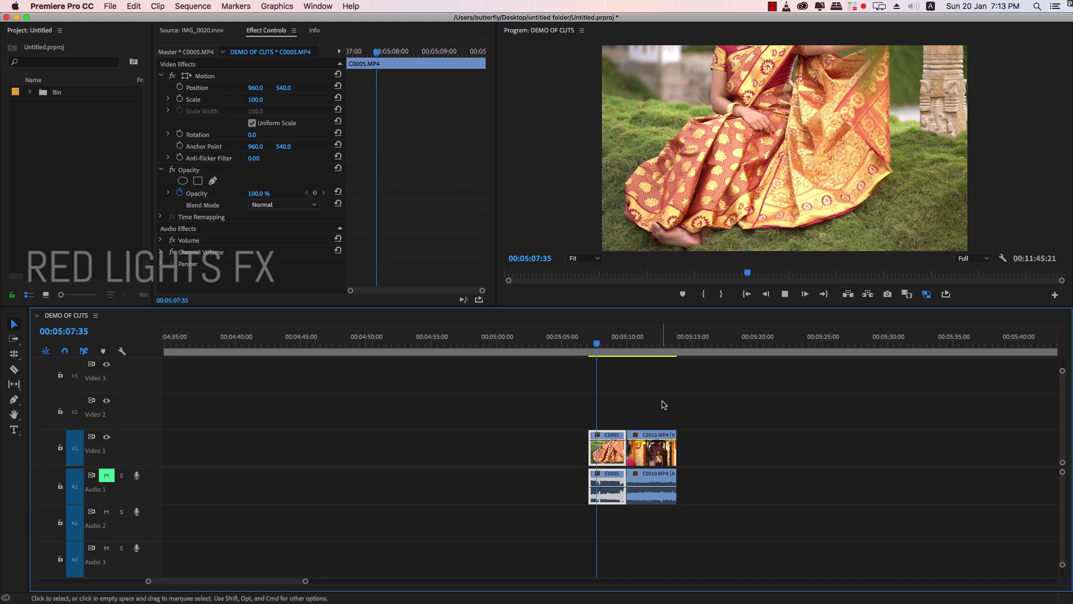
{"action": "key", "text": "="}
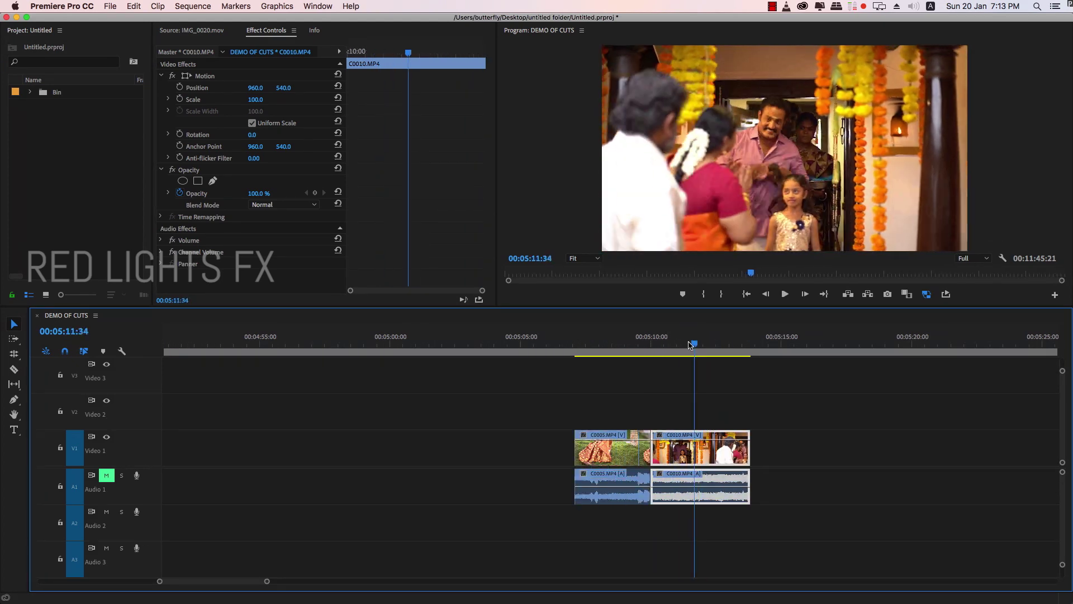
{"action": "left_click", "coordinate": [652, 346]}
{"action": "left_click_drag", "start_coordinate": [652, 346], "coordinate": [649, 347]}
{"action": "left_click", "coordinate": [675, 403]}
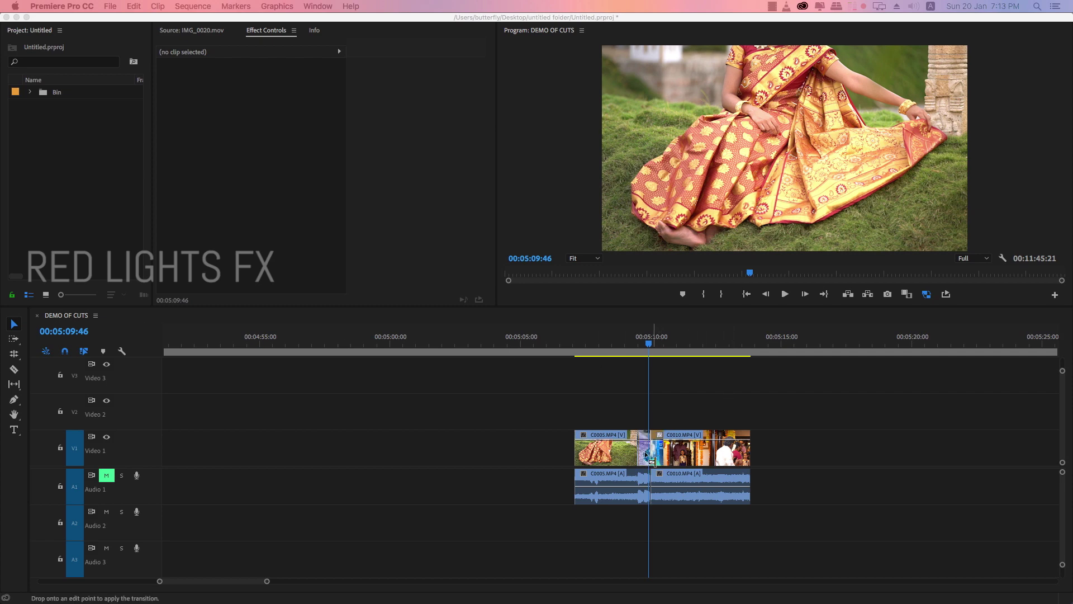
Add a Film Dissolve between C0005 and C0010, lengthen it to two seconds, and preview it.
{"action": "left_click_drag", "start_coordinate": [656, 463], "coordinate": [652, 462]}
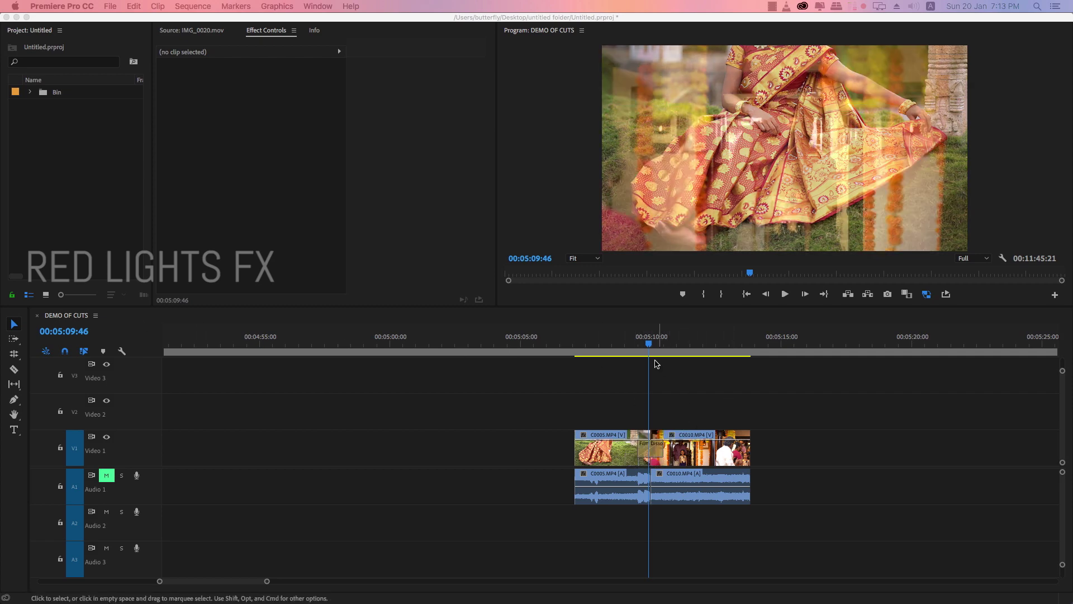
{"action": "left_click_drag", "start_coordinate": [650, 342], "coordinate": [628, 343]}
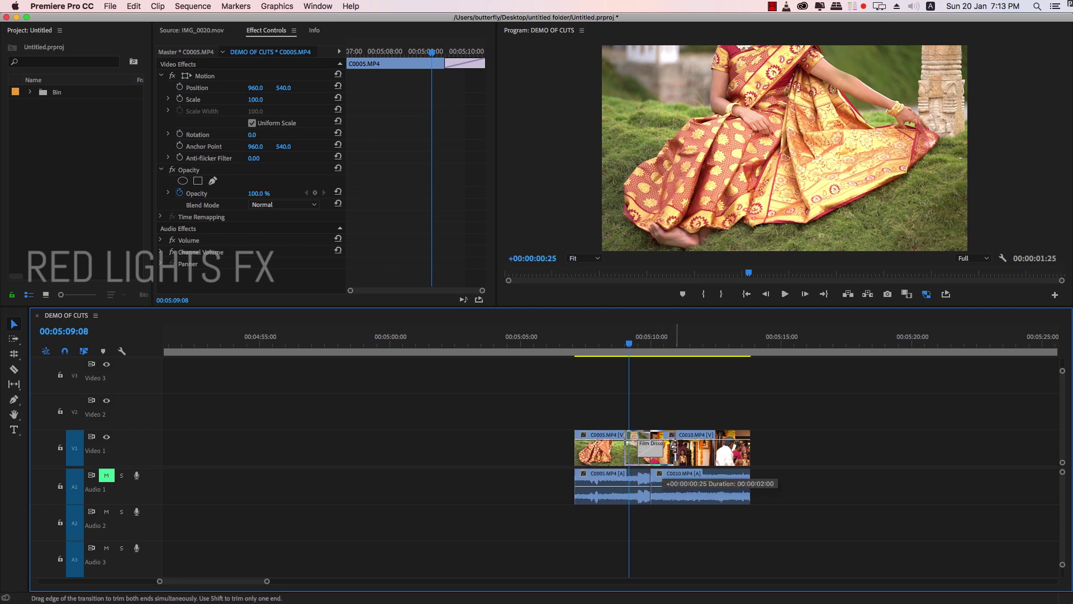
{"action": "left_click", "coordinate": [606, 342]}
{"action": "key", "text": "space"}
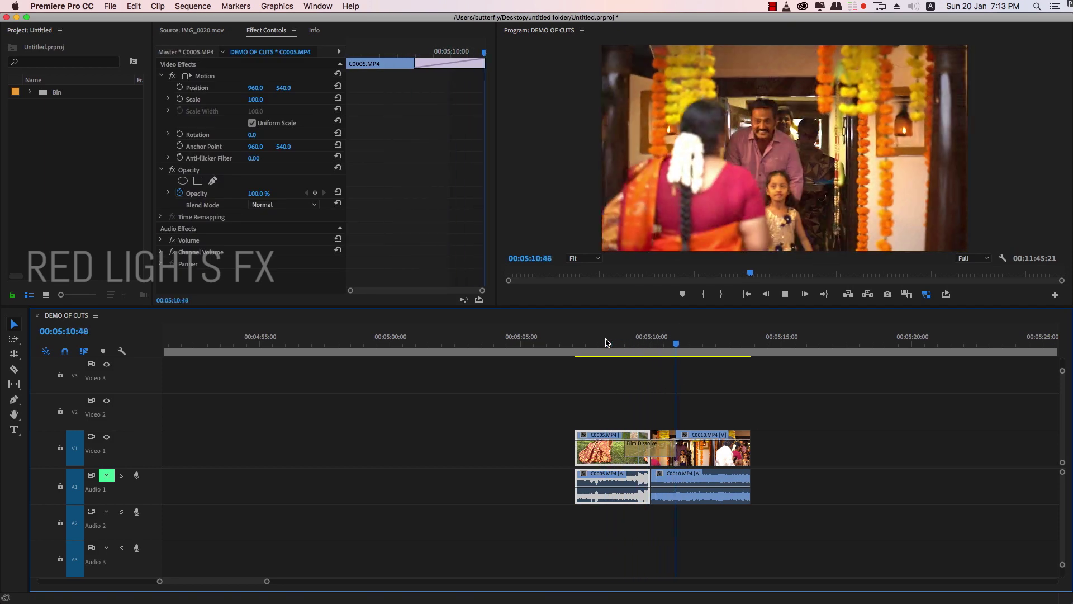
Replay the dissolve from just before it and save the project.
{"action": "left_click", "coordinate": [655, 344]}
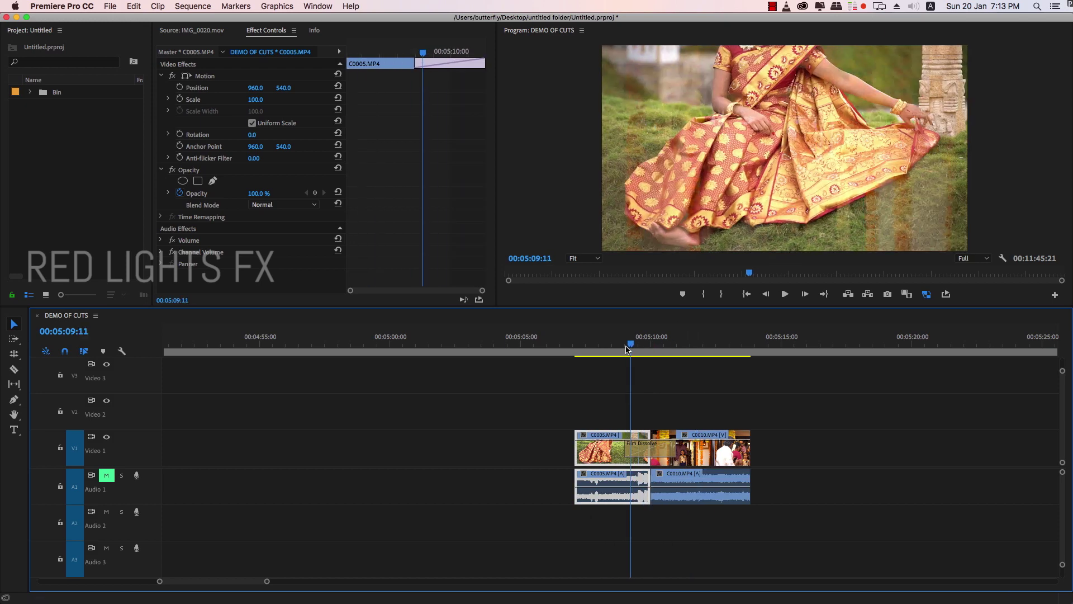
{"action": "left_click_drag", "start_coordinate": [655, 344], "coordinate": [621, 344]}
{"action": "key", "text": "space"}
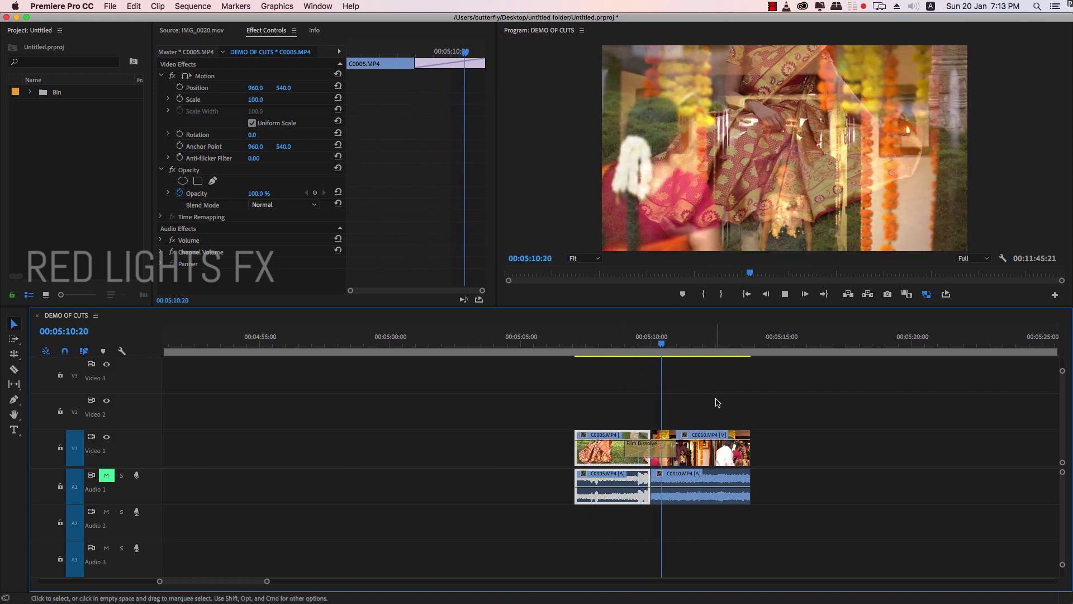
{"action": "key", "text": "space"}
{"action": "key", "text": "cmd+s"}
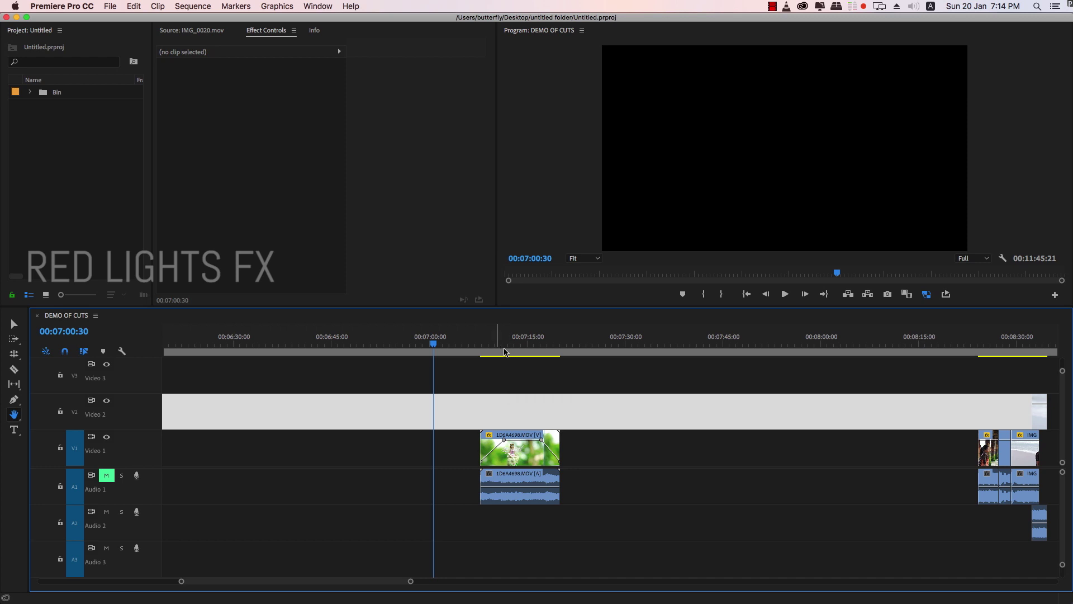
Select the 1D6A4698 fairy clip to show its opacity keyframes and play its fade in and out.
{"action": "left_click", "coordinate": [481, 345]}
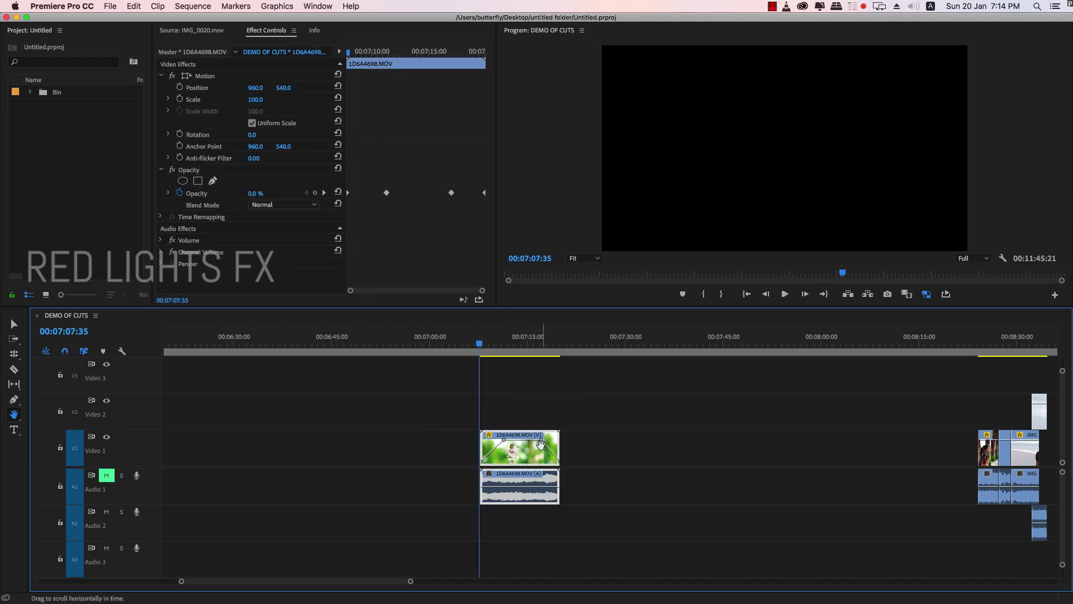
{"action": "key", "text": "space"}
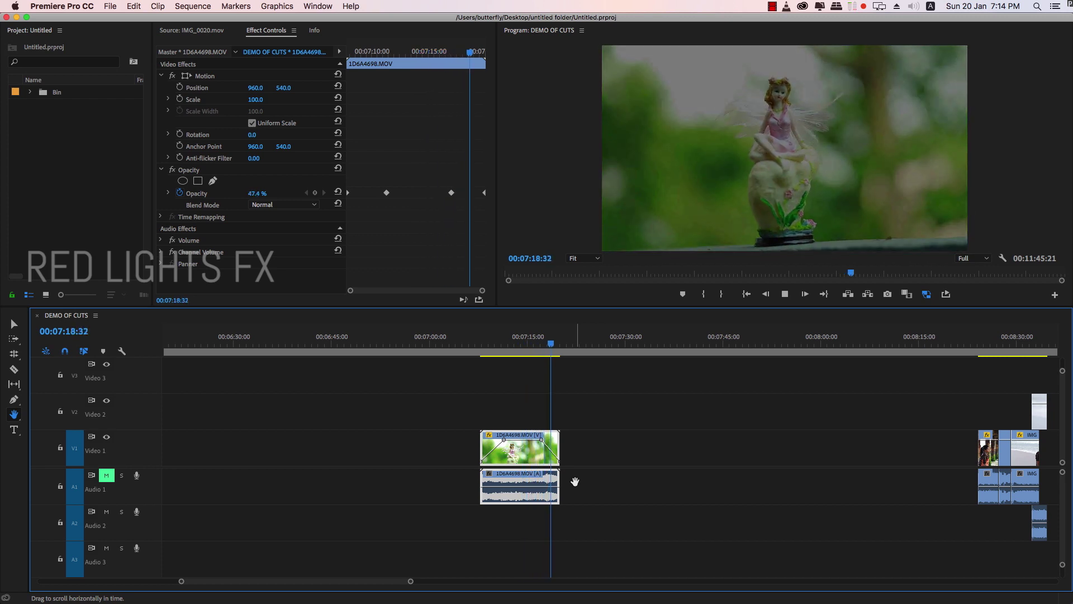
{"action": "key", "text": "space"}
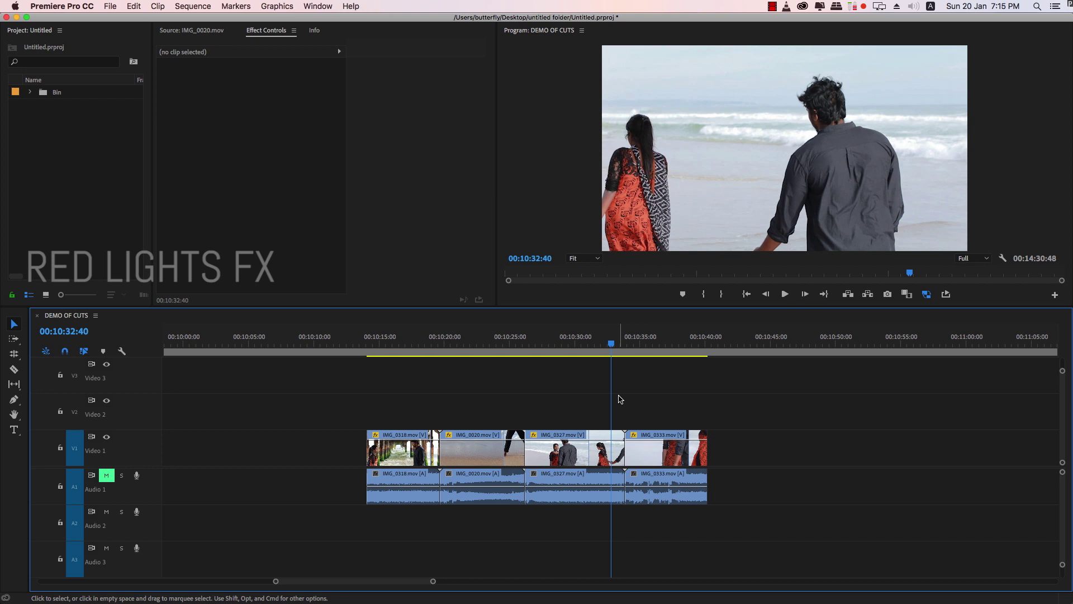
Scrub the pier and beach shots, then ripple-trim IMG_0318 at the chosen frame.
{"action": "left_click_drag", "start_coordinate": [427, 343], "coordinate": [403, 345]}
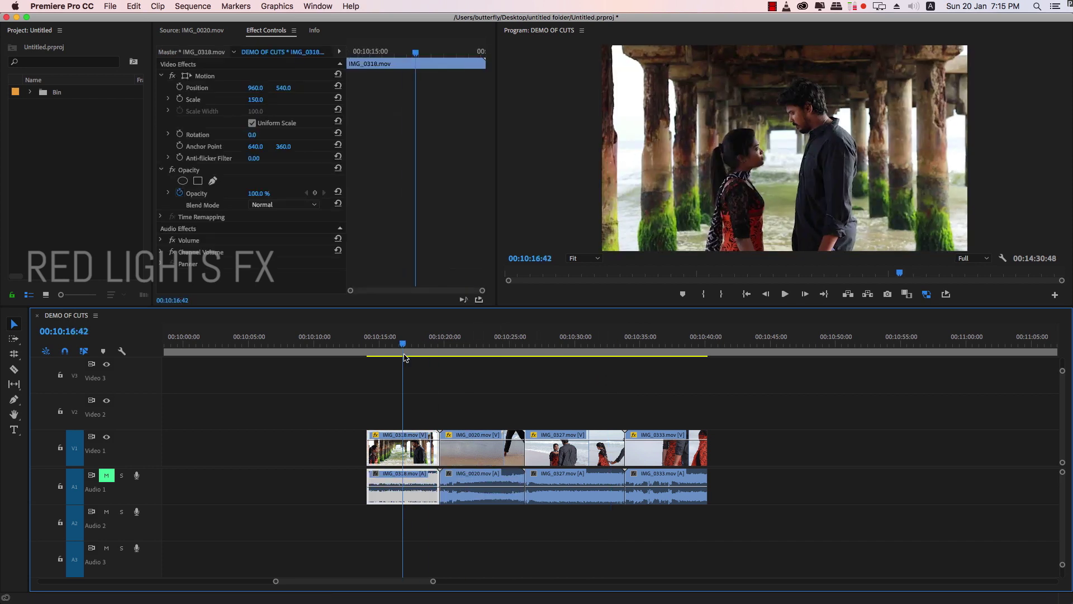
{"action": "key", "text": "Right"}
{"action": "key", "text": "Right"}
{"action": "key", "text": "Right"}
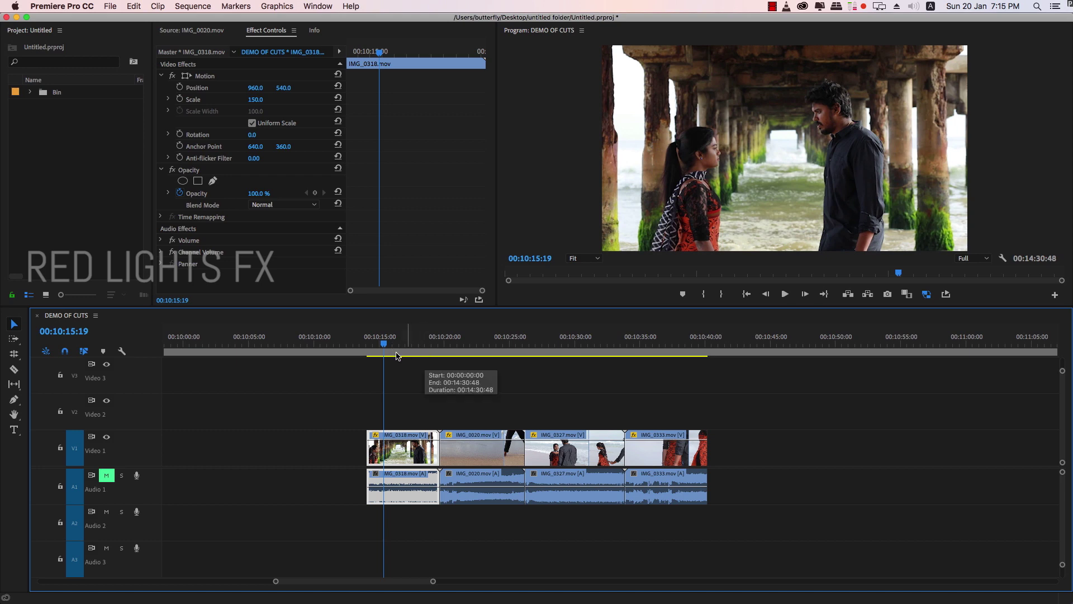
{"action": "left_click_drag", "start_coordinate": [381, 346], "coordinate": [470, 398]}
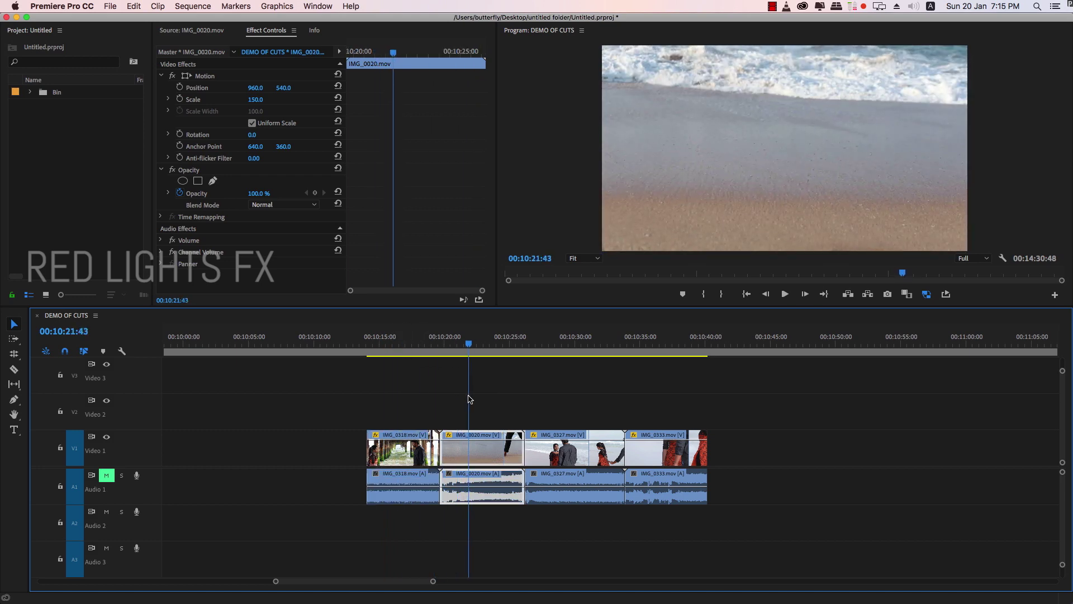
{"action": "left_click_drag", "start_coordinate": [532, 347], "coordinate": [594, 364]}
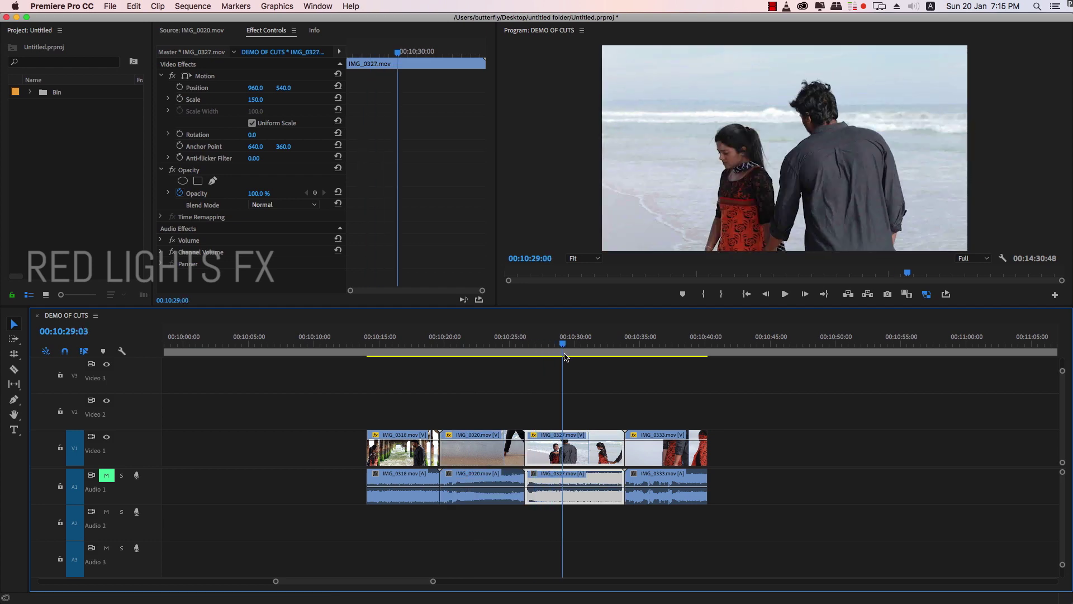
{"action": "key", "text": "space"}
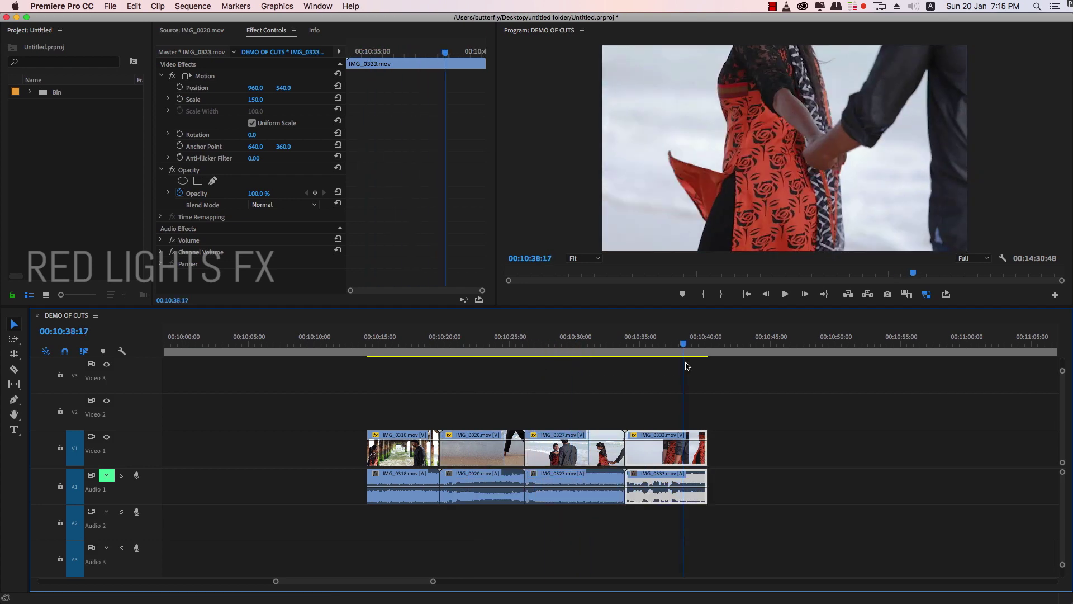
{"action": "left_click_drag", "start_coordinate": [379, 357], "coordinate": [369, 368]}
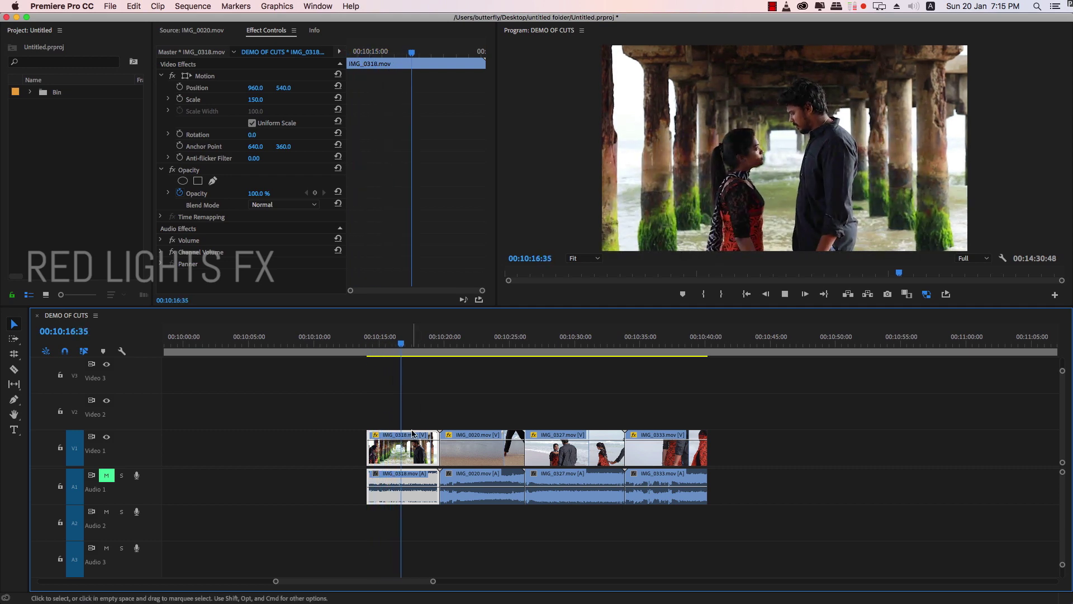
{"action": "key", "text": "space"}
{"action": "key", "text": "w"}
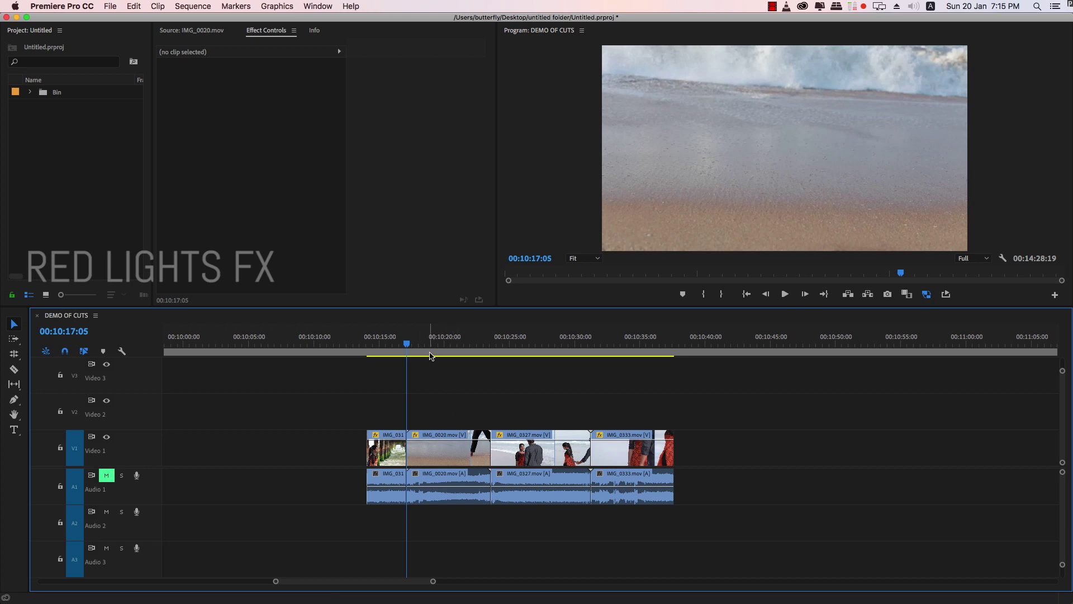
Ripple-trim IMG_0020 much shorter and replay the sequence to about 00:10:22:16.
{"action": "left_click", "coordinate": [413, 350]}
{"action": "key", "text": "q"}
{"action": "key", "text": "space"}
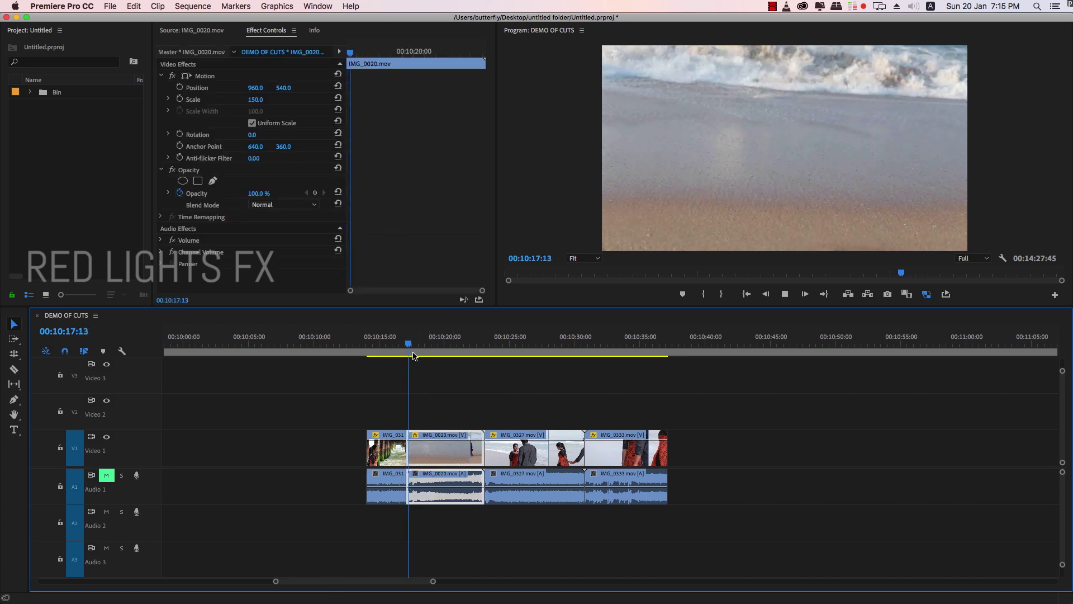
{"action": "key", "text": "space"}
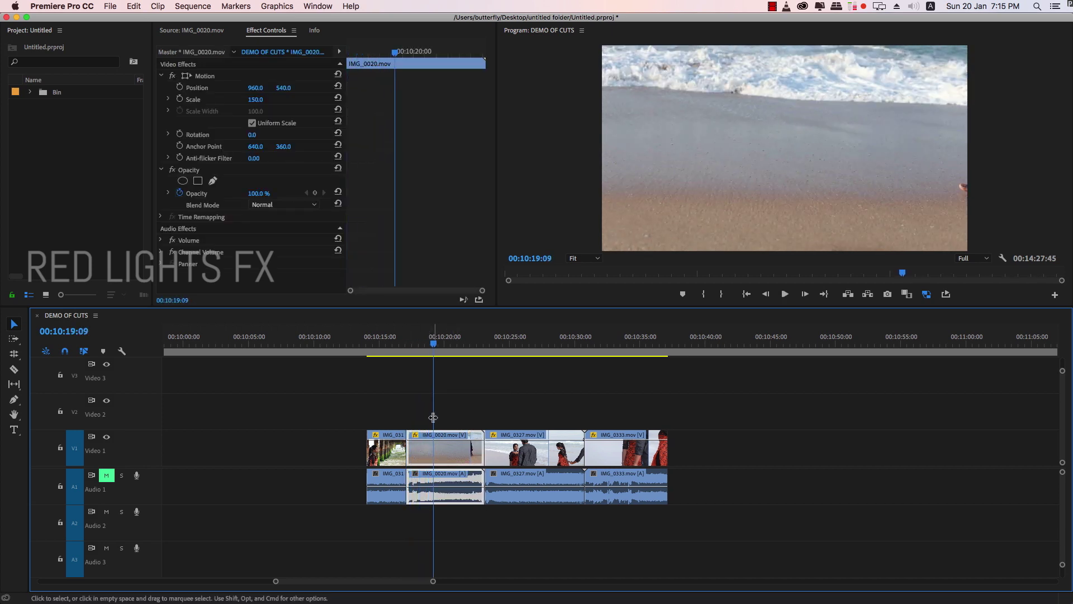
{"action": "left_click_drag", "start_coordinate": [435, 344], "coordinate": [435, 346]}
{"action": "key", "text": "w"}
{"action": "left_click", "coordinate": [441, 339]}
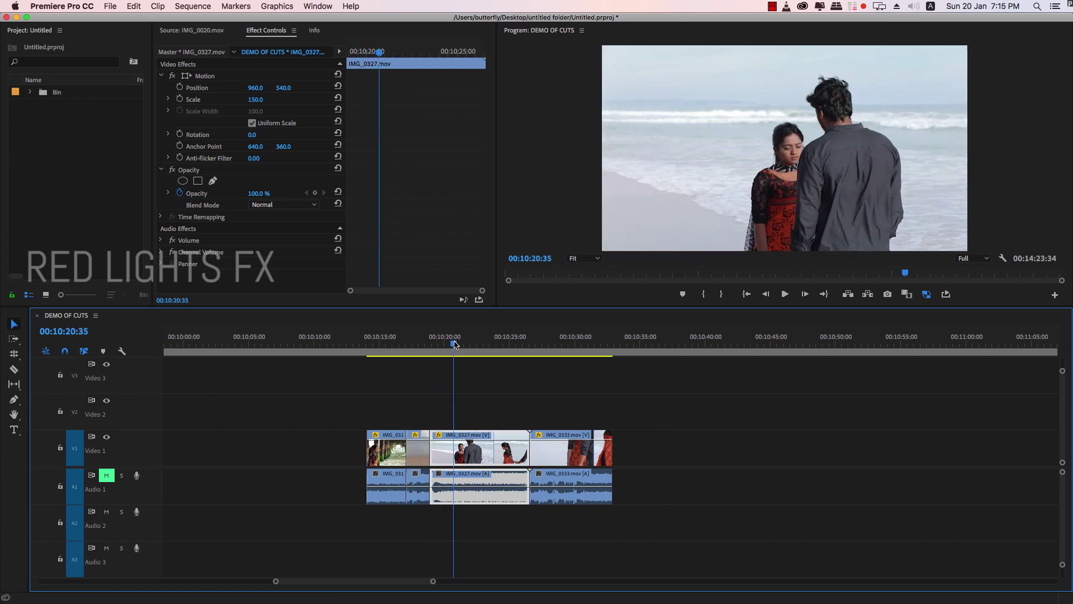
{"action": "key", "text": "space"}
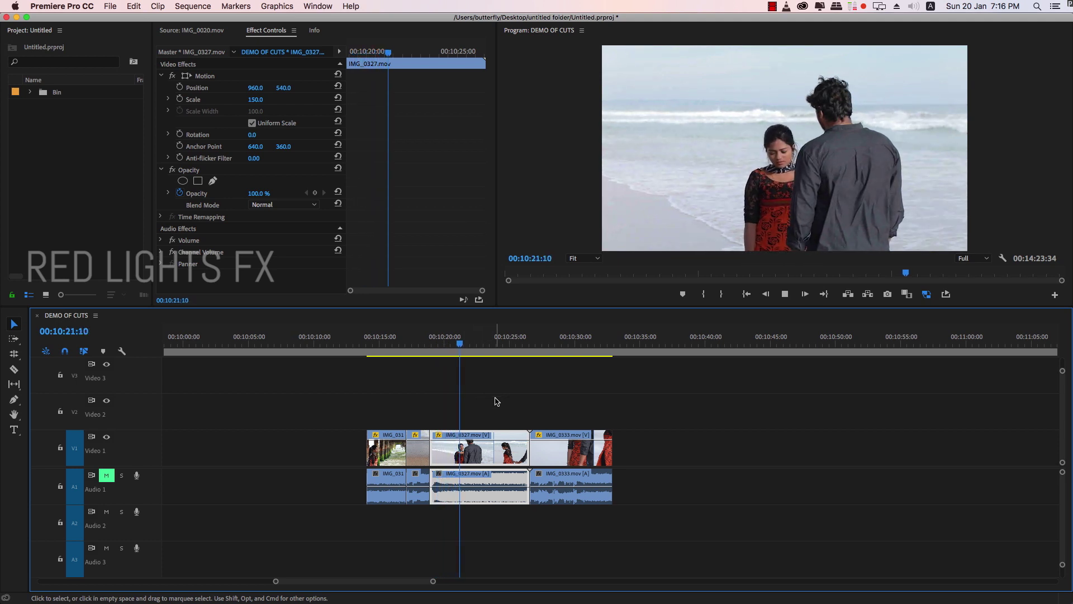
{"action": "key", "text": "space"}
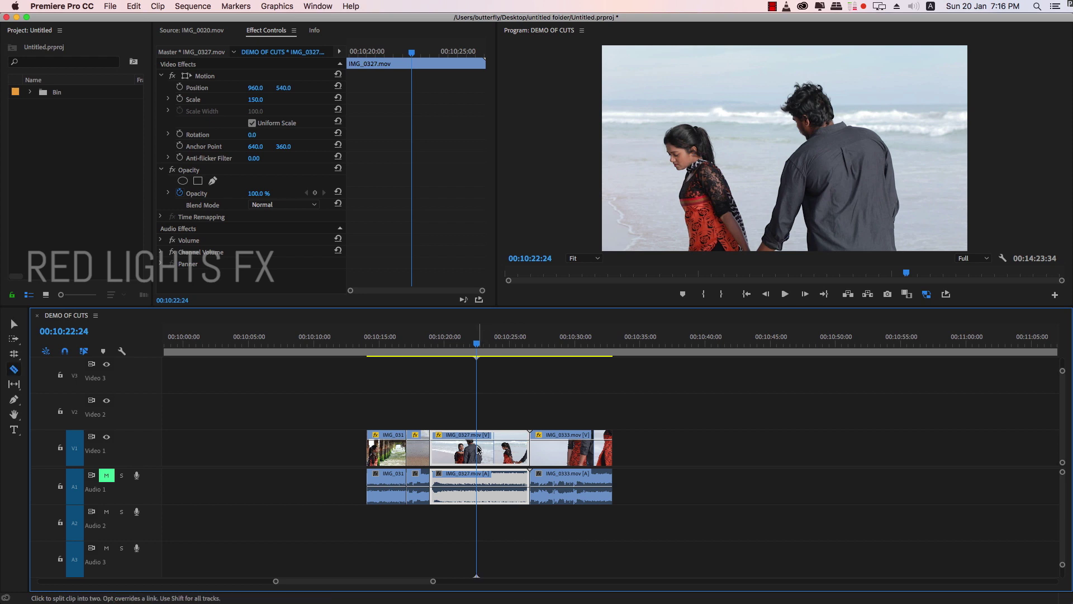
Remove IMG_0327's tail and IMG_0333's opening, and slide IMG_0333 against IMG_0327.
{"action": "key", "text": "super+k"}
{"action": "key", "text": "Delete"}
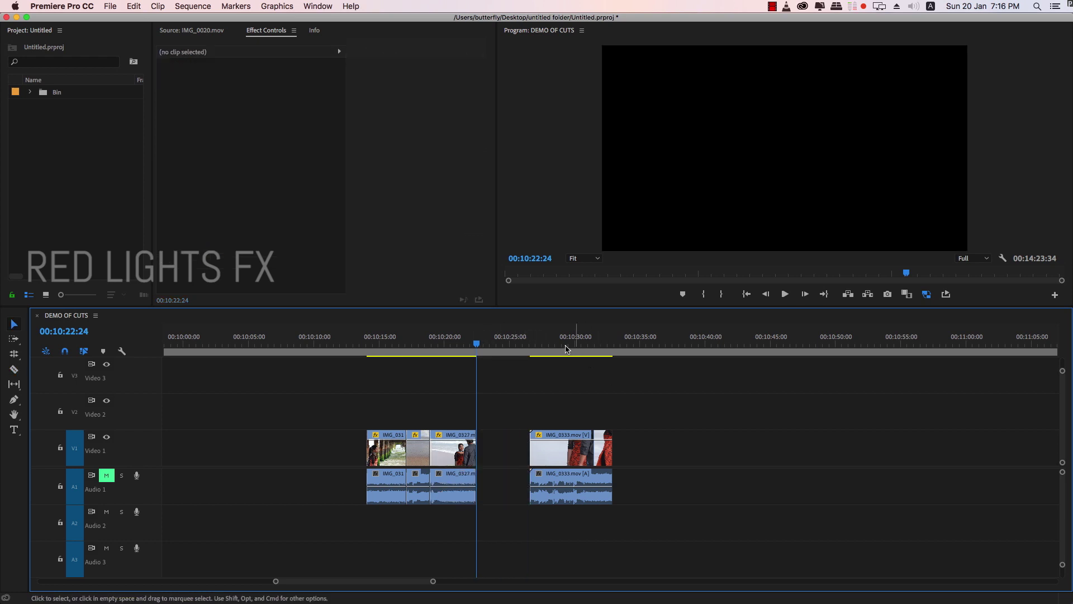
{"action": "left_click_drag", "start_coordinate": [566, 349], "coordinate": [584, 349]}
{"action": "key", "text": "c"}
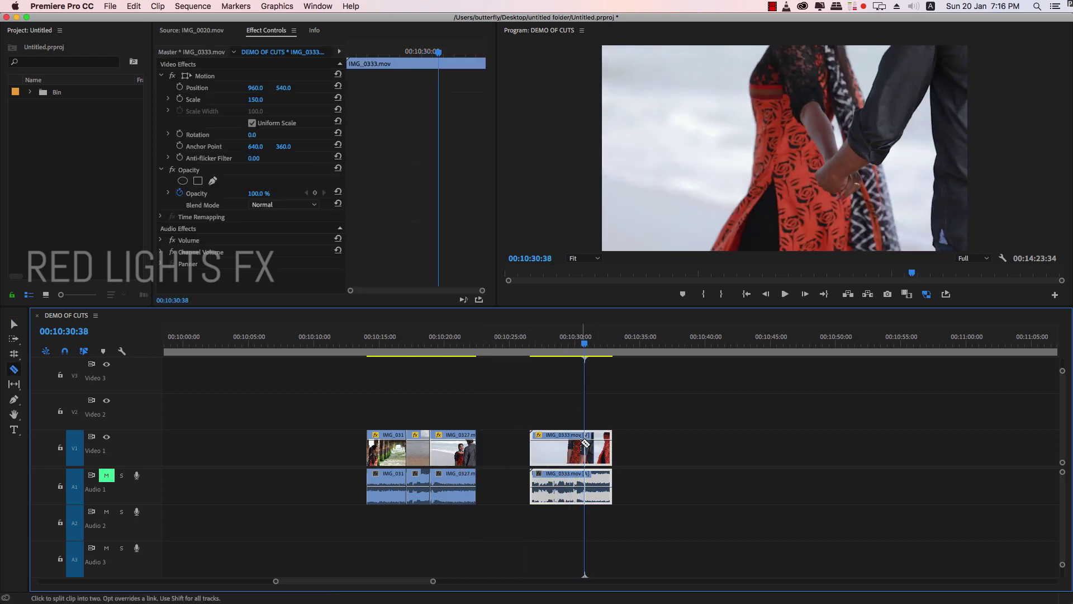
{"action": "left_click", "coordinate": [585, 443]}
{"action": "key", "text": "v"}
{"action": "key", "text": "Delete"}
{"action": "left_click_drag", "start_coordinate": [597, 450], "coordinate": [488, 450]}
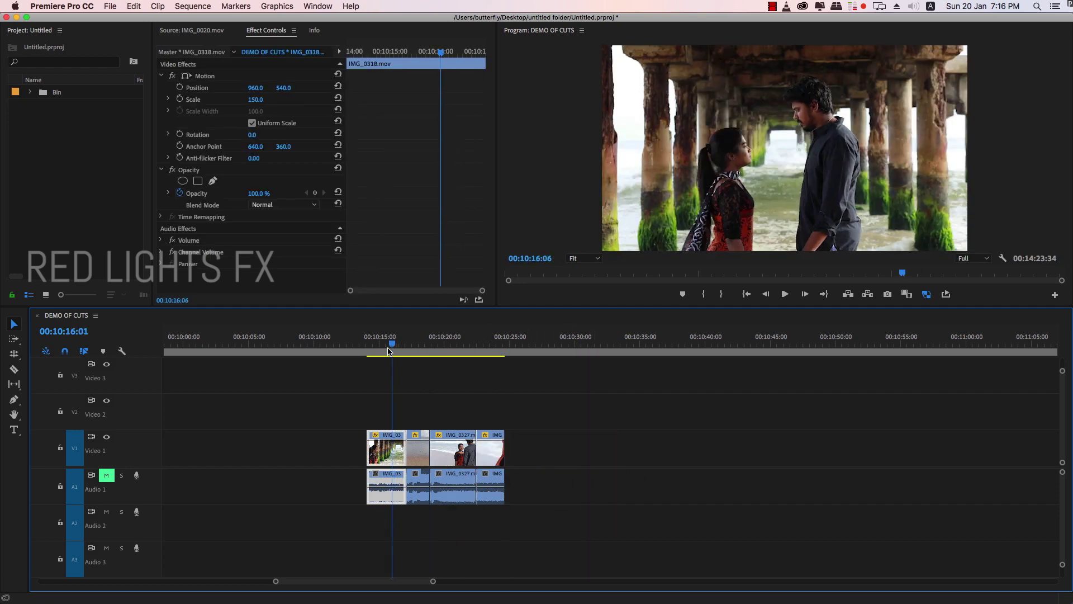
Play the join from the pier shot and from about 00:10:20, then scrub to the held-hands frame.
{"action": "left_click_drag", "start_coordinate": [491, 343], "coordinate": [372, 344]}
{"action": "key", "text": "space"}
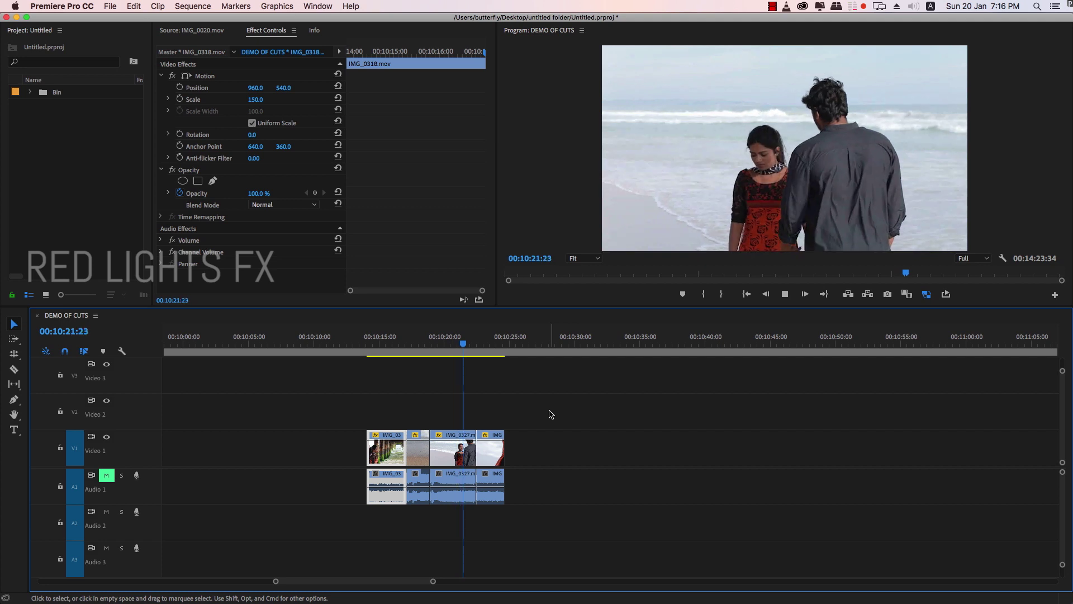
{"action": "key", "text": "space"}
{"action": "left_click", "coordinate": [441, 339]}
{"action": "key", "text": "space"}
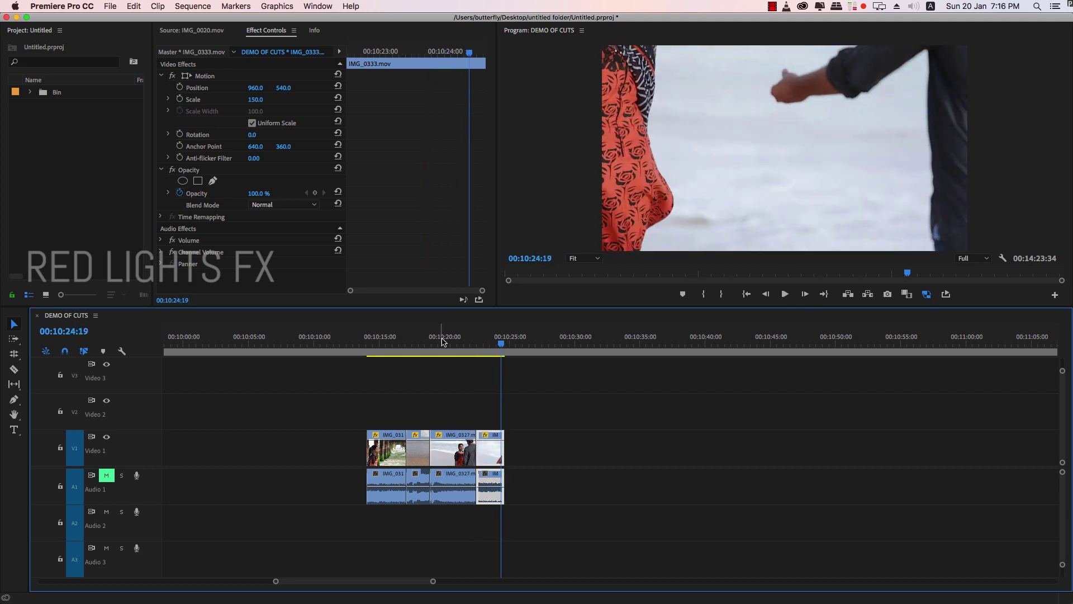
{"action": "left_click_drag", "start_coordinate": [502, 343], "coordinate": [478, 343]}
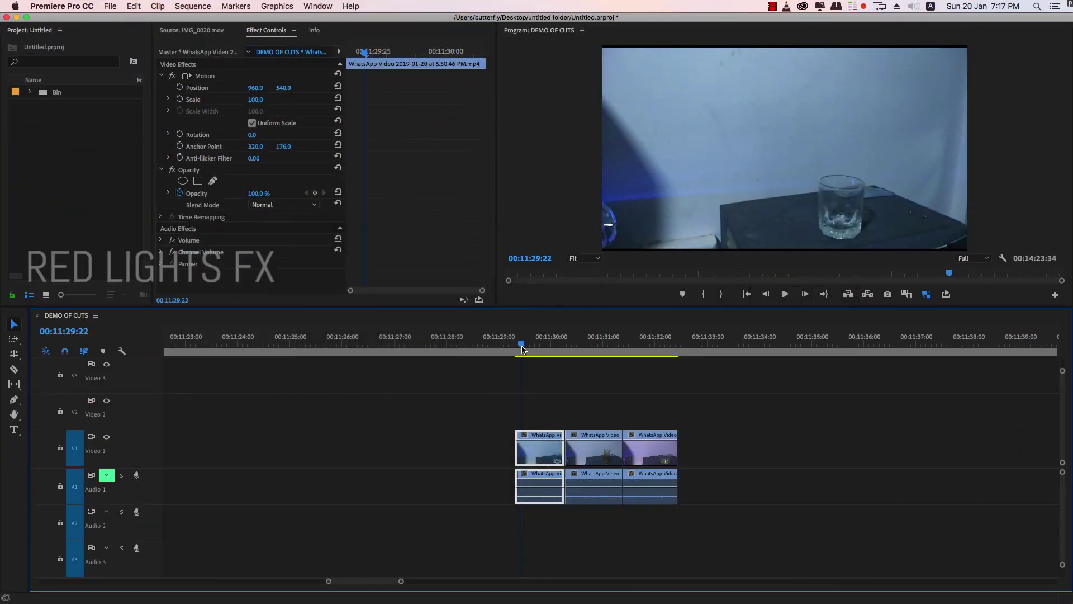
Delete the second and third glass clips, keeping and lengthening the first one.
{"action": "mouse_move", "coordinate": [525, 347]}
{"action": "left_mouse_down"}
{"action": "mouse_move", "coordinate": [619, 359]}
{"action": "mouse_move", "coordinate": [516, 347]}
{"action": "left_mouse_up"}
{"action": "left_click", "coordinate": [562, 384]}
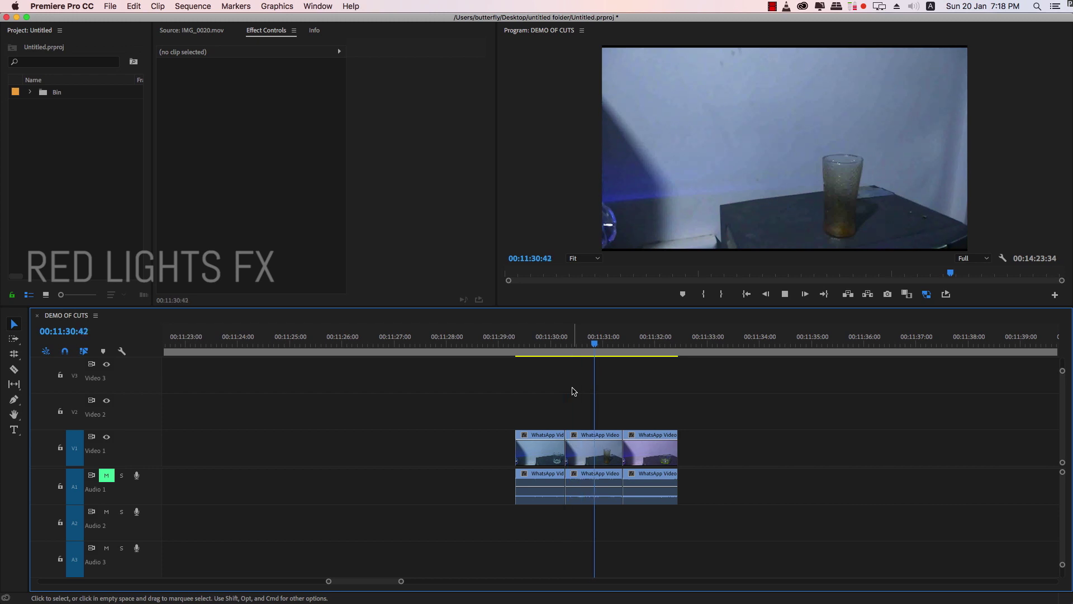
{"action": "left_click", "coordinate": [649, 486]}
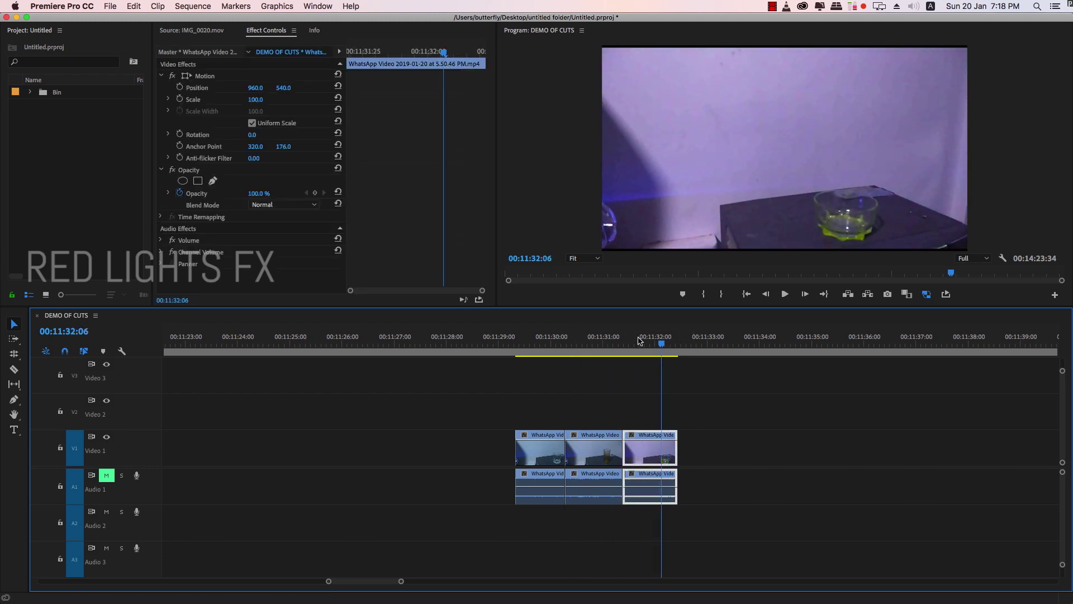
{"action": "left_click", "coordinate": [592, 487], "text": "shift"}
{"action": "left_click_drag", "start_coordinate": [632, 486], "coordinate": [912, 486]}
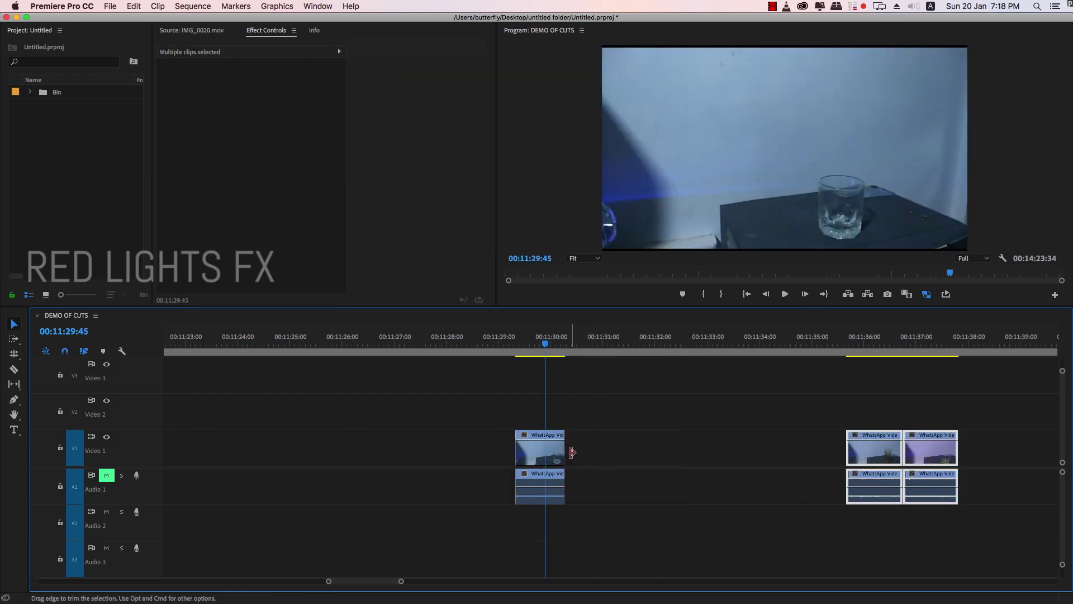
{"action": "left_click_drag", "start_coordinate": [572, 451], "coordinate": [800, 449]}
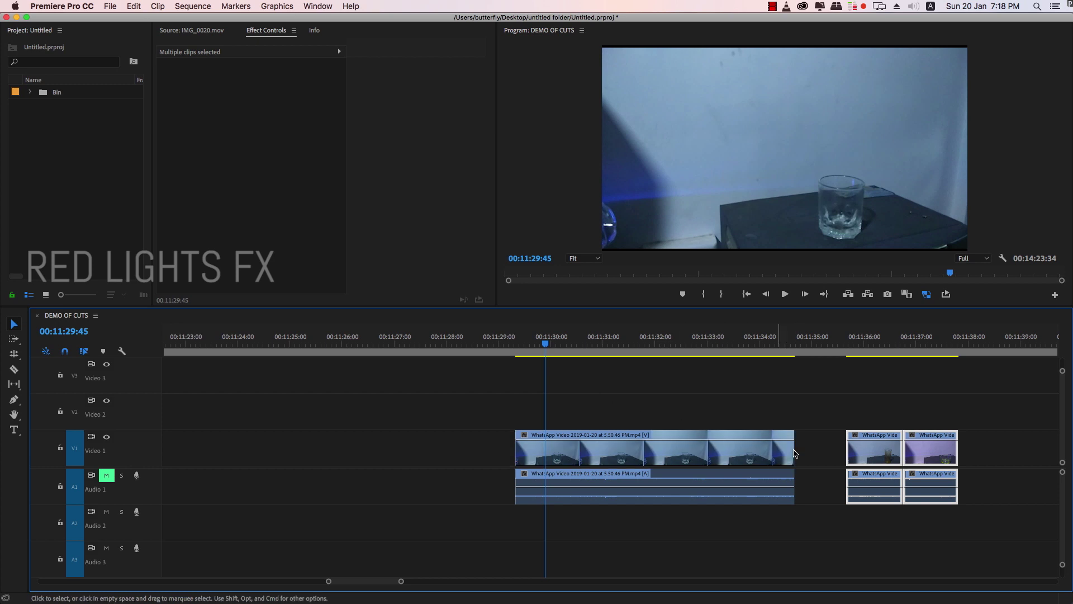
{"action": "key", "text": "Delete"}
Extend the remaining glass clip's start and end, then undo the end extension.
{"action": "left_click", "coordinate": [877, 448]}
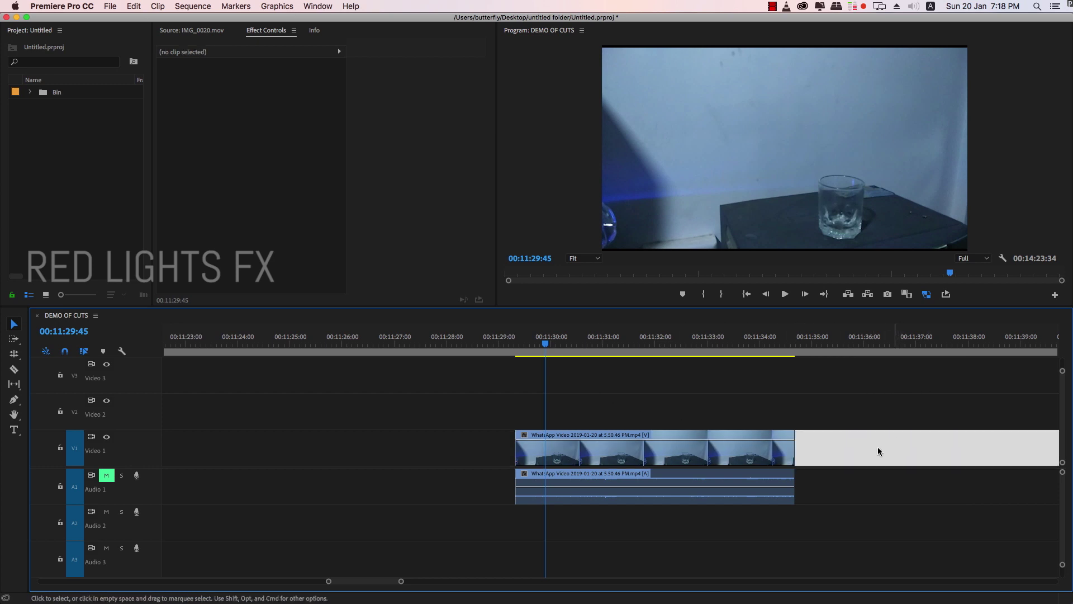
{"action": "key", "text": "minus"}
{"action": "left_click_drag", "start_coordinate": [696, 449], "coordinate": [1027, 443]}
{"action": "left_click", "coordinate": [568, 344]}
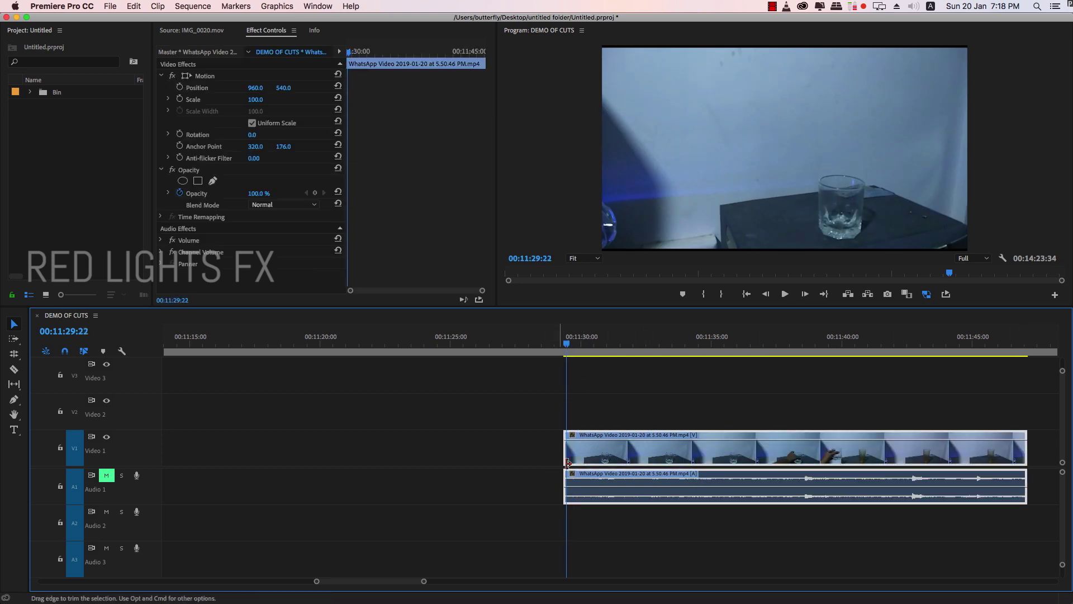
{"action": "left_click_drag", "start_coordinate": [567, 463], "coordinate": [250, 464]}
{"action": "left_click_drag", "start_coordinate": [276, 348], "coordinate": [479, 380]}
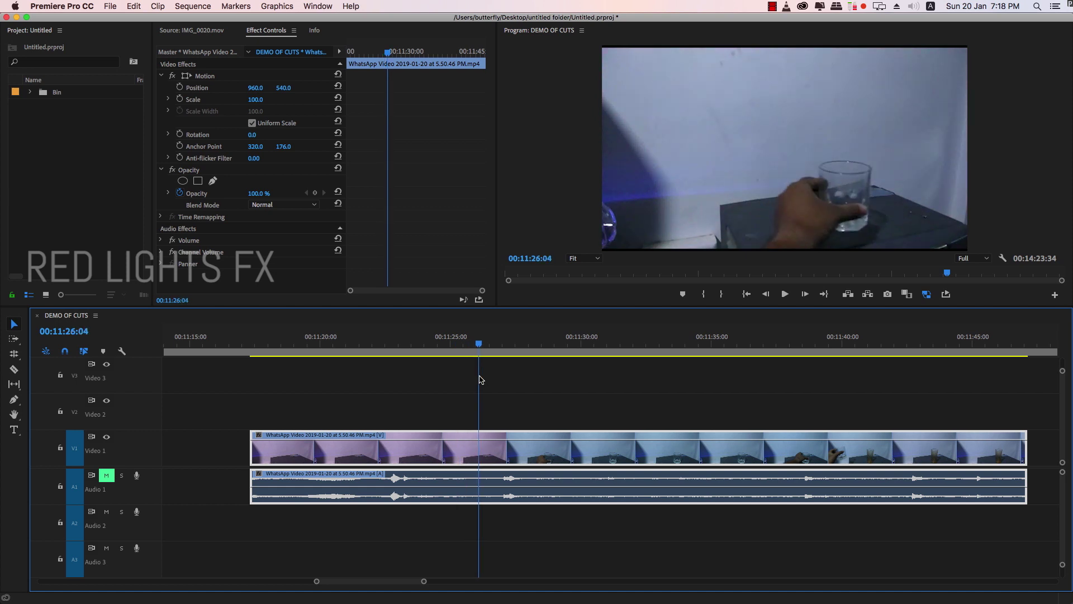
{"action": "key", "text": "ctrl+z"}
{"action": "left_click", "coordinate": [257, 348]}
Split the glass clip near its start and delete the piece before the cut.
{"action": "left_click", "coordinate": [269, 365]}
{"action": "key", "text": "space"}
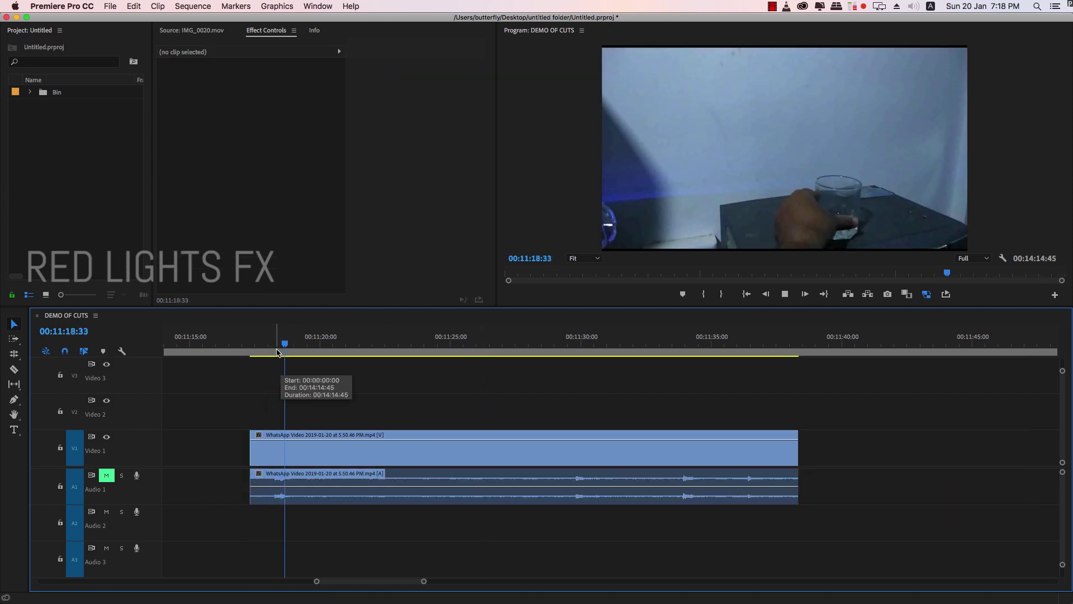
{"action": "key", "text": "d"}
{"action": "key", "text": "space"}
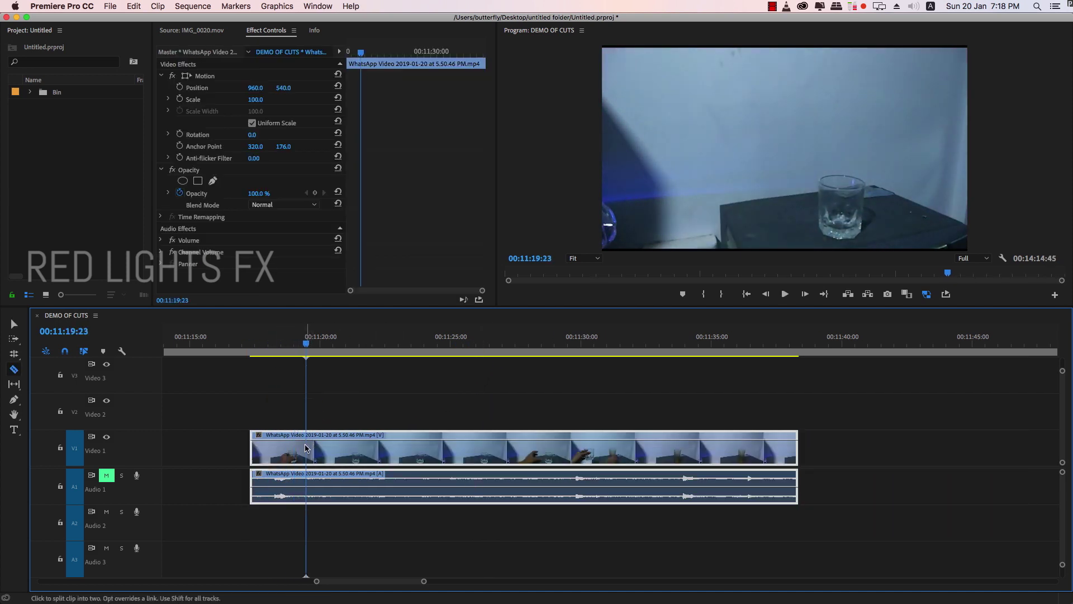
{"action": "left_click", "coordinate": [307, 448]}
{"action": "key", "text": "v"}
{"action": "left_click", "coordinate": [279, 447]}
{"action": "key", "text": "Delete"}
Split the clip at 00:11:20:03 and about 00:11:31, then ripple-delete the middle piece.
{"action": "left_click", "coordinate": [322, 343]}
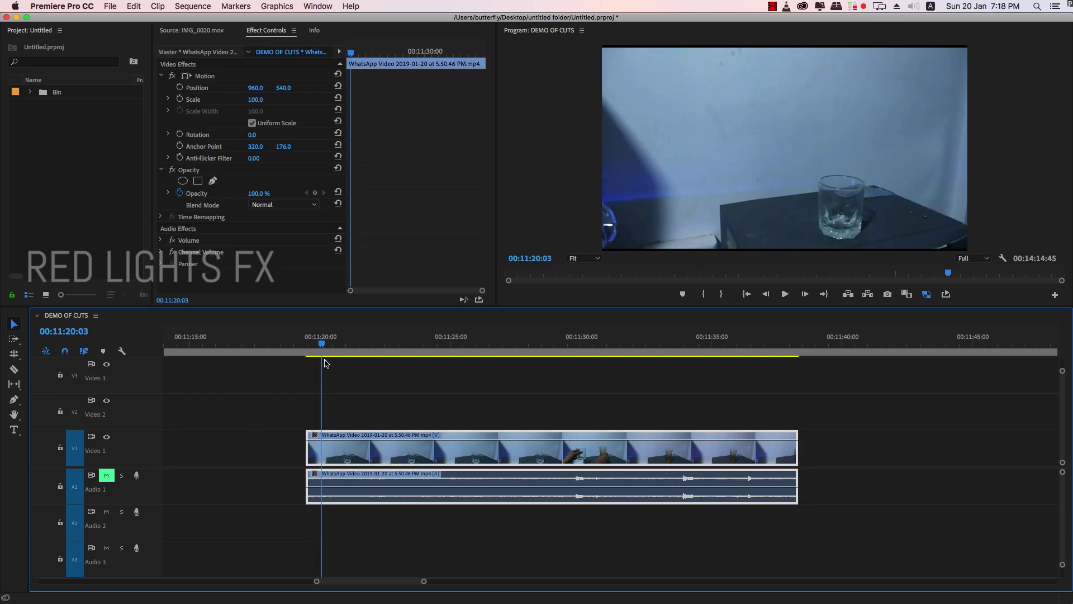
{"action": "left_click", "coordinate": [324, 441]}
{"action": "left_click_drag", "start_coordinate": [322, 344], "coordinate": [609, 393]}
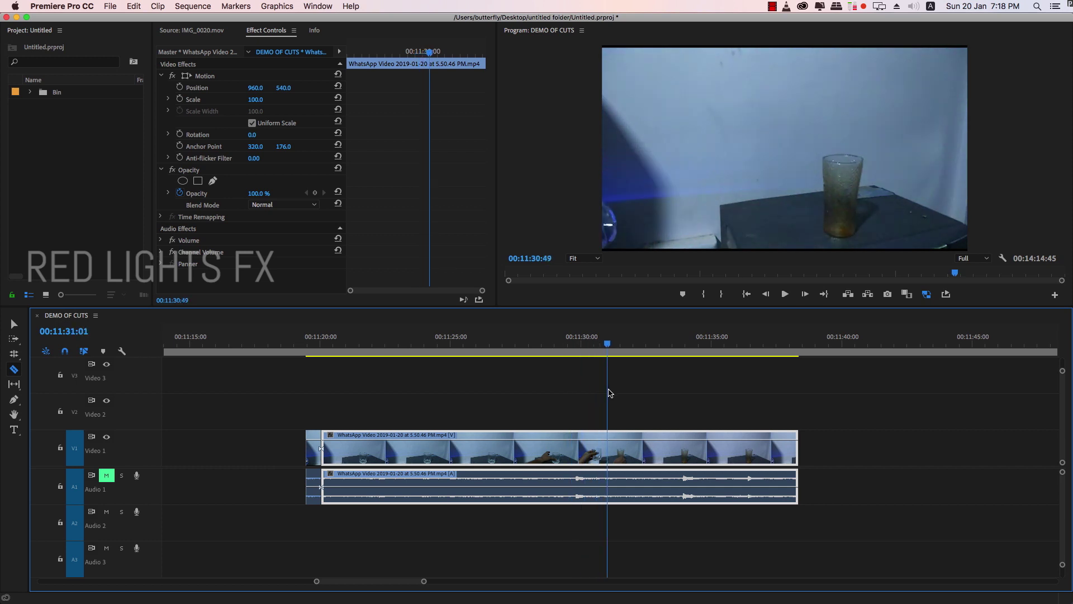
{"action": "left_click", "coordinate": [607, 456]}
{"action": "key", "text": "q"}
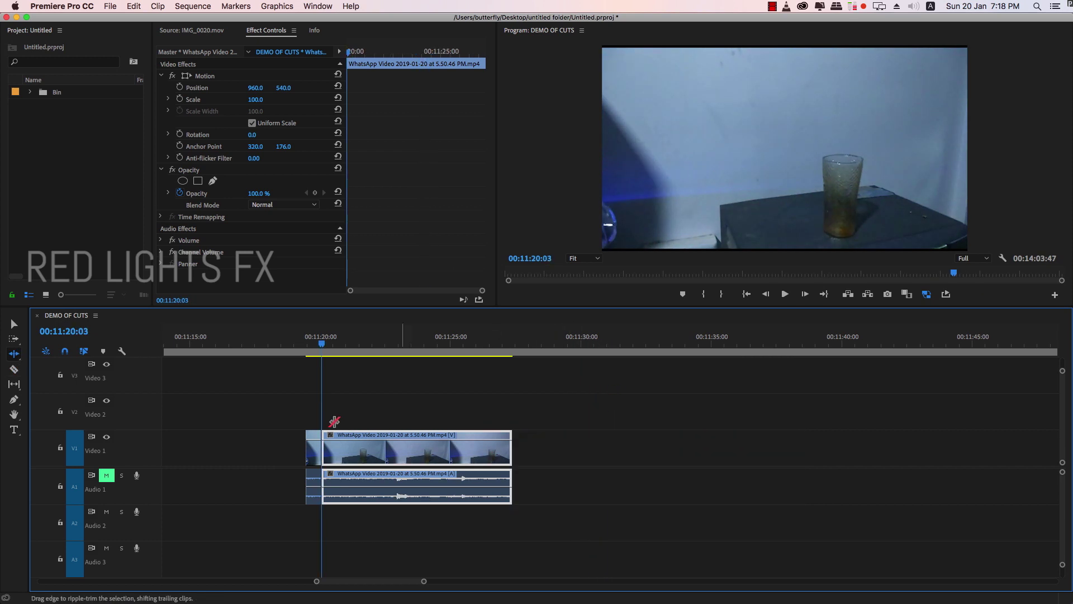
Split the clip at 00:11:21:13 and extend the following piece's end to about 00:11:45.
{"action": "left_click_drag", "start_coordinate": [322, 347], "coordinate": [504, 383]}
{"action": "key", "text": "c"}
{"action": "left_click", "coordinate": [336, 447]}
{"action": "left_click", "coordinate": [353, 343]}
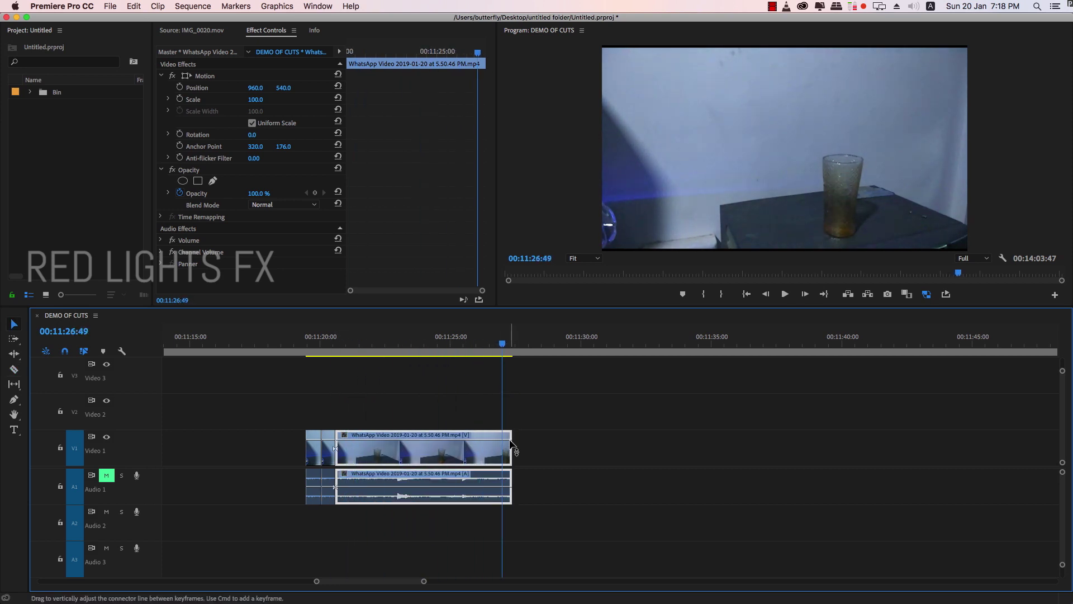
{"action": "left_click_drag", "start_coordinate": [511, 450], "coordinate": [862, 450]}
{"action": "left_click_drag", "start_coordinate": [502, 342], "coordinate": [756, 343]}
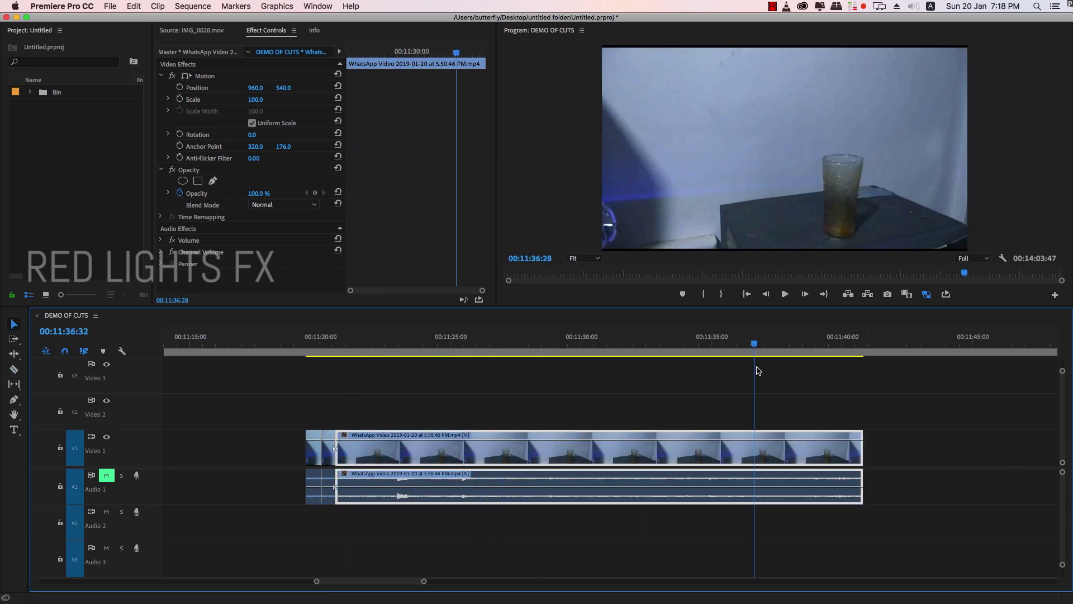
{"action": "left_click_drag", "start_coordinate": [861, 454], "coordinate": [1031, 454]}
{"action": "left_click_drag", "start_coordinate": [855, 343], "coordinate": [988, 343]}
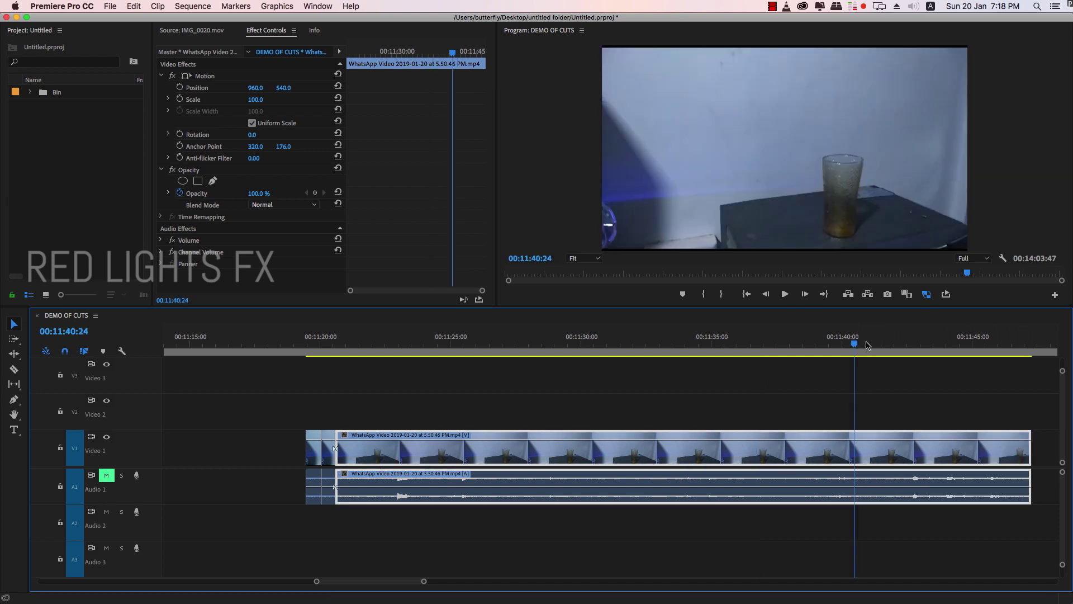
Undo the end extensions, try an end near 00:11:30, undo it, and play the edited clip.
{"action": "key", "text": "c"}
{"action": "key", "text": "super+z"}
{"action": "key", "text": "super+z"}
{"action": "key", "text": "v"}
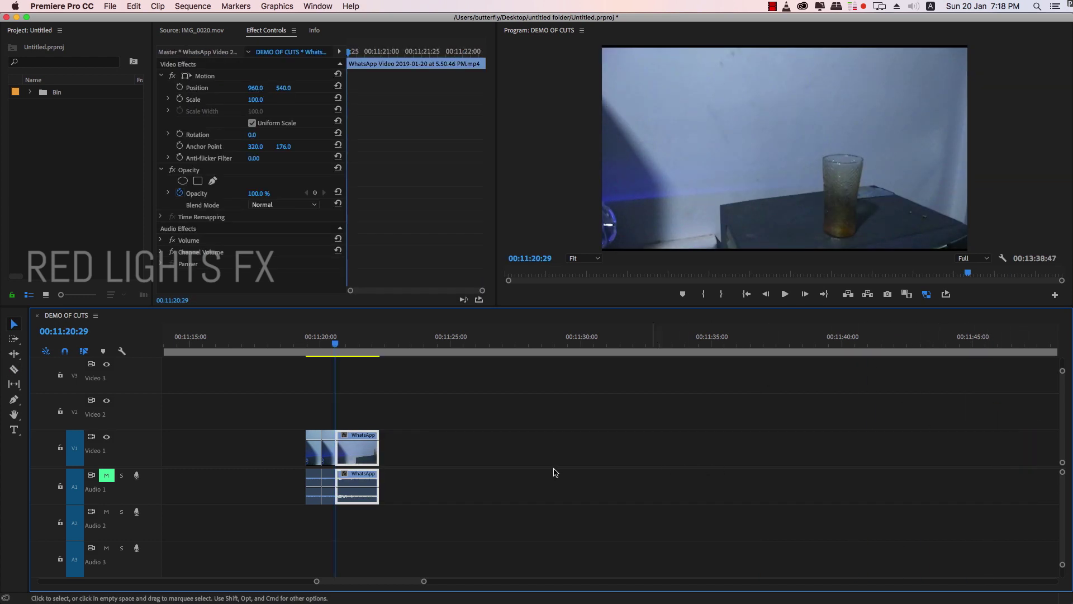
{"action": "left_click_drag", "start_coordinate": [376, 447], "coordinate": [762, 450]}
{"action": "left_click_drag", "start_coordinate": [335, 342], "coordinate": [442, 344]}
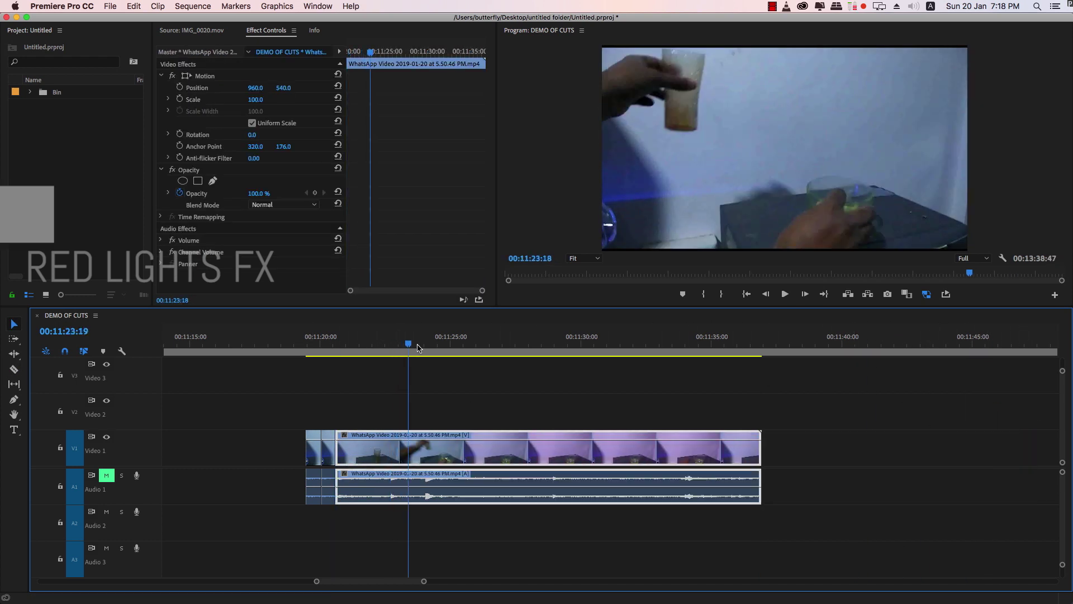
{"action": "key", "text": "super+z"}
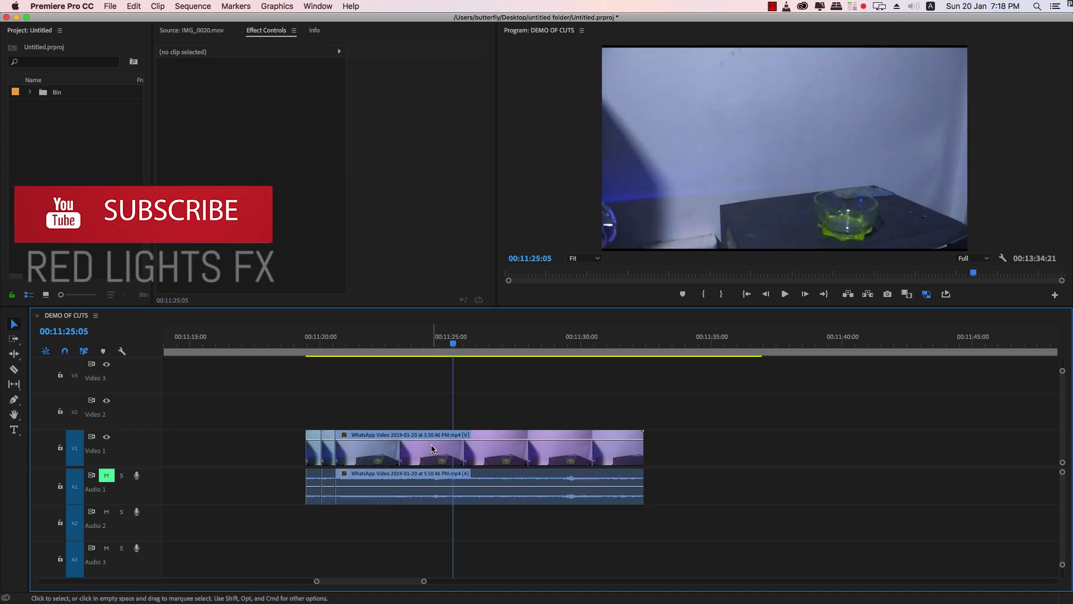
{"action": "key", "text": "Up"}
{"action": "key", "text": "space"}
Ripple-trim the glass clip tails at the current frame, play them back, and save the project.
{"action": "key", "text": "w"}
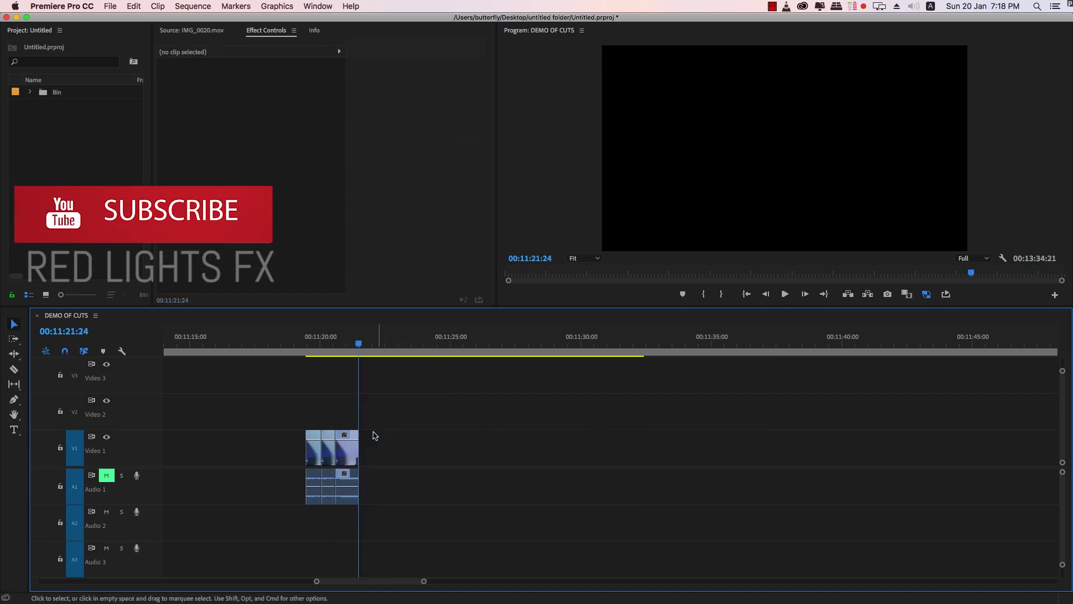
{"action": "key", "text": "space"}
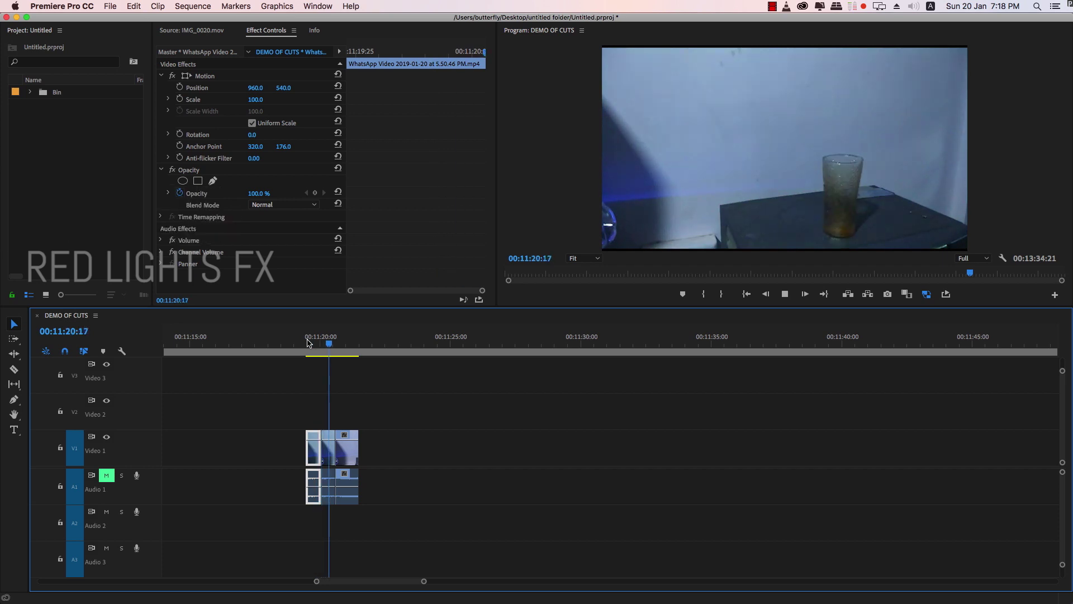
{"action": "left_click", "coordinate": [309, 343]}
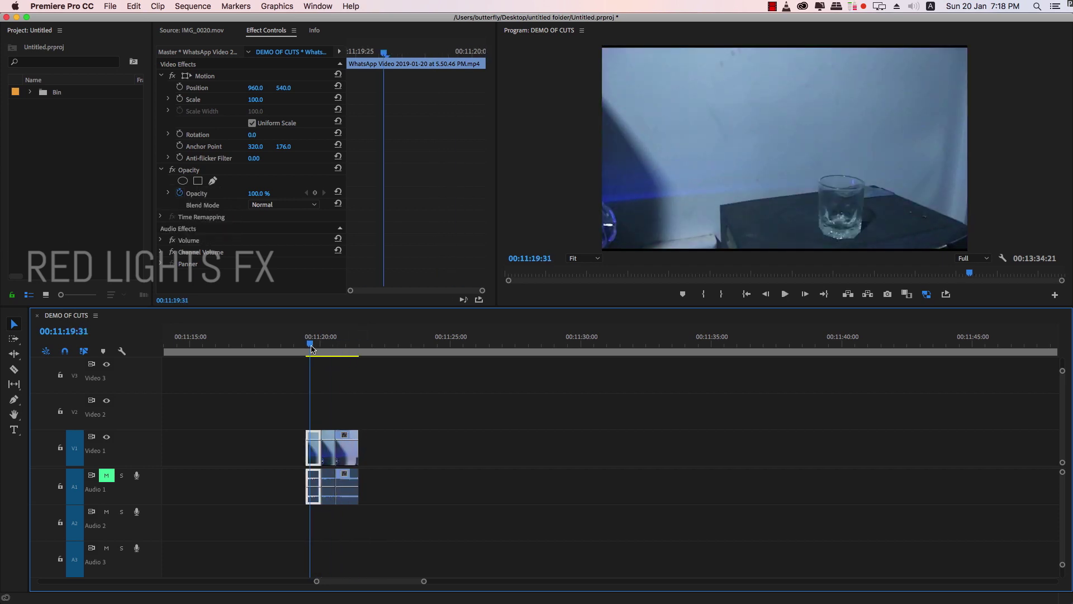
{"action": "key", "text": "space"}
{"action": "key", "text": "space"}
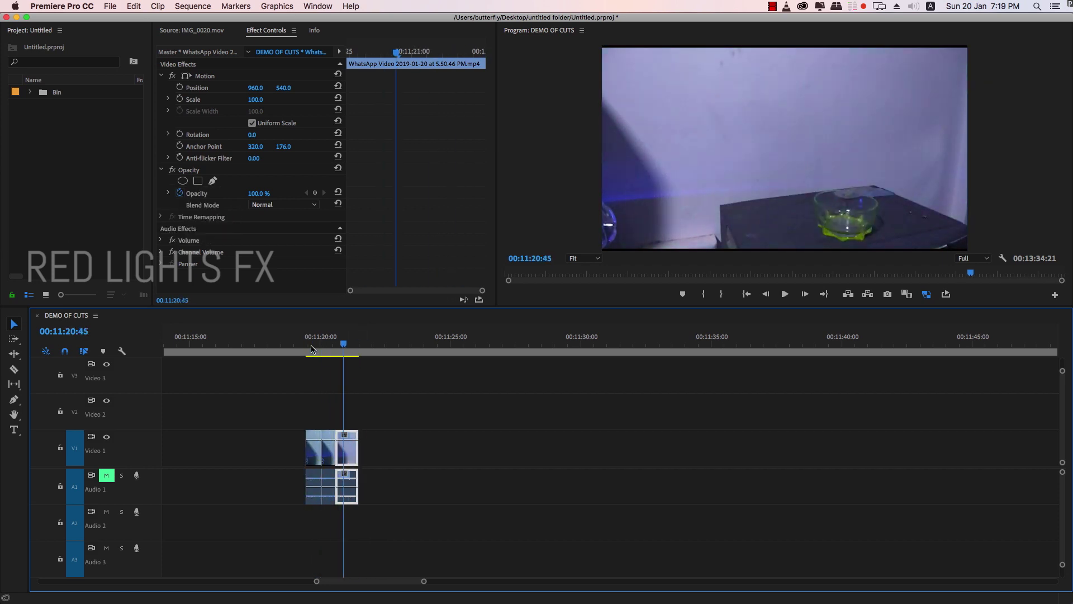
{"action": "key", "text": "super+s"}
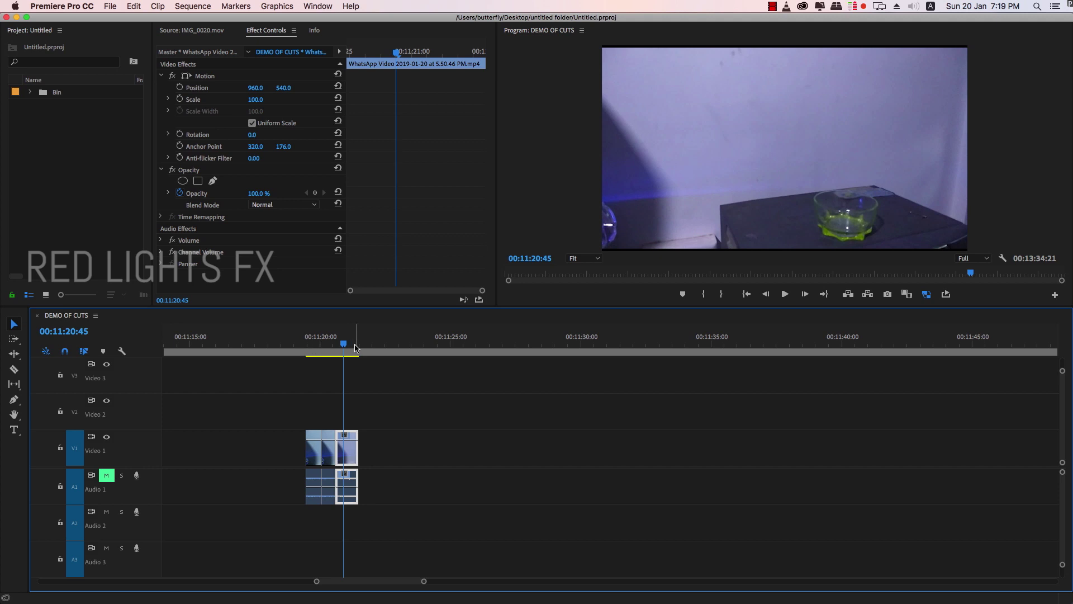
Scrub and play through the glass jump cuts up to the glass bowl shot.
{"action": "left_click_drag", "start_coordinate": [343, 345], "coordinate": [310, 343]}
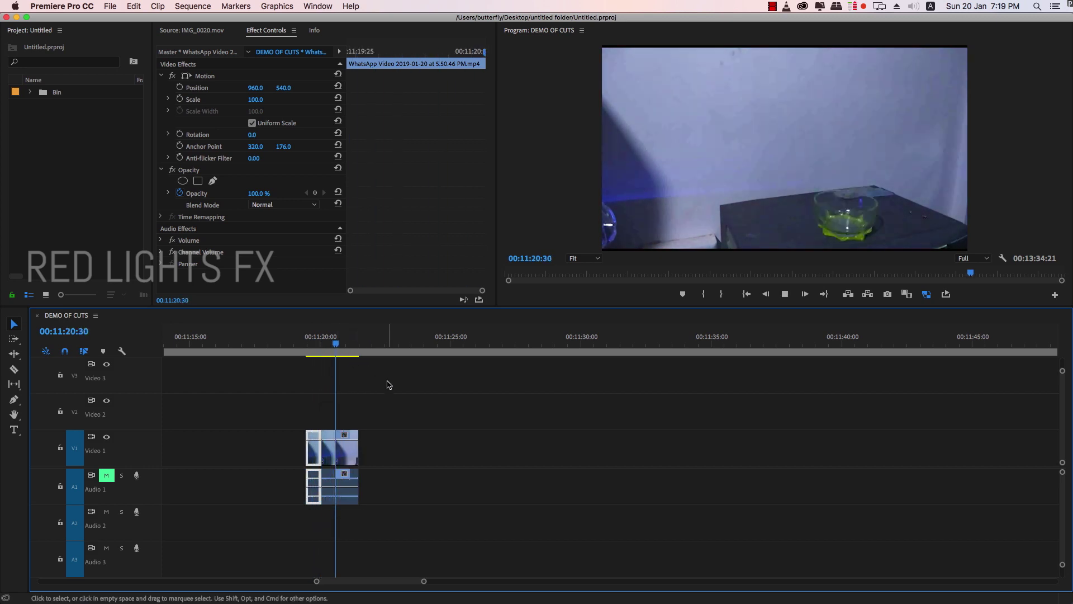
{"action": "left_click_drag", "start_coordinate": [318, 345], "coordinate": [310, 353]}
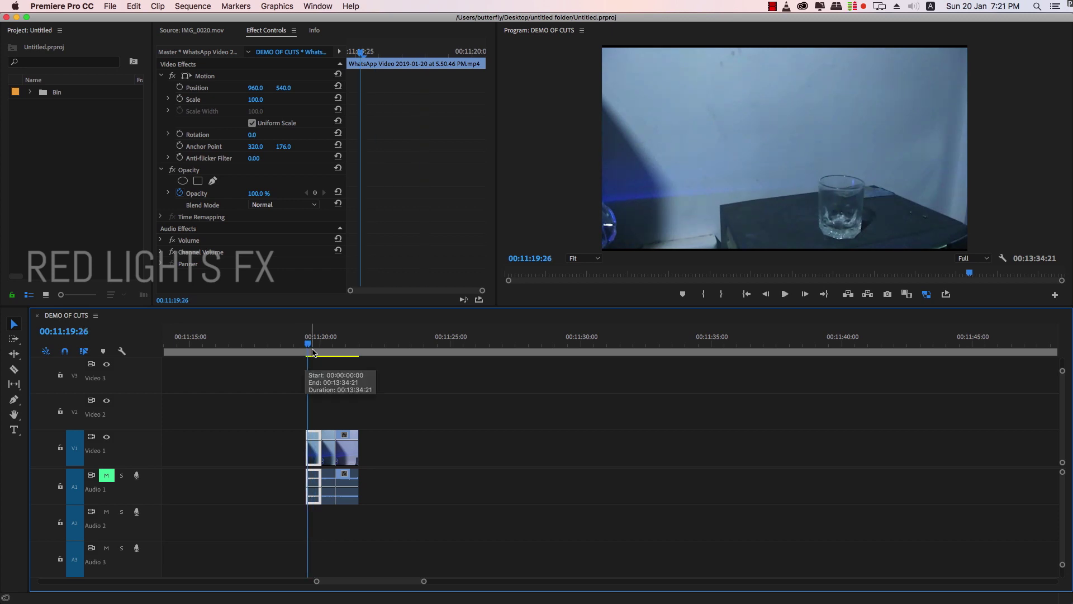
{"action": "key", "text": "space"}
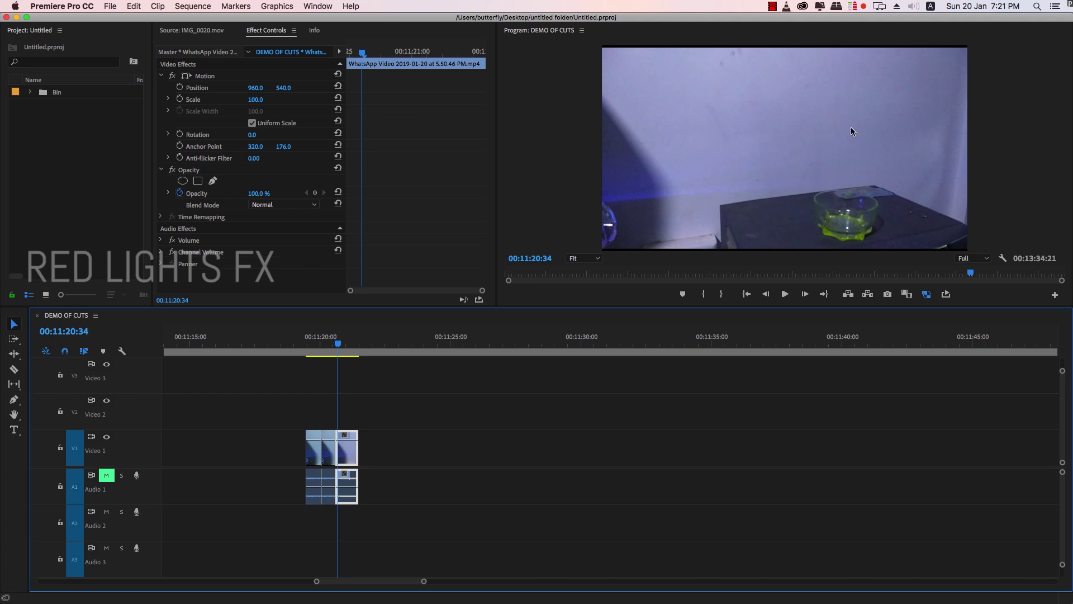
{"action": "left_click_drag", "start_coordinate": [332, 343], "coordinate": [324, 343]}
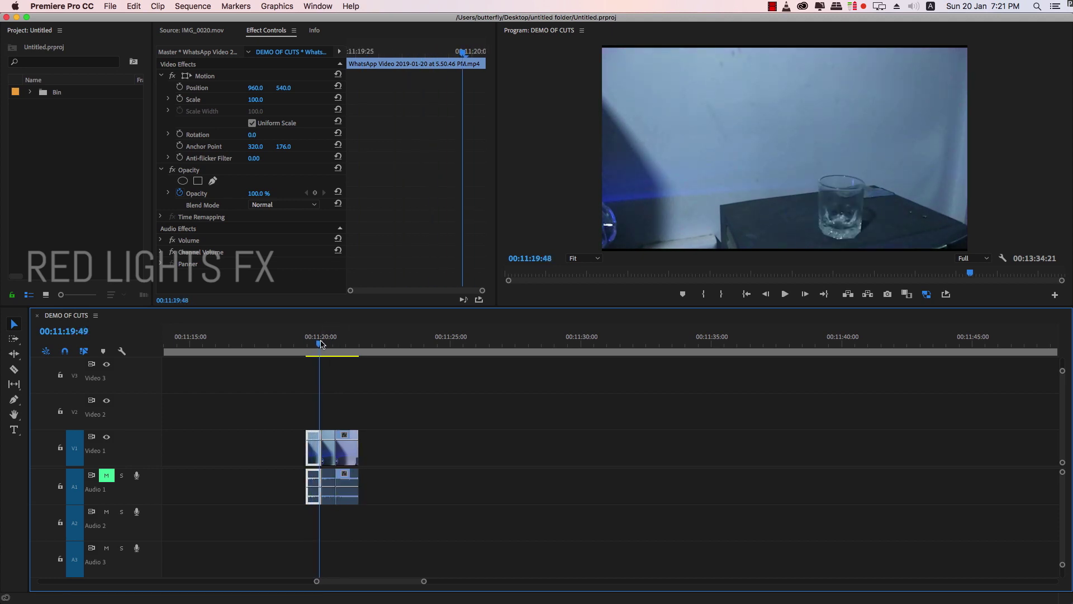
{"action": "mouse_move", "coordinate": [324, 343]}
{"action": "left_mouse_down"}
{"action": "mouse_move", "coordinate": [343, 345]}
{"action": "mouse_move", "coordinate": [321, 351]}
{"action": "mouse_move", "coordinate": [333, 353]}
{"action": "left_mouse_up"}
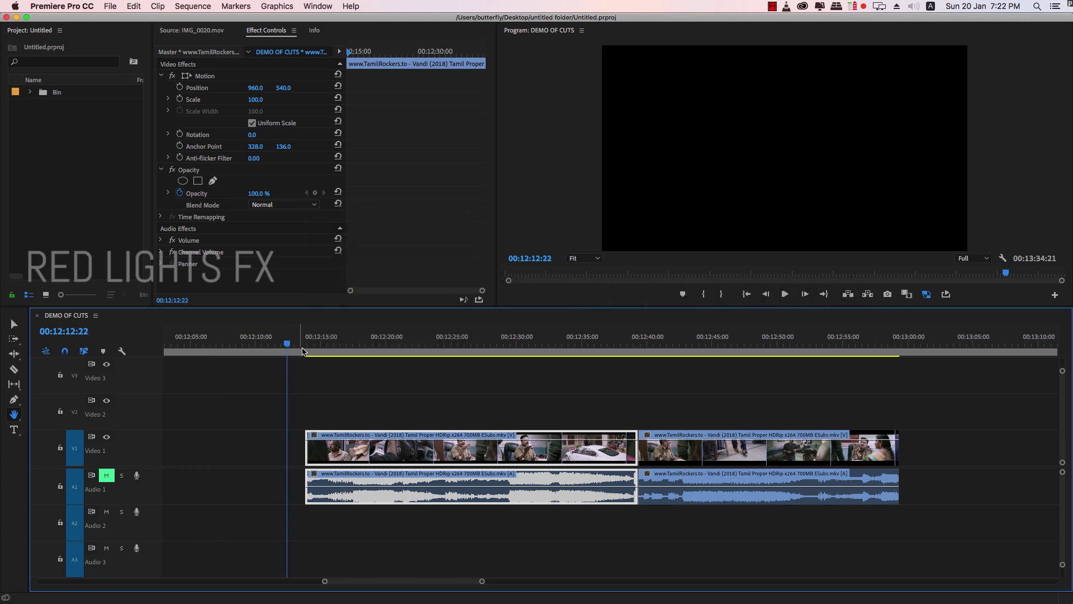
{"action": "left_click", "coordinate": [309, 344]}
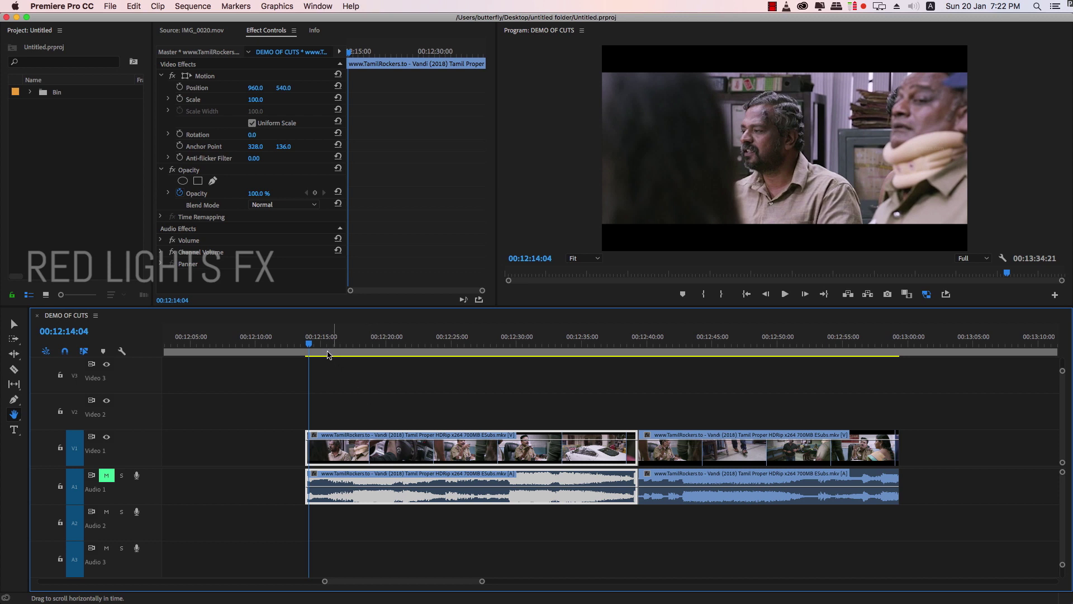
{"action": "left_click_drag", "start_coordinate": [308, 344], "coordinate": [307, 344]}
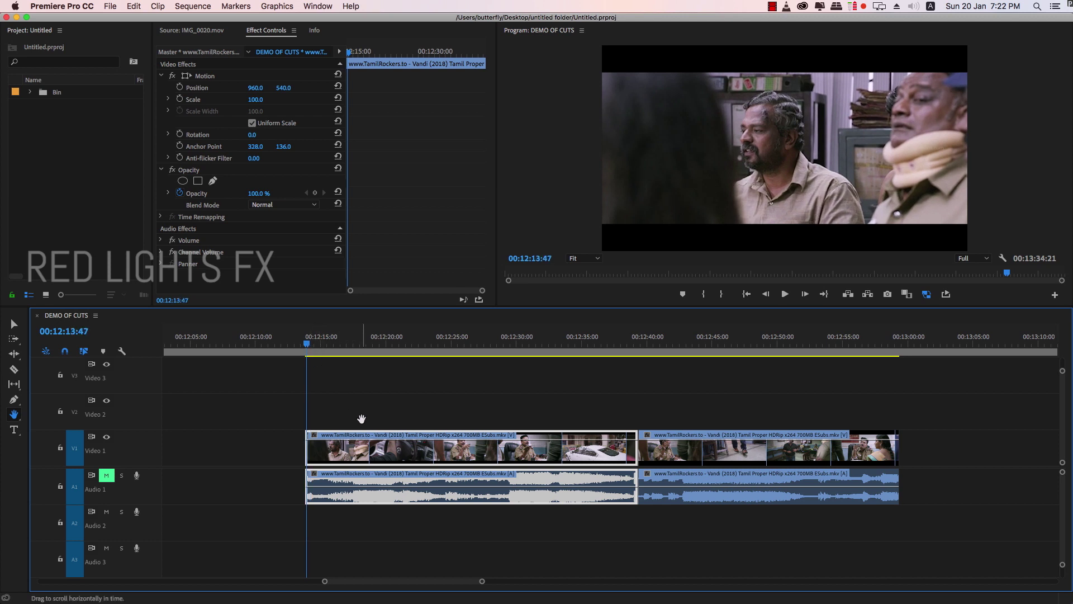
{"action": "key", "text": "space"}
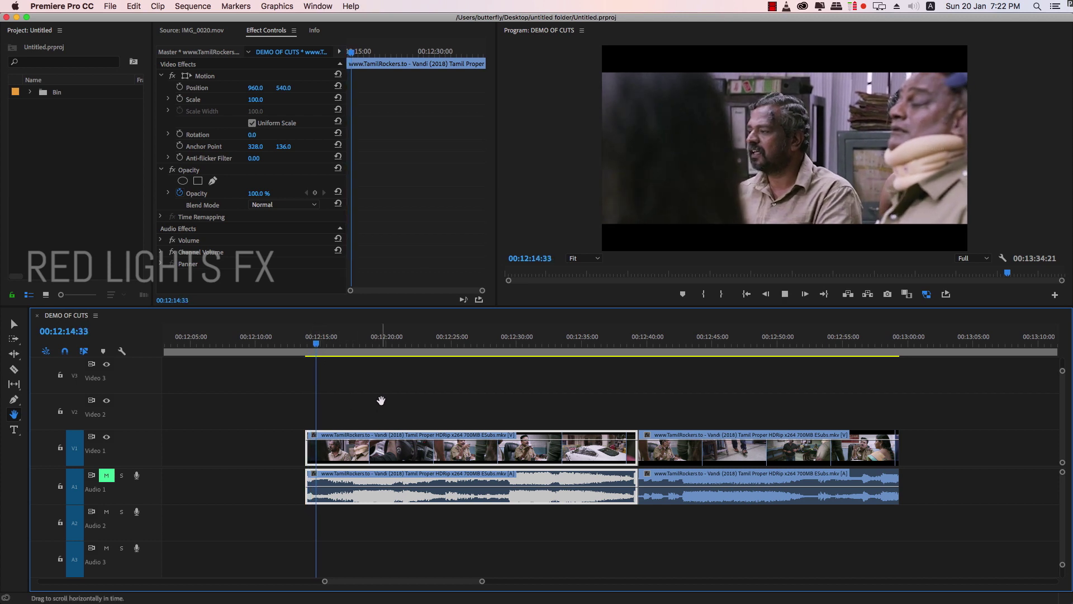
{"action": "left_click", "coordinate": [314, 343]}
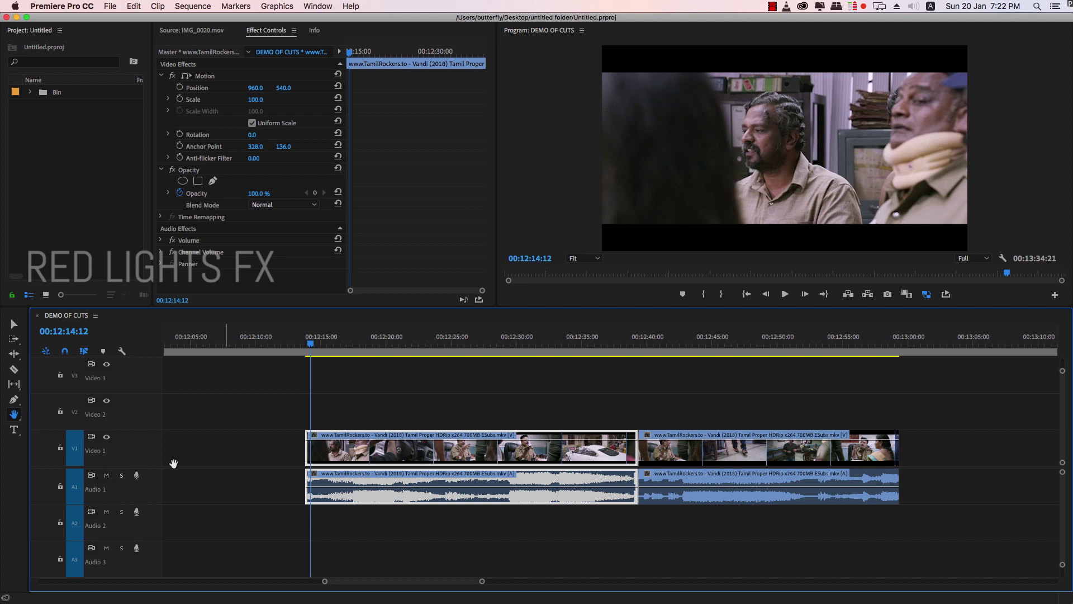
{"action": "key", "text": "space"}
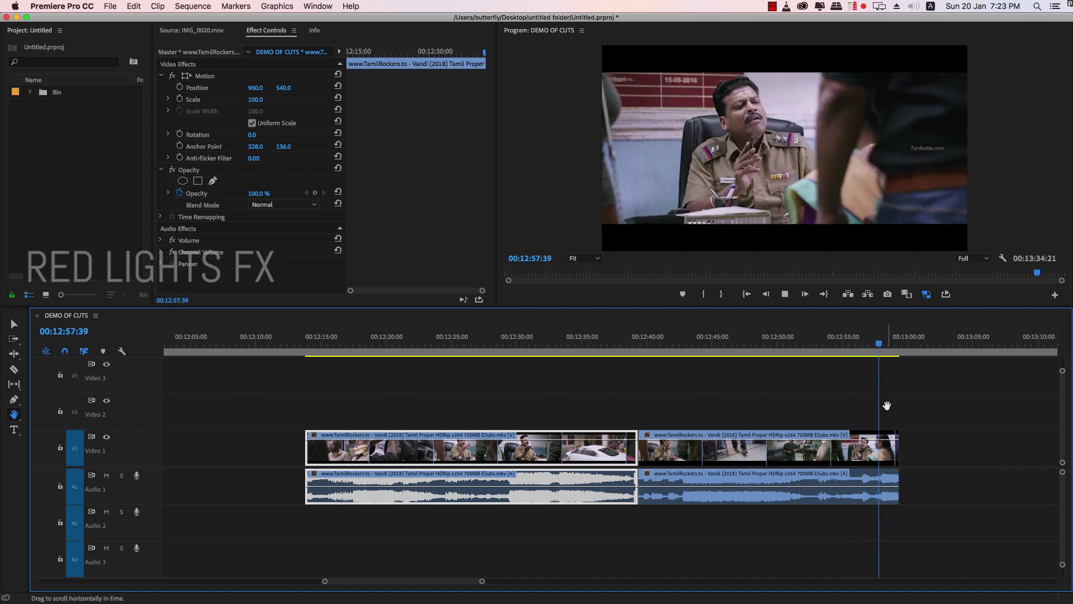
Scrub through the Vandi clips and white car shot, then pan and zoom the timeline out.
{"action": "key", "text": "space"}
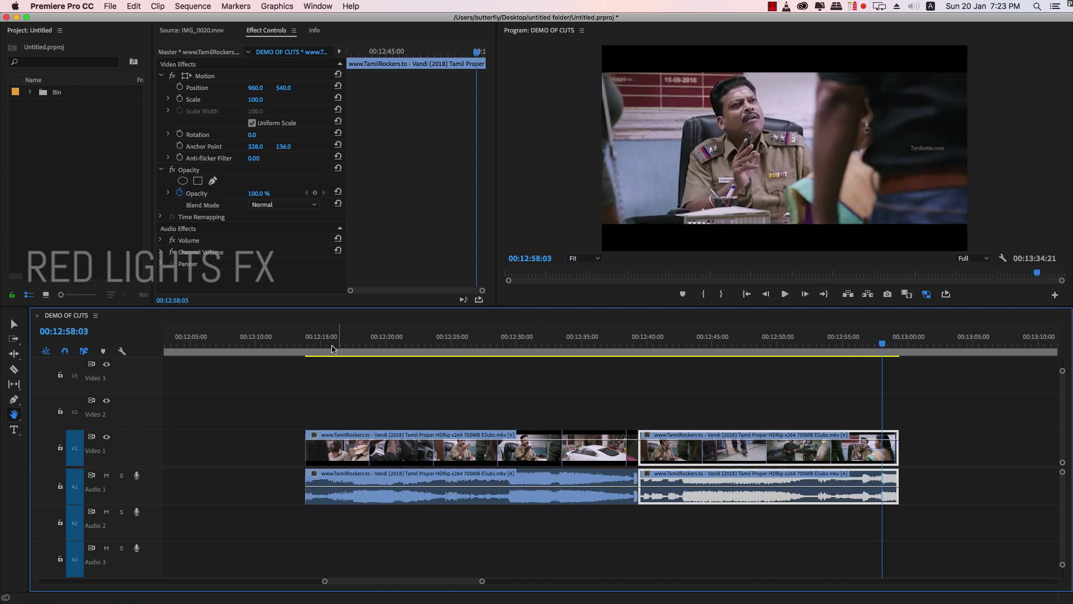
{"action": "left_click_drag", "start_coordinate": [332, 349], "coordinate": [317, 349]}
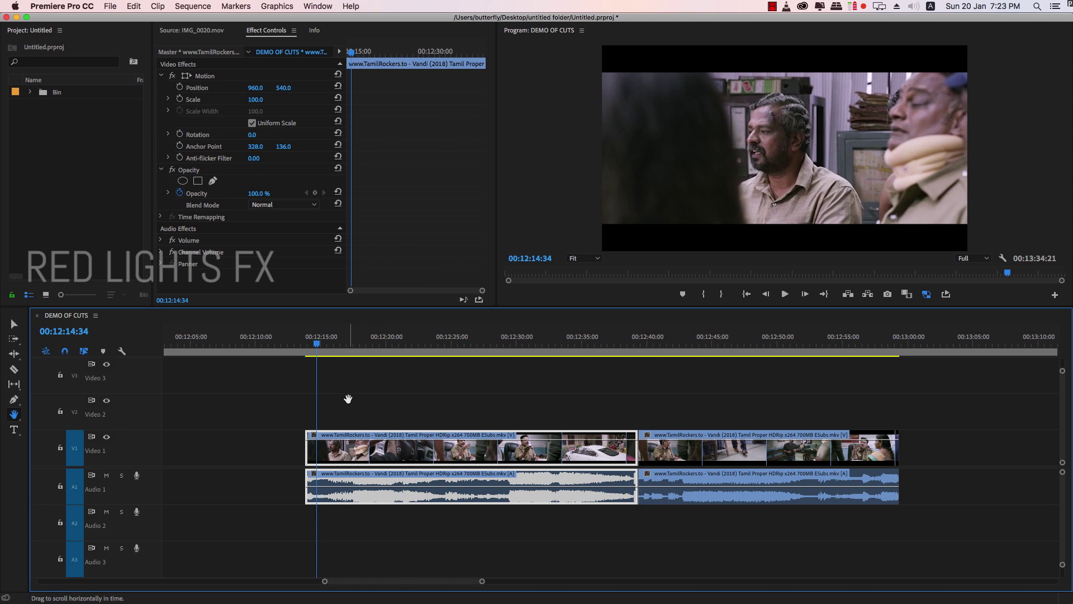
{"action": "left_click_drag", "start_coordinate": [316, 344], "coordinate": [391, 376]}
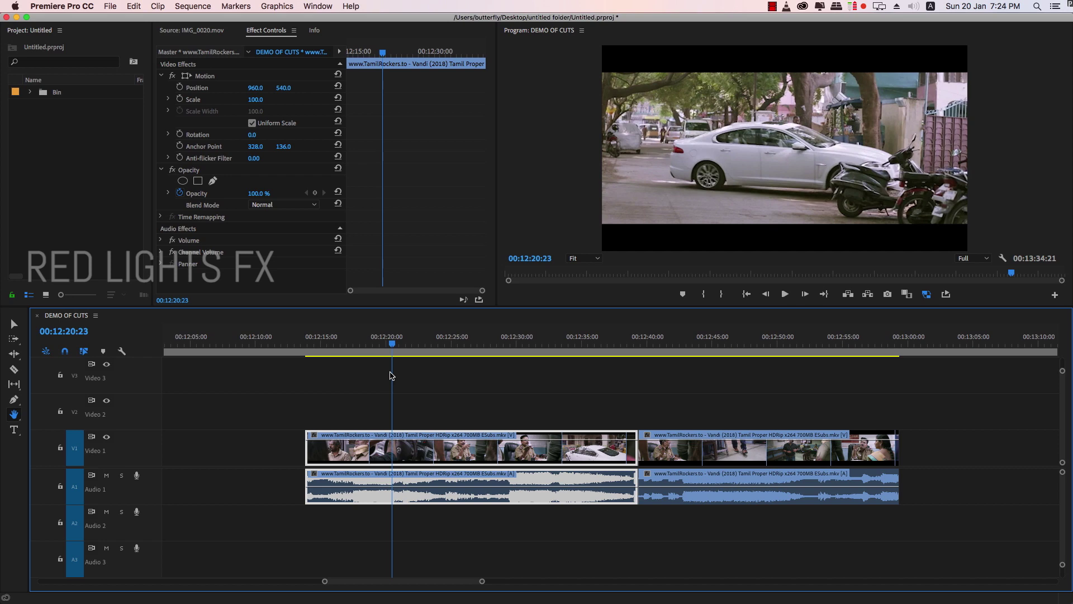
{"action": "left_click_drag", "start_coordinate": [392, 376], "coordinate": [550, 385]}
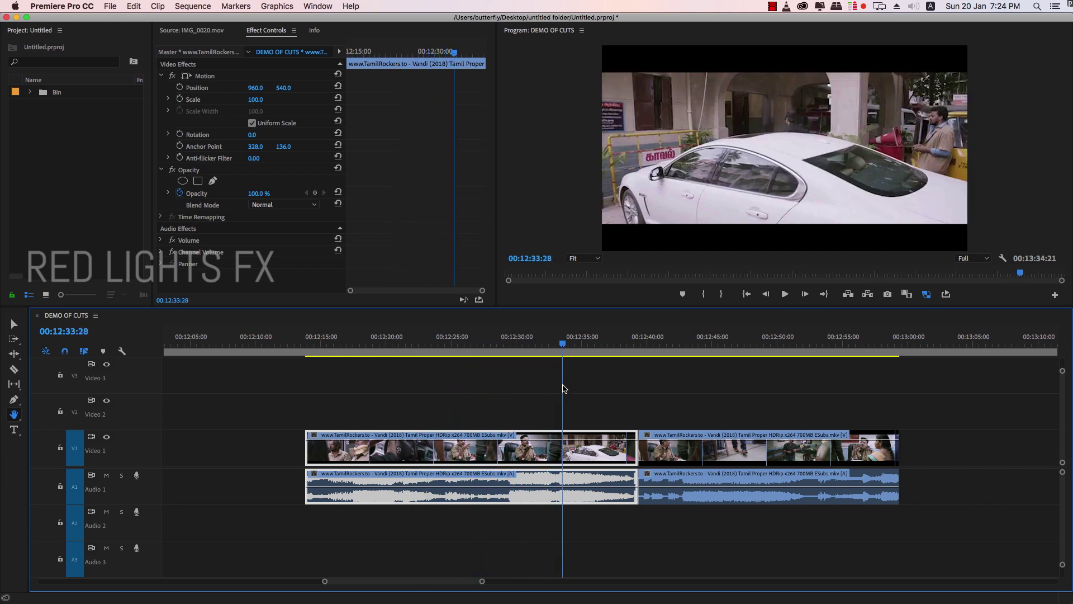
{"action": "left_click_drag", "start_coordinate": [551, 386], "coordinate": [752, 408]}
{"action": "left_click_drag", "start_coordinate": [616, 412], "coordinate": [681, 408]}
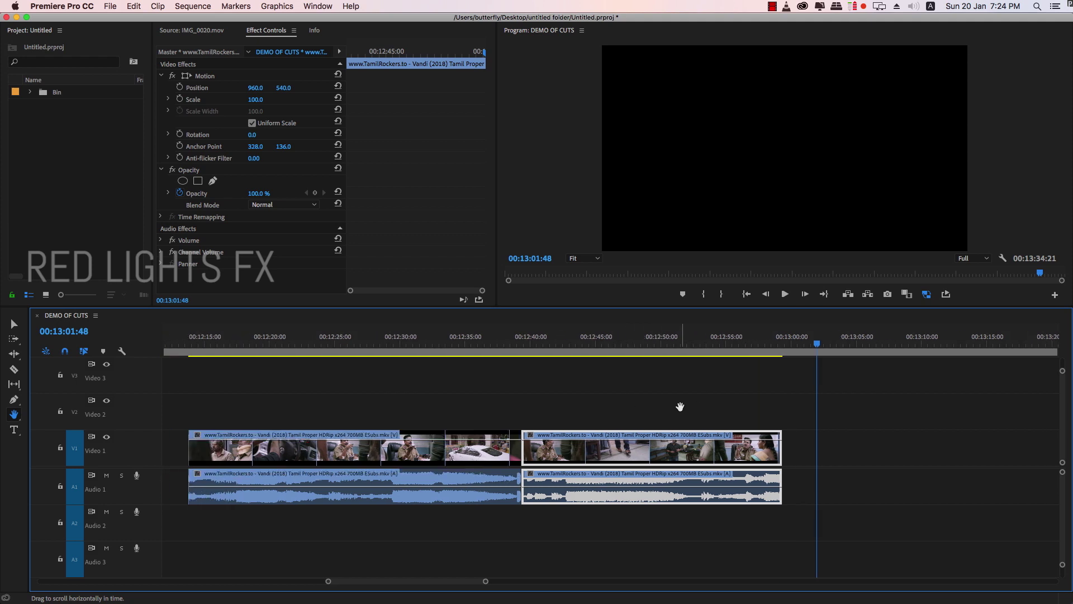
{"action": "key", "text": "minus"}
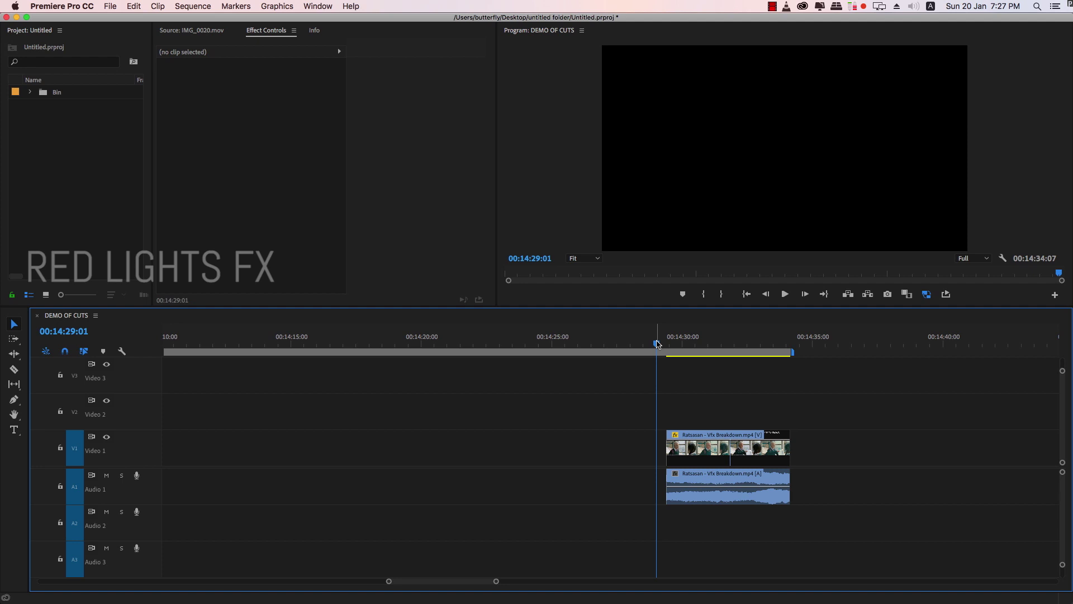
{"action": "left_click_drag", "start_coordinate": [656, 343], "coordinate": [661, 346]}
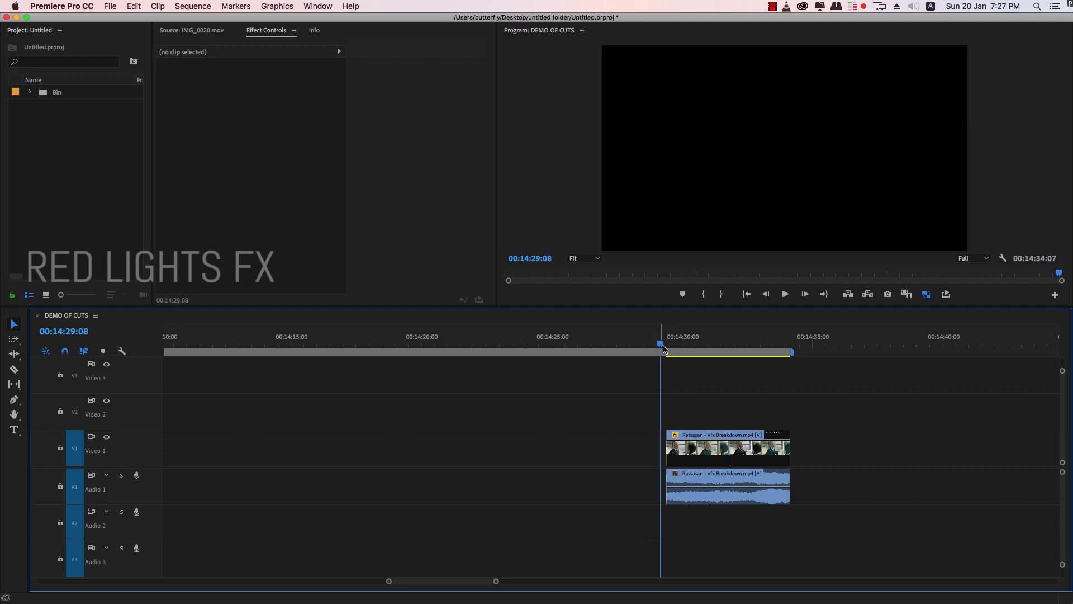
{"action": "key", "text": "space"}
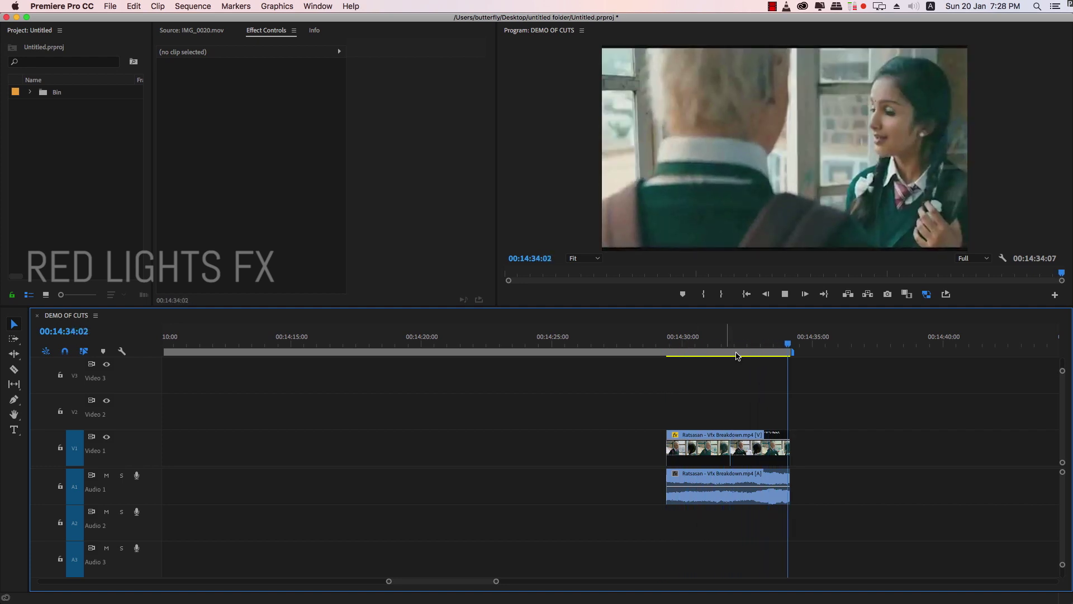
{"action": "left_click", "coordinate": [684, 345]}
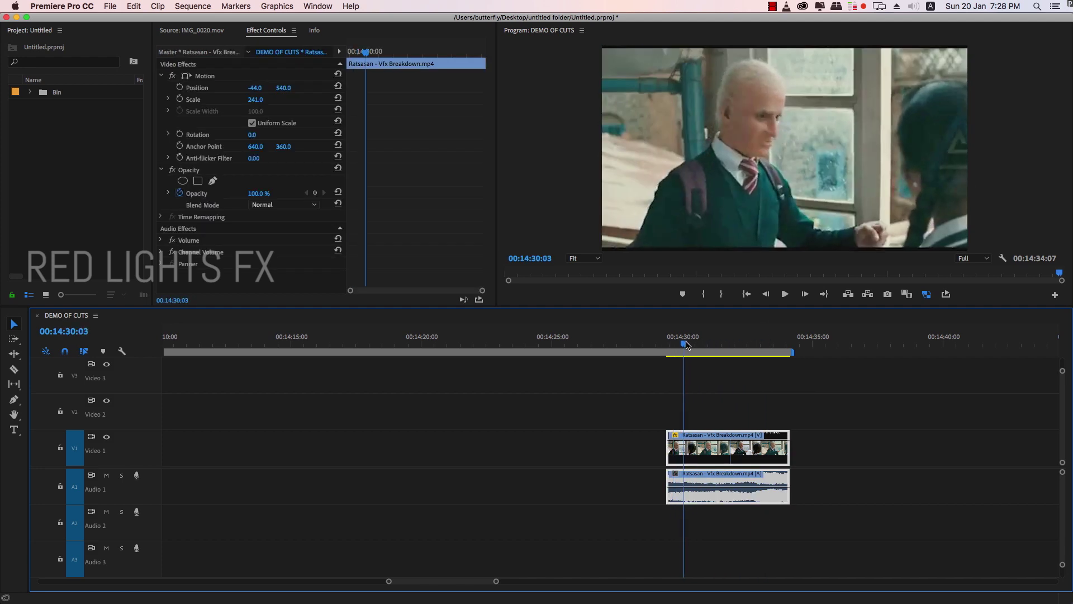
{"action": "left_click_drag", "start_coordinate": [687, 345], "coordinate": [743, 352]}
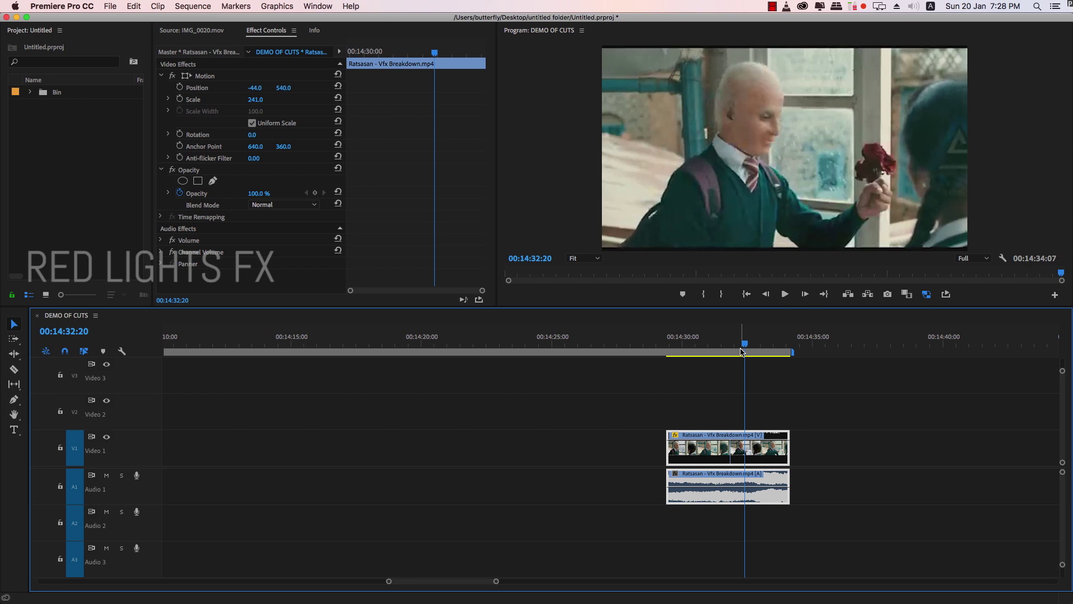
{"action": "left_click_drag", "start_coordinate": [742, 351], "coordinate": [669, 353]}
{"action": "key", "text": "space"}
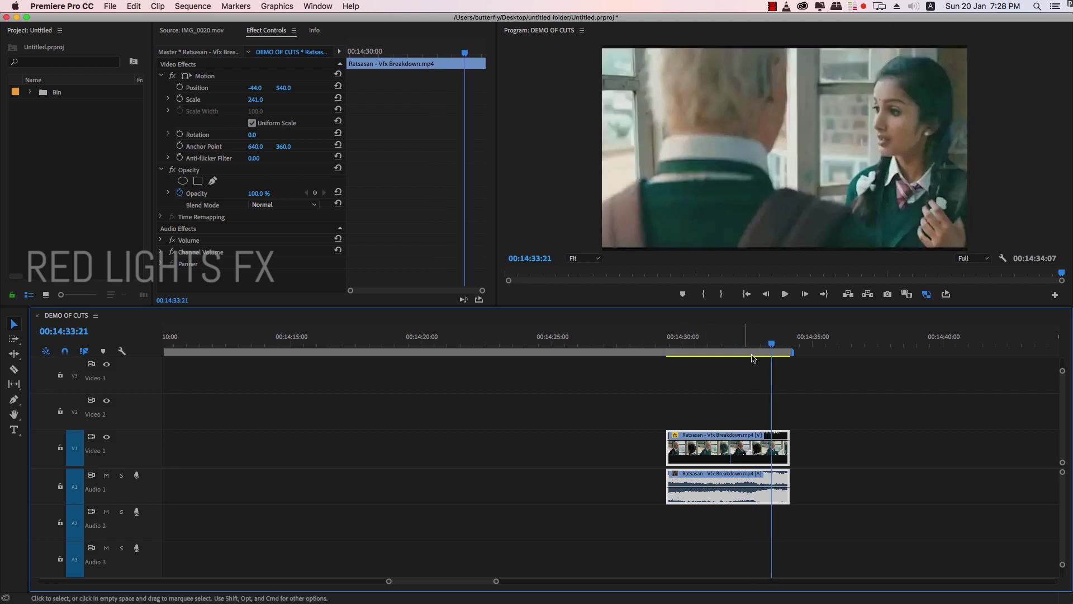
{"action": "left_click", "coordinate": [758, 350]}
{"action": "mouse_move", "coordinate": [763, 350]}
{"action": "left_mouse_down"}
{"action": "mouse_move", "coordinate": [758, 371]}
{"action": "mouse_move", "coordinate": [771, 374]}
{"action": "left_mouse_up"}
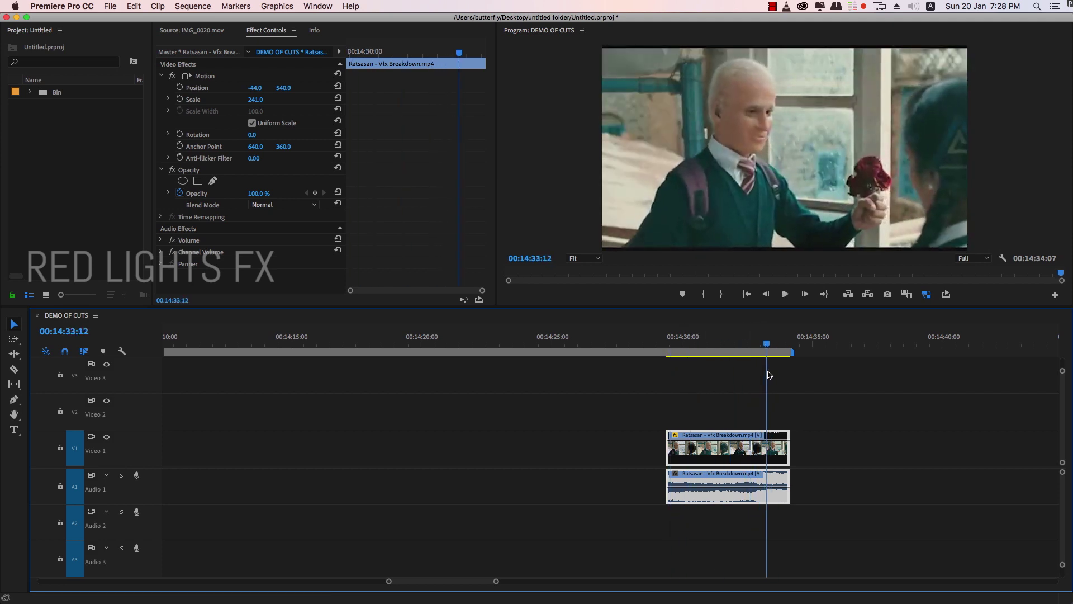
{"action": "left_click", "coordinate": [741, 347]}
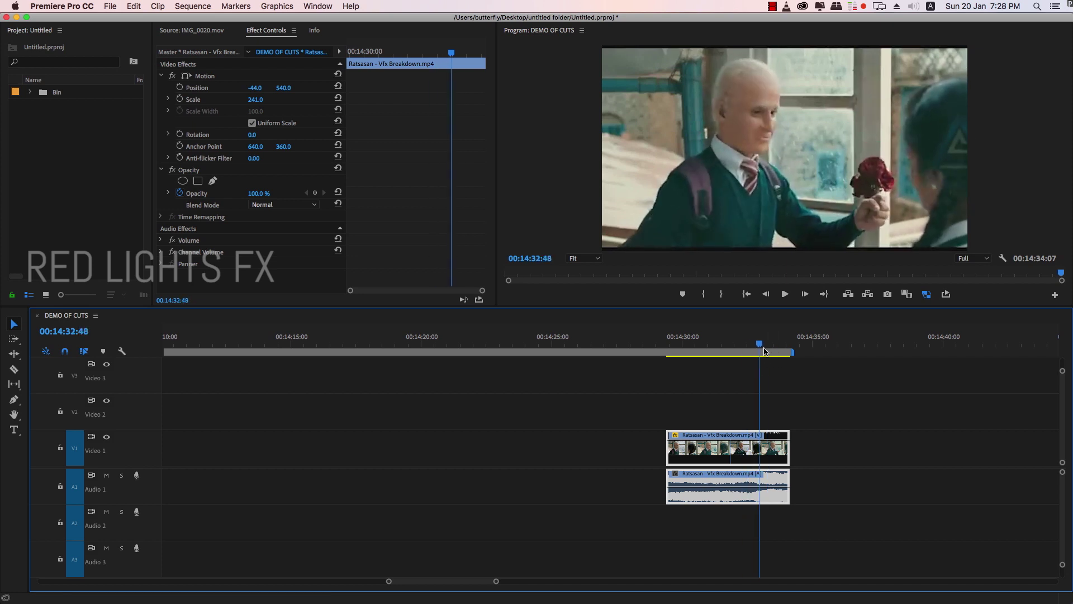
{"action": "left_click_drag", "start_coordinate": [741, 347], "coordinate": [843, 346]}
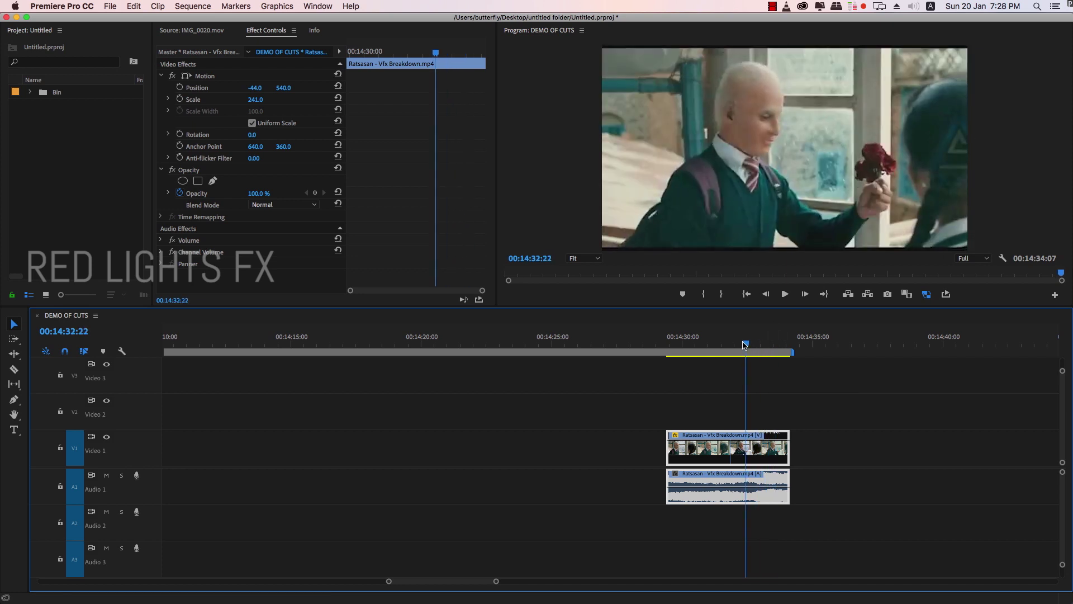